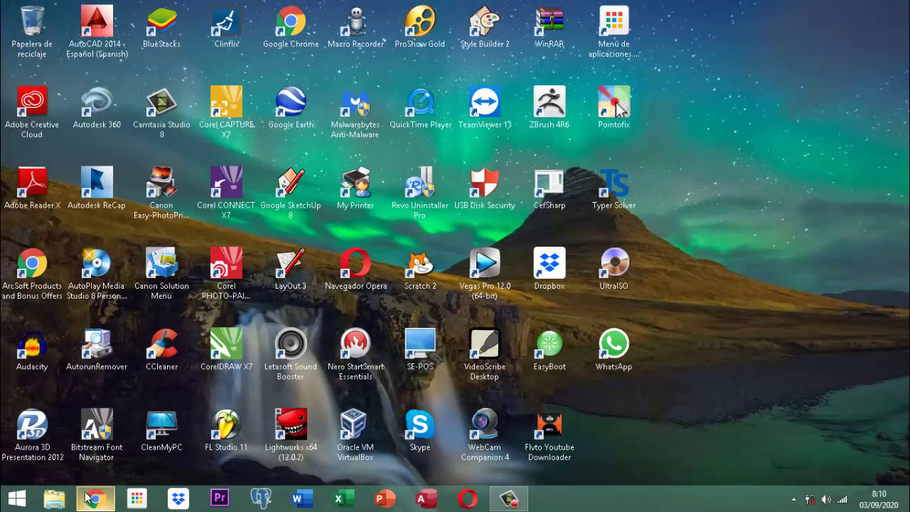
- Open File Explorer at Este equipo (This PC) from the taskbar
click(54, 499)
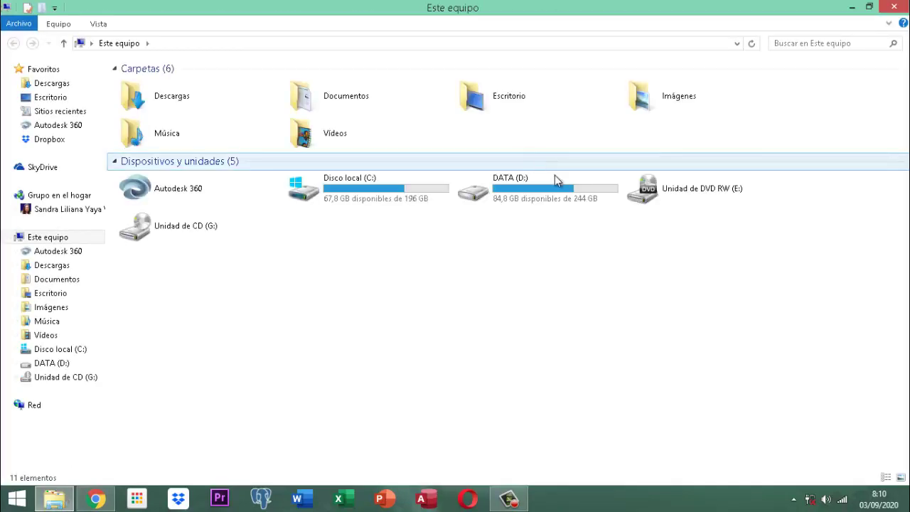
- Open the Vet Project database from DATA (D:) > documentos 2019 > vet project II
click(556, 176)
key(F2)
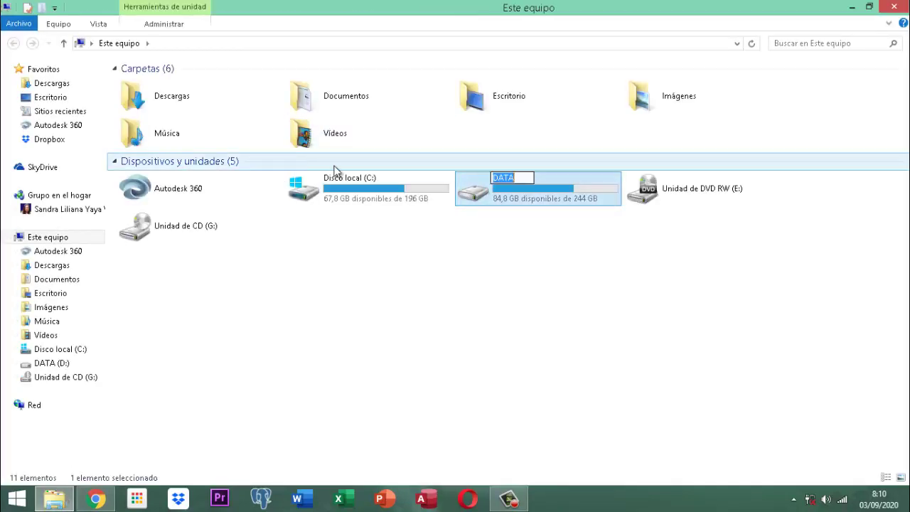
click(510, 202)
double_click(513, 193)
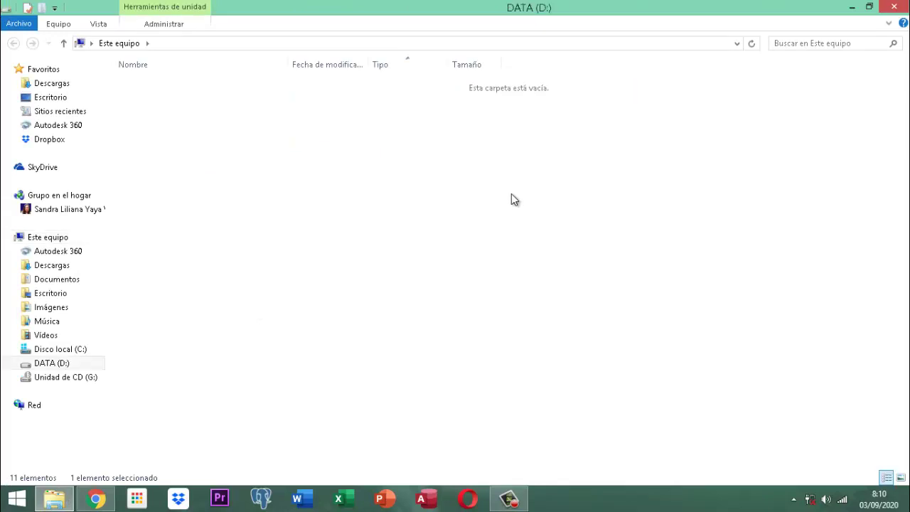
double_click(178, 280)
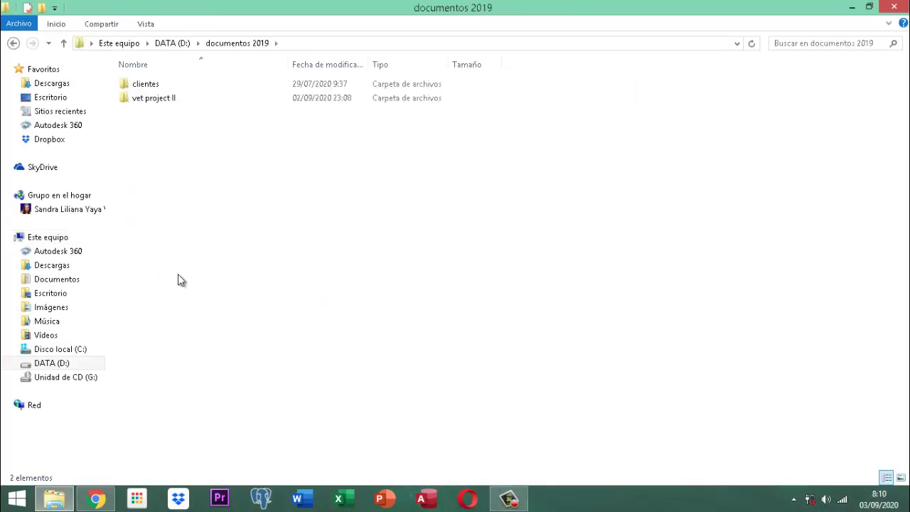
double_click(164, 101)
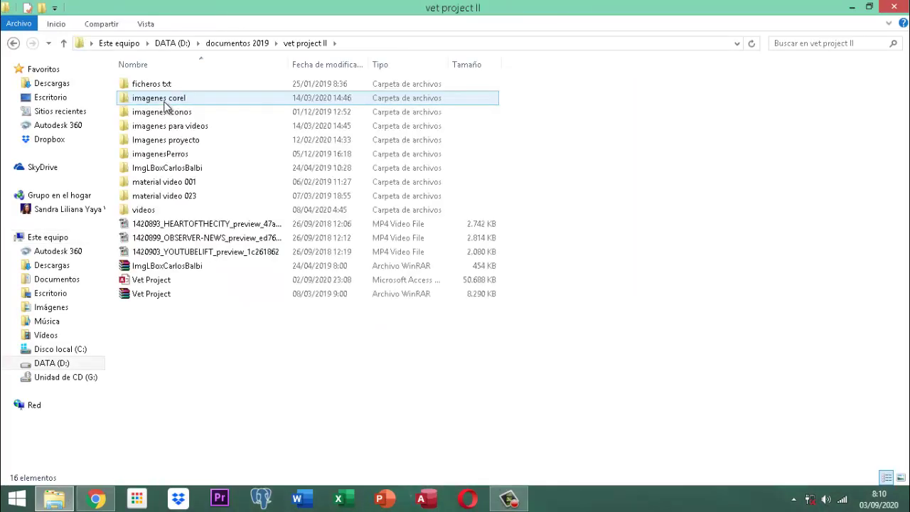
double_click(158, 280)
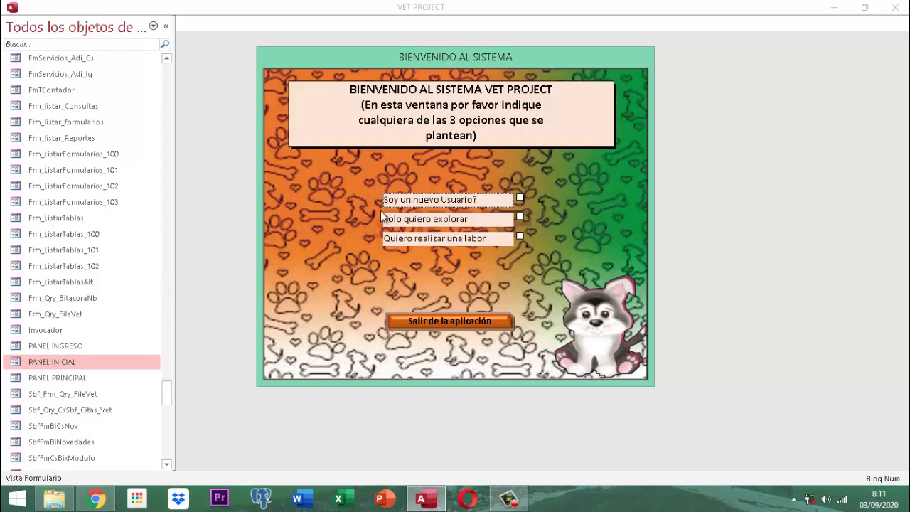
- Tick 'Quiero realizar una labor', choose a user from Lista Usuarios, and log in with their password
click(520, 236)
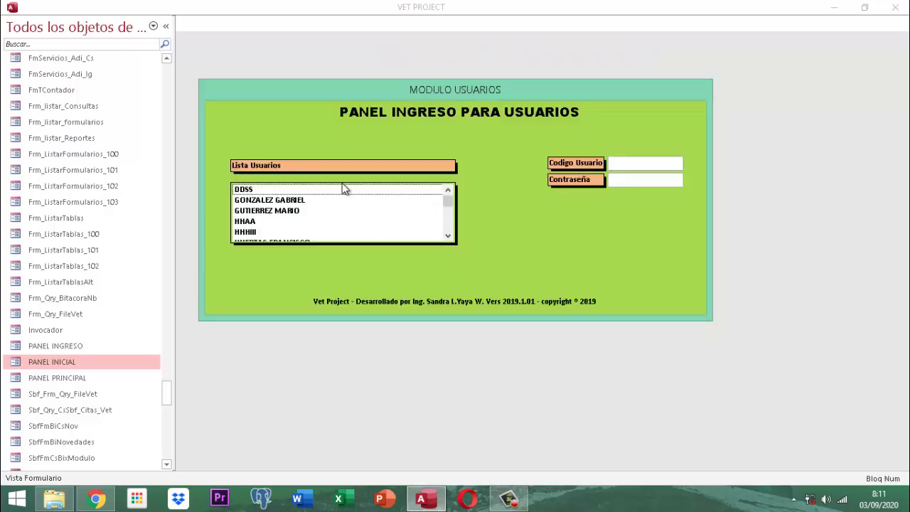
scroll(319, 215, down, 1)
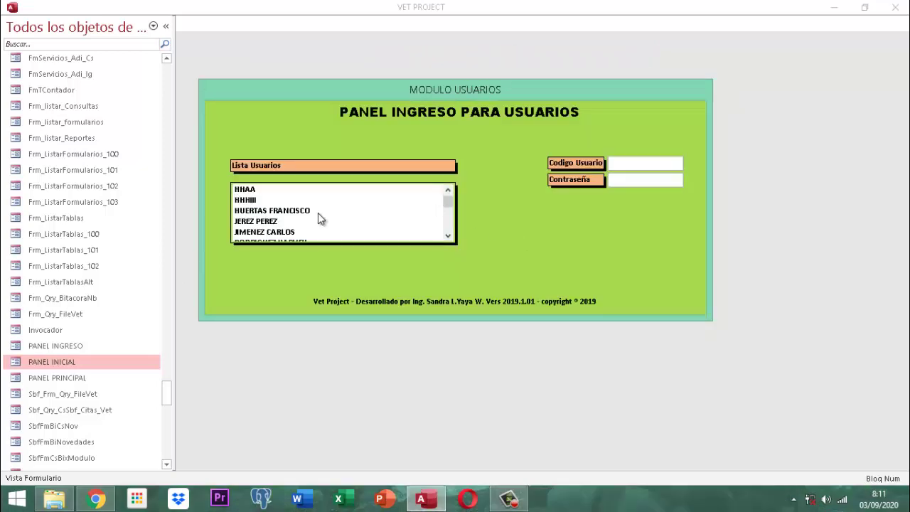
click(273, 233)
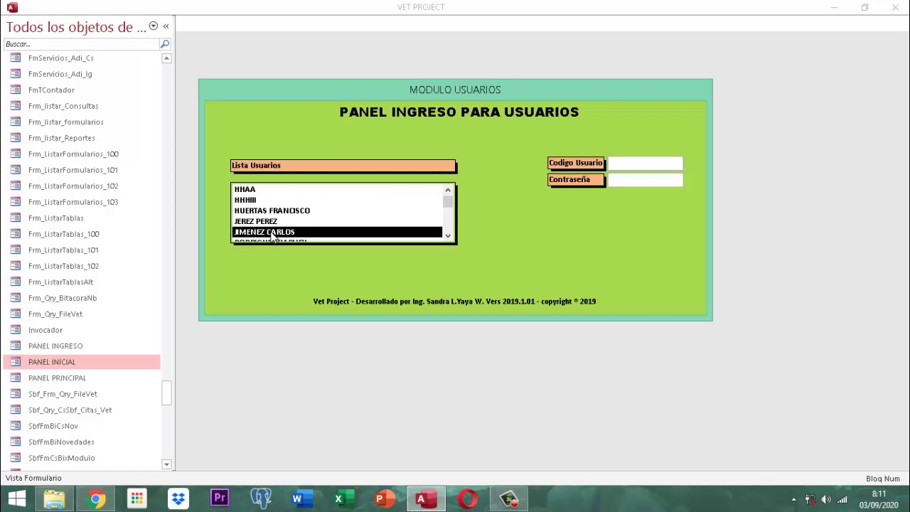
click(270, 233)
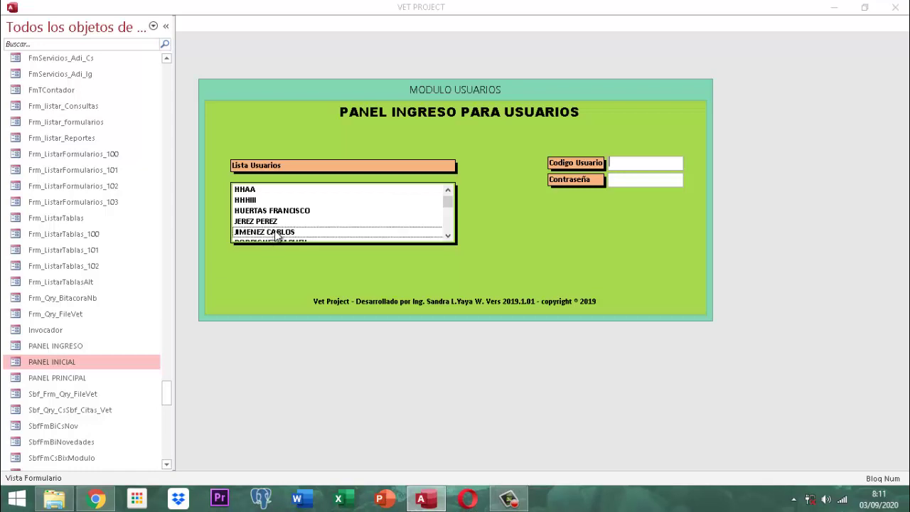
click(276, 234)
key(Tab)
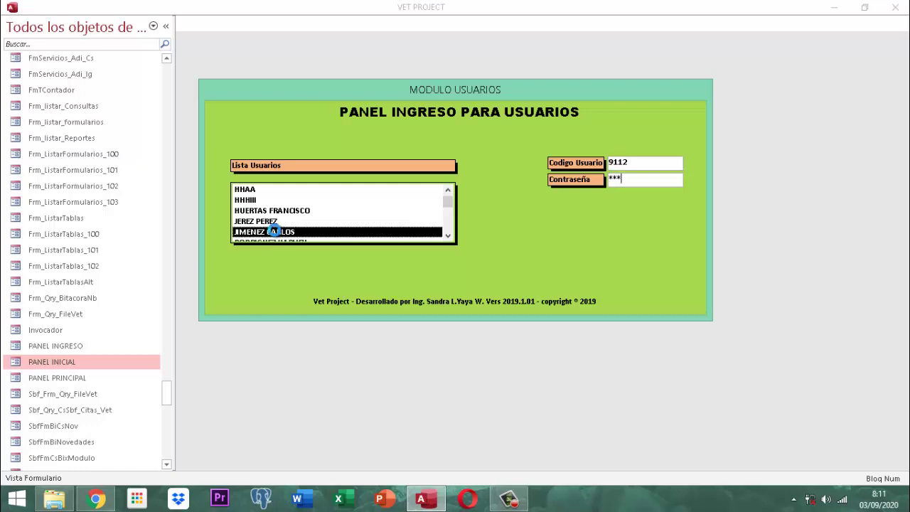
key(Return)
key(Return)
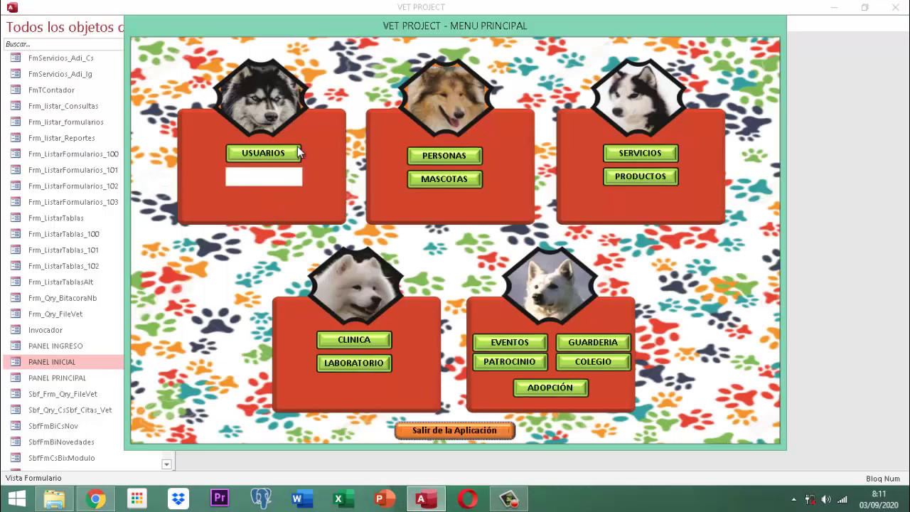
- In the PROCESOS module, use 'Activar botones Opción' and enter the ribbon password
click(246, 177)
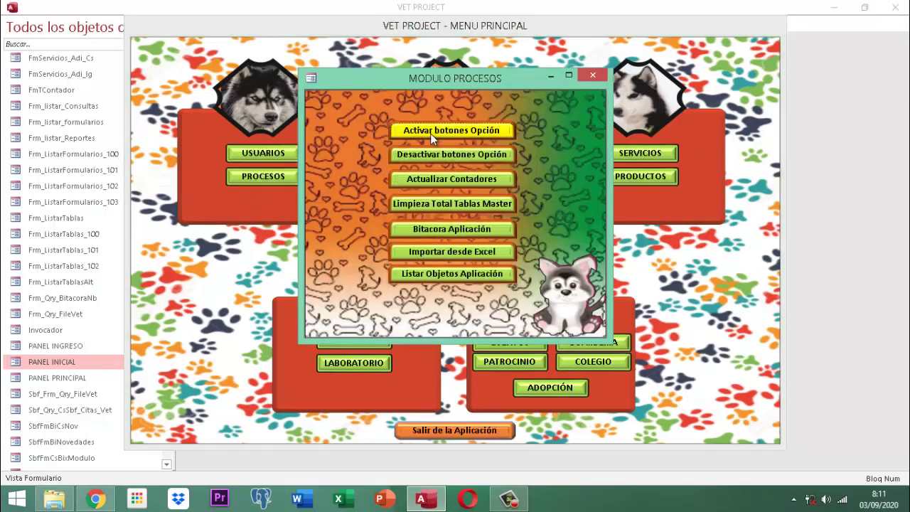
click(430, 131)
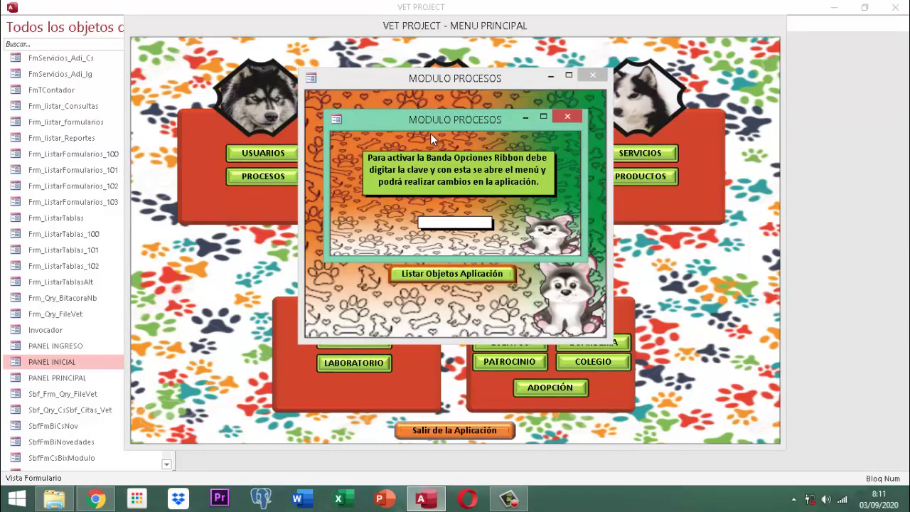
text(*****)
key(Return)
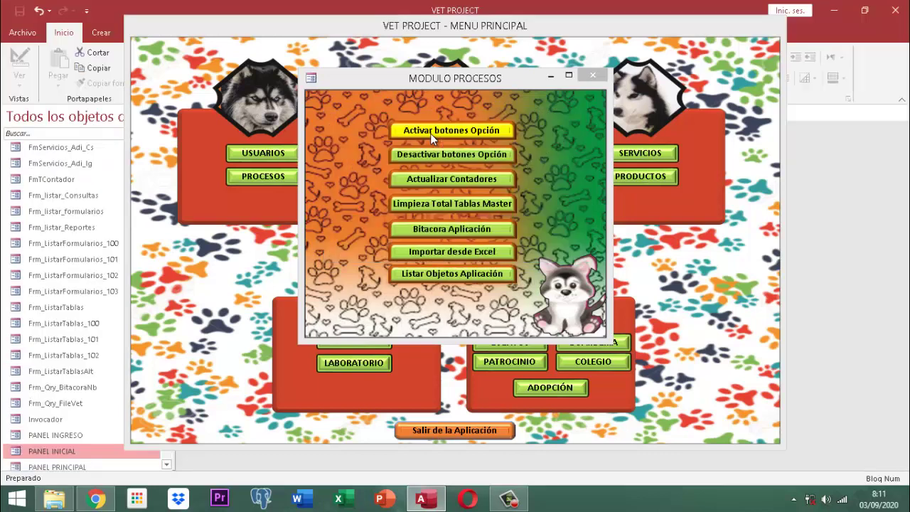
- Activate the option buttons, list the application objects, and switch the Procesos form to Vista Diseño
click(489, 130)
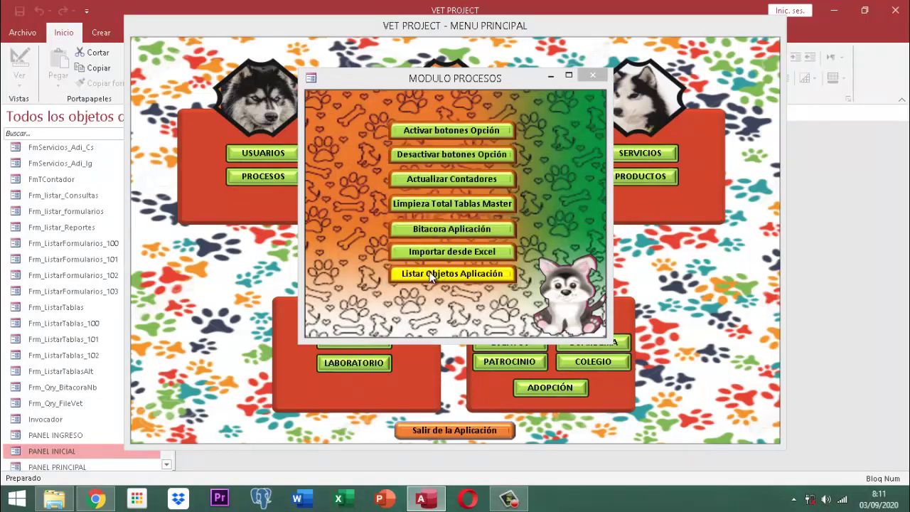
click(431, 274)
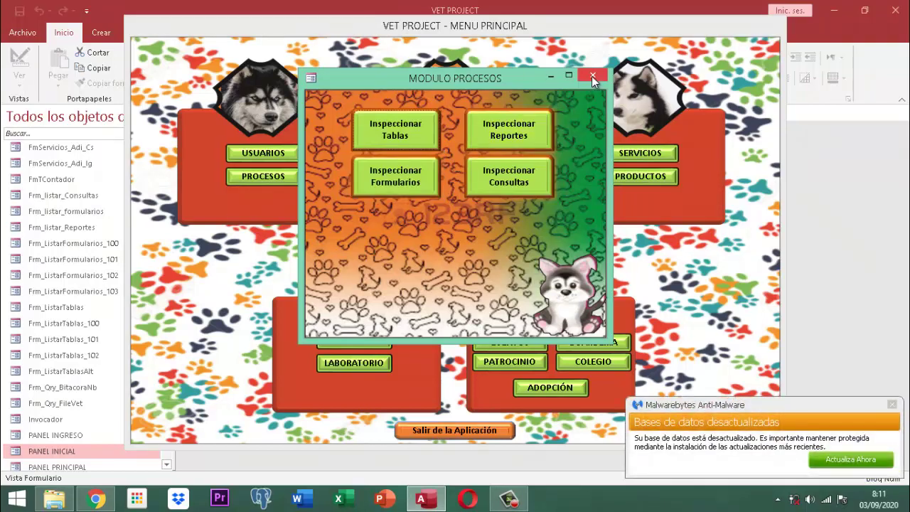
right_click(478, 78)
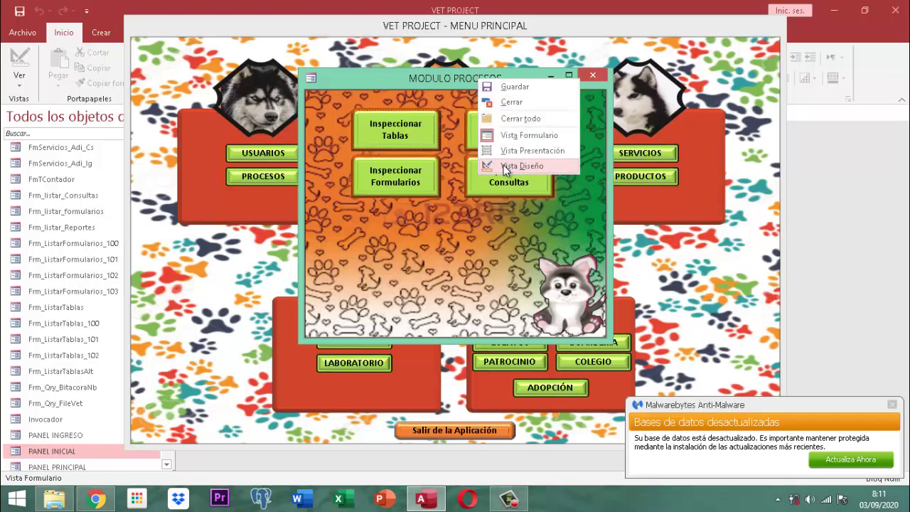
click(505, 168)
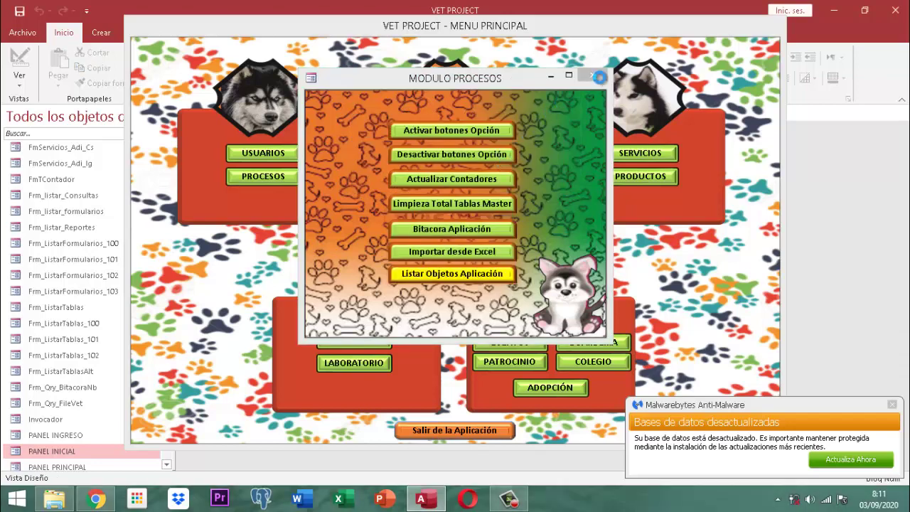
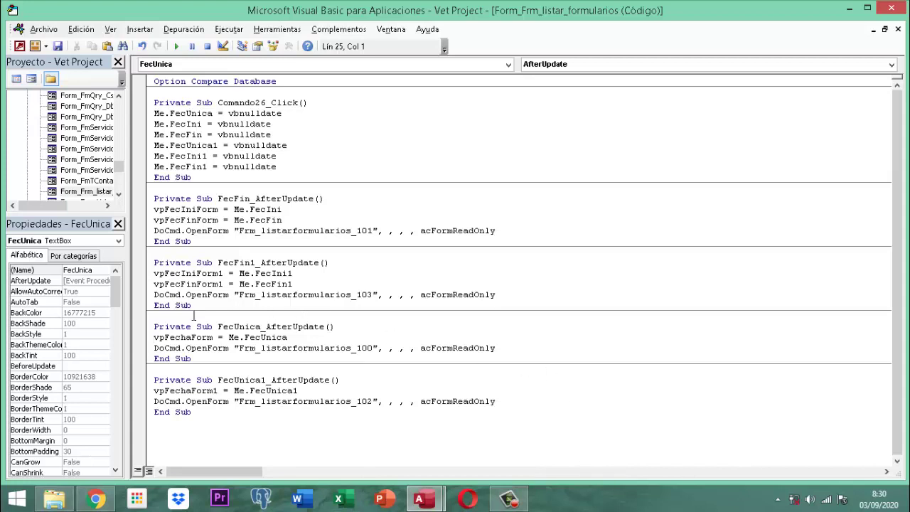
drag(155, 316, 478, 366)
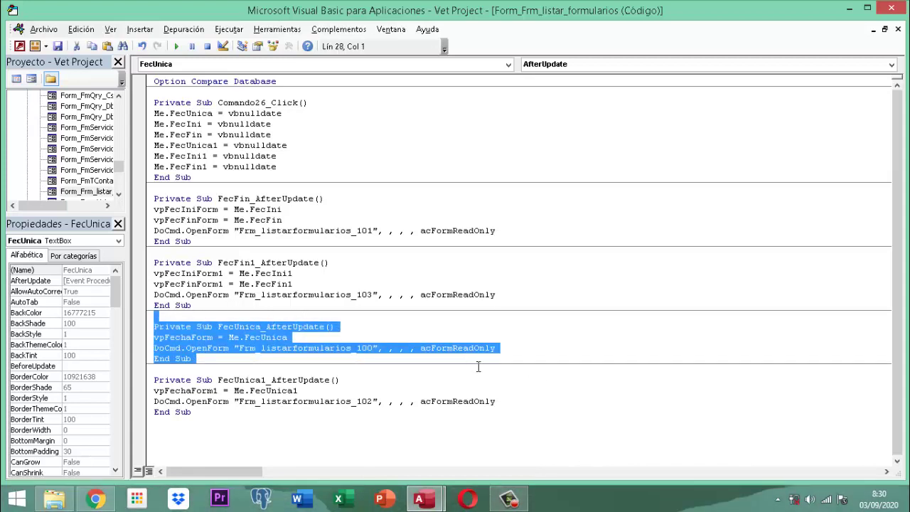
click(170, 317)
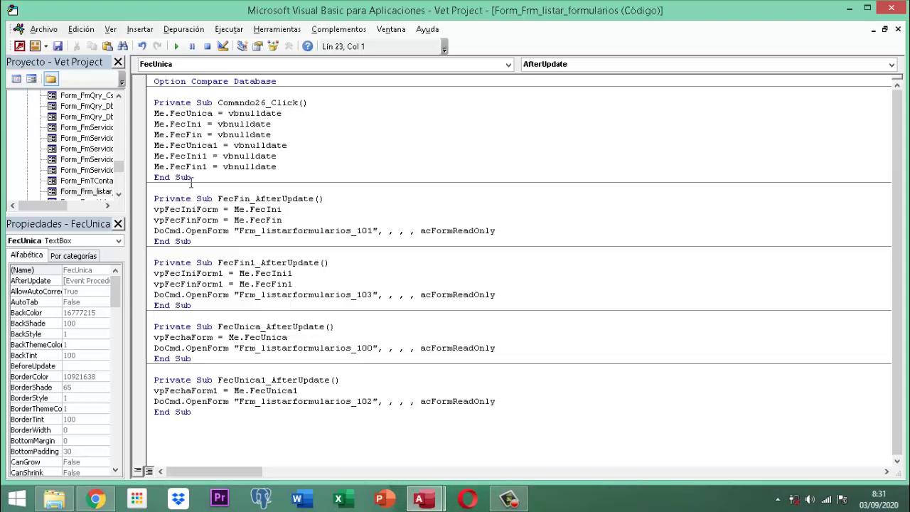
mouse_move(856, 51)
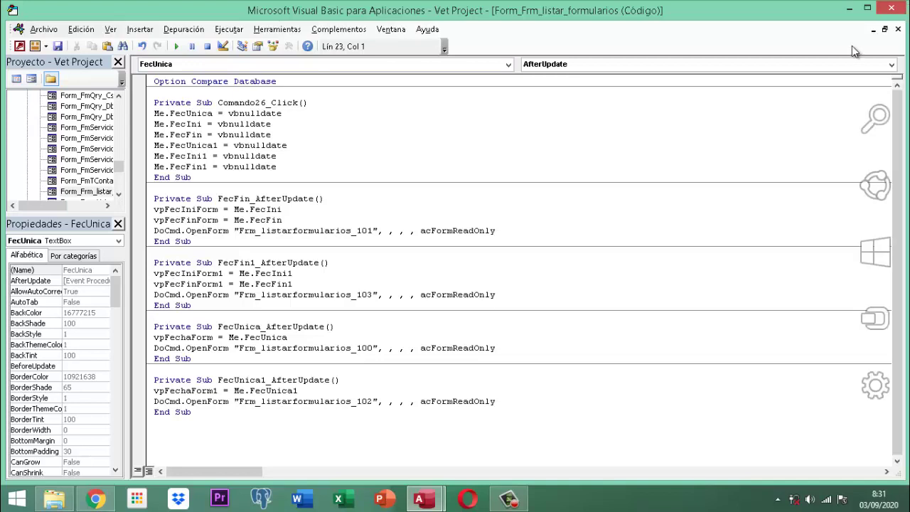
- Close the VBA editor and Property Sheet, then open Frm_ListarFormularios_100 in Design view
click(892, 9)
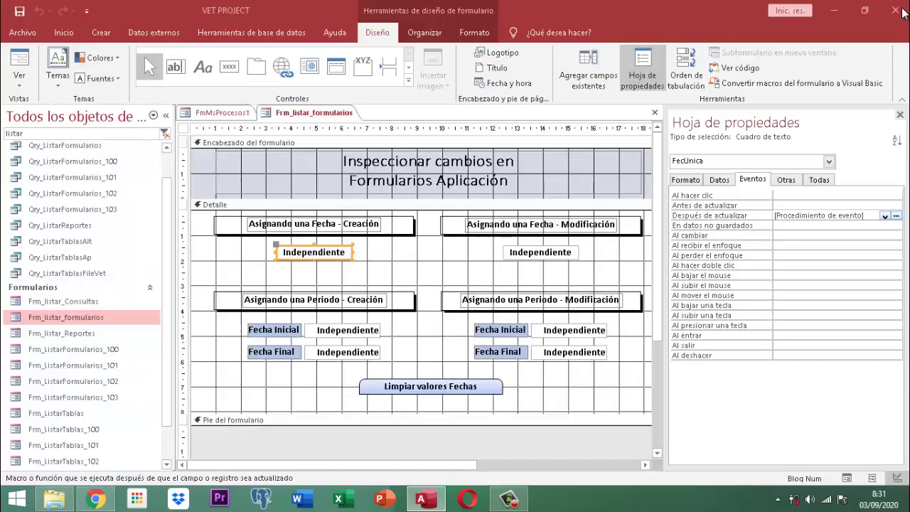
click(899, 114)
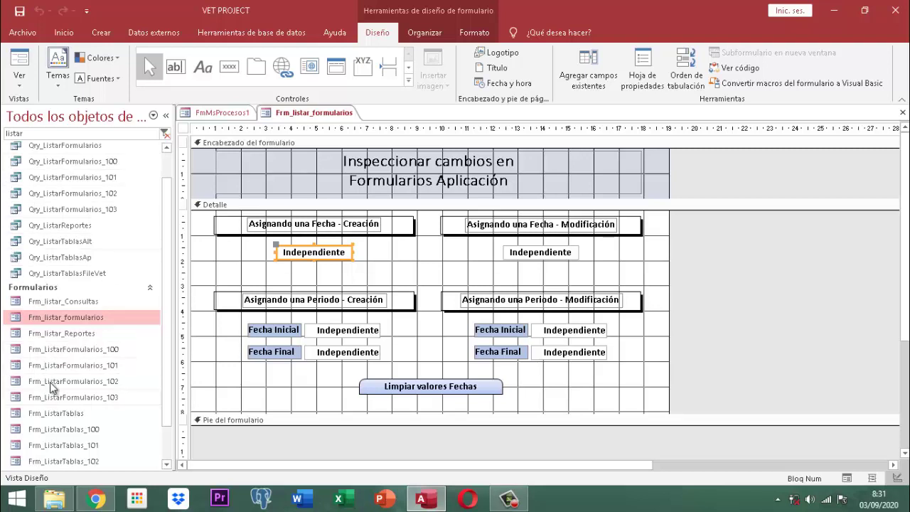
click(59, 349)
right_click(59, 350)
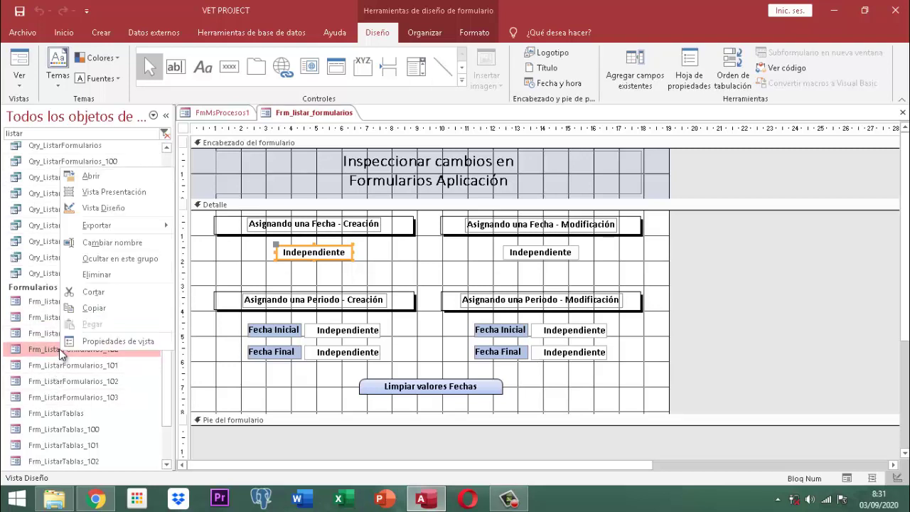
click(92, 207)
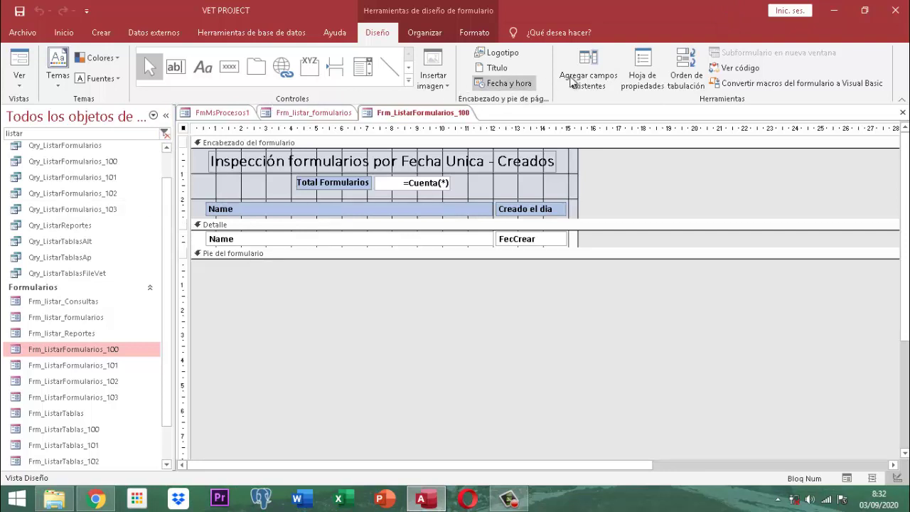
click(643, 71)
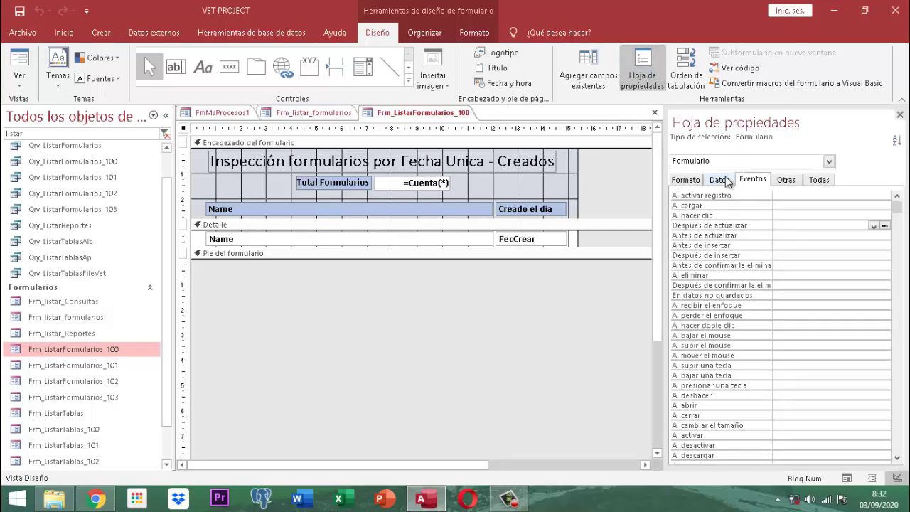
click(725, 181)
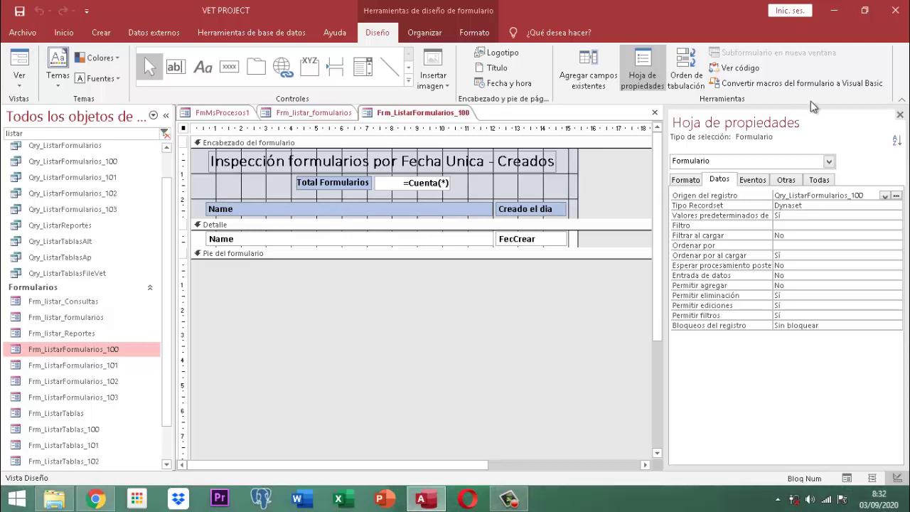
click(901, 116)
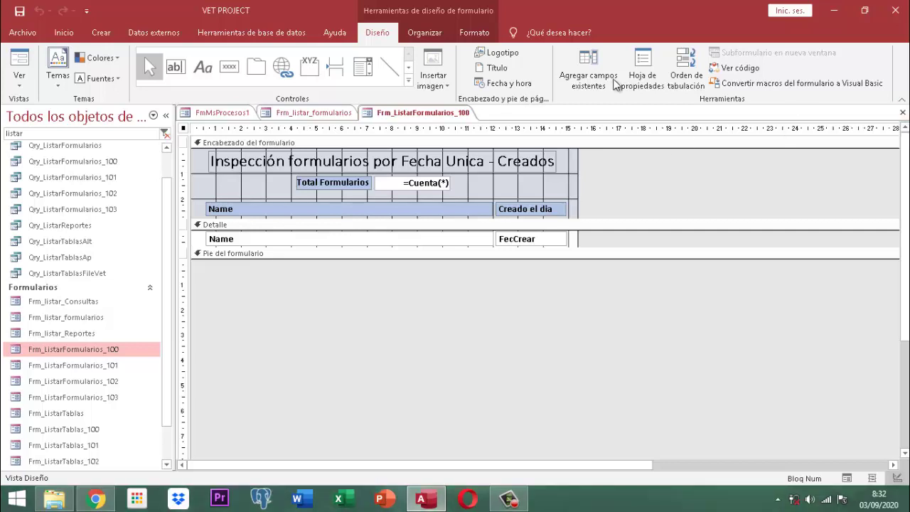
- Open Qry_ListarFormularios_100 in Design view from the navigation pane's context menu
click(51, 163)
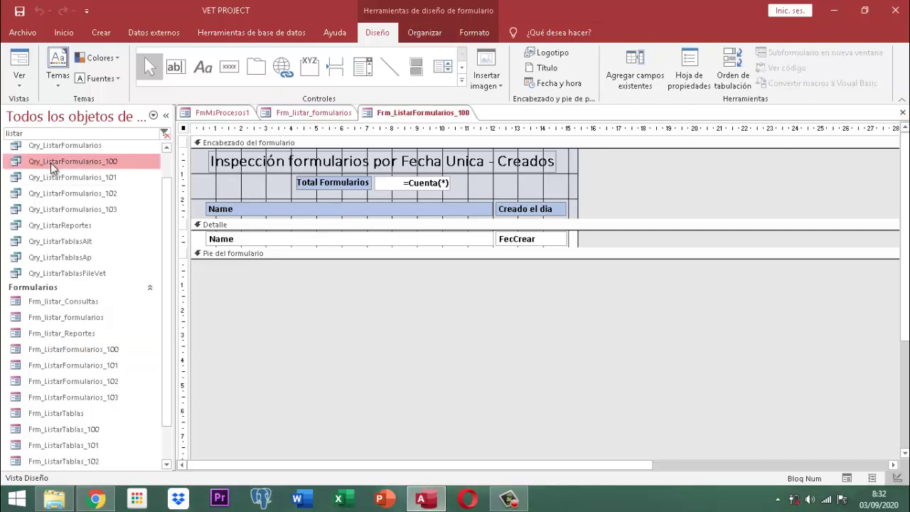
right_click(53, 163)
click(90, 187)
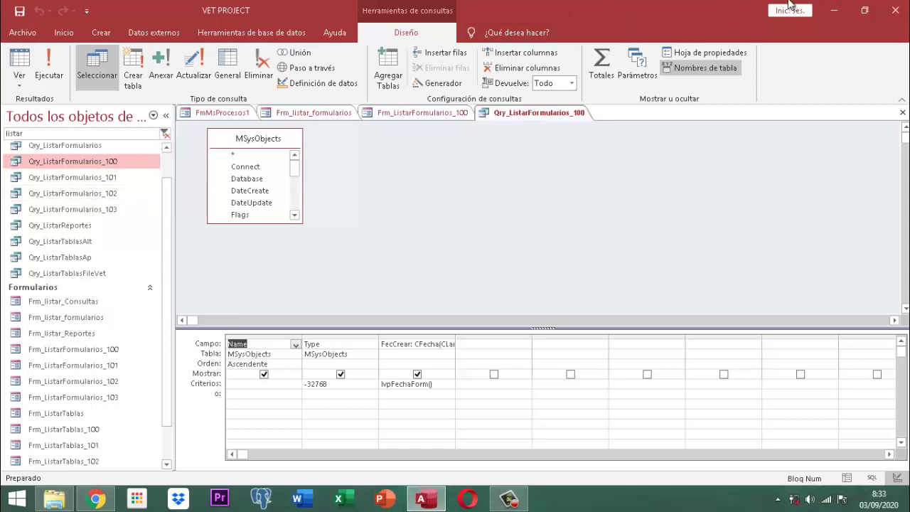
- Minimize Access and Explorer, launch Pointofix from the desktop, then restore Access
click(834, 12)
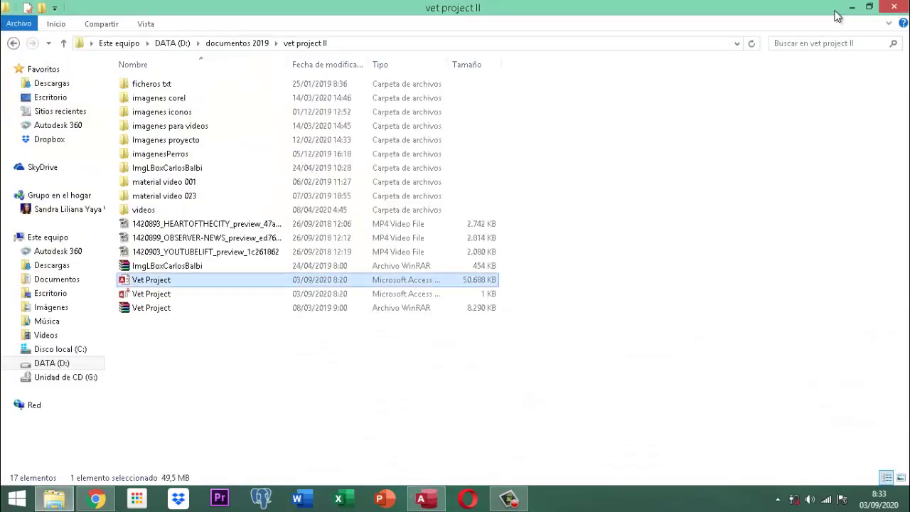
click(853, 9)
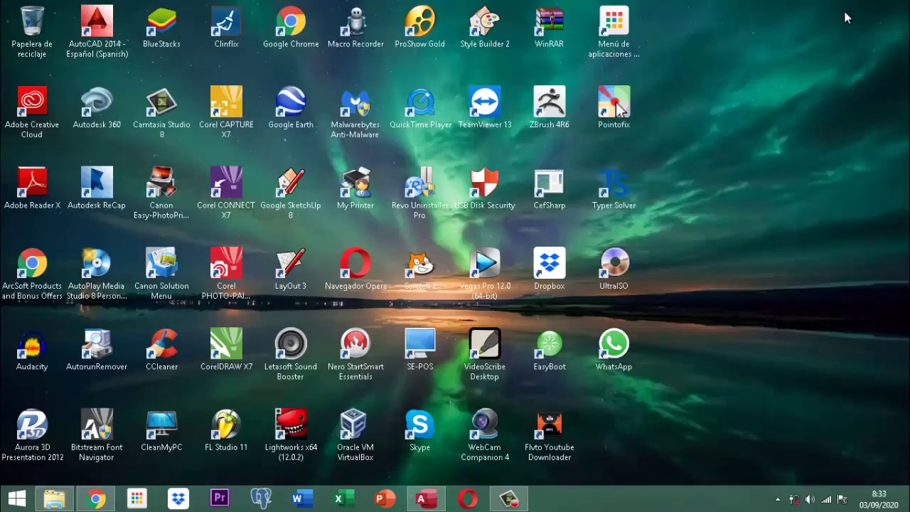
double_click(630, 104)
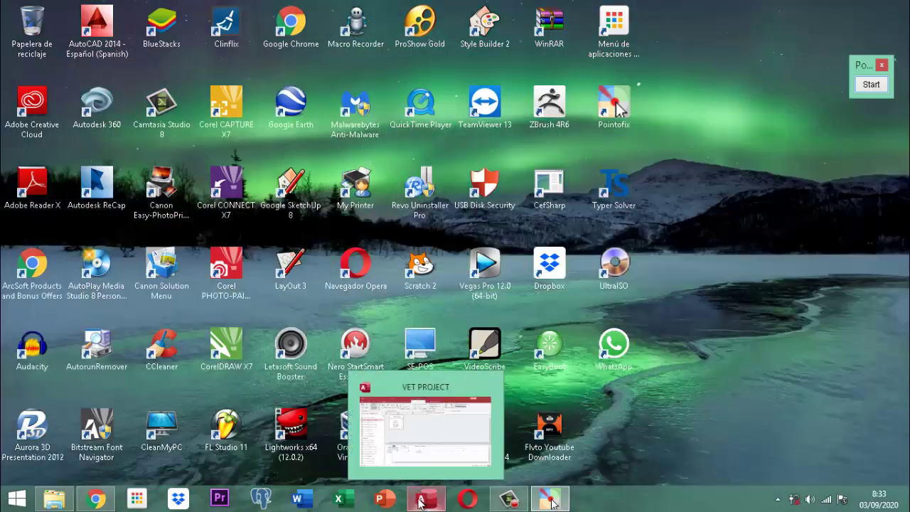
click(421, 501)
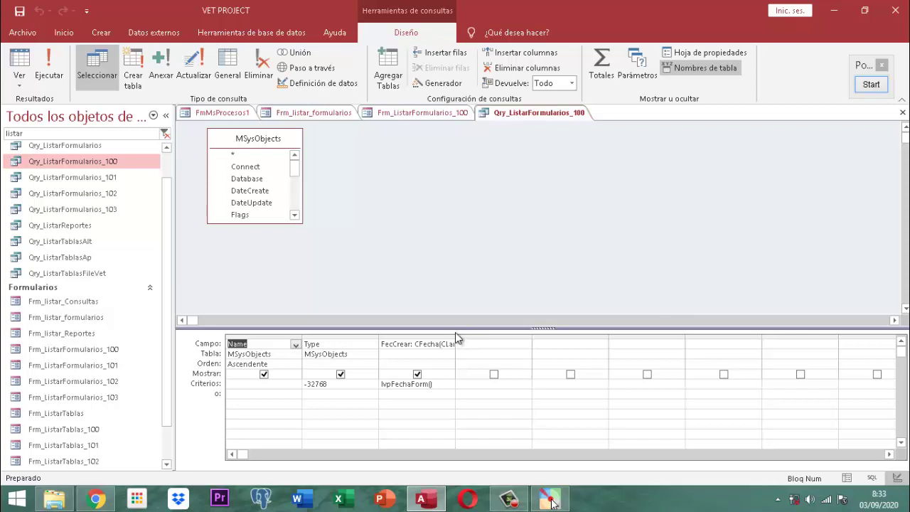
- Widen the FecCrear column to reveal CFecha(CLargo(Nz([DateCreate];0))) and start Pointofix annotation
drag(455, 335, 607, 335)
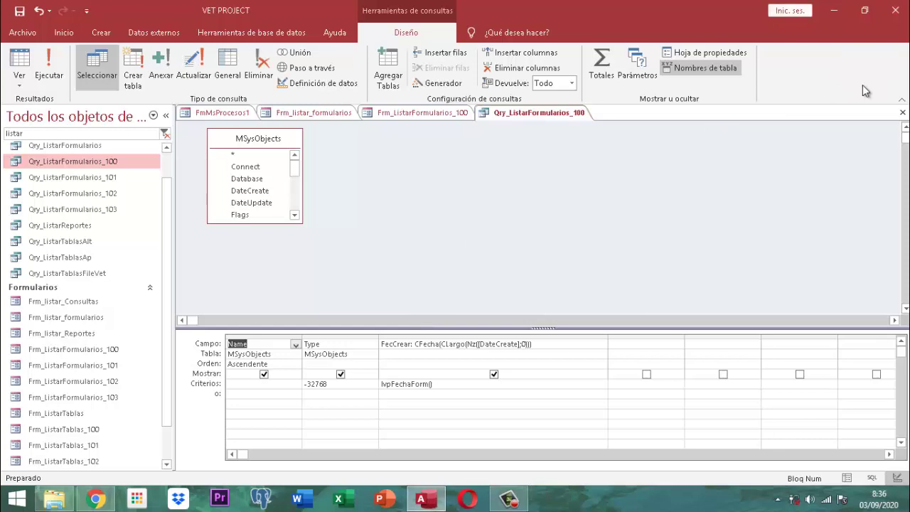
click(864, 86)
- Review the 400% magnified FecCrear expression and criterion, then exit the Pointofix magnifier
scroll(483, 354, up, 2)
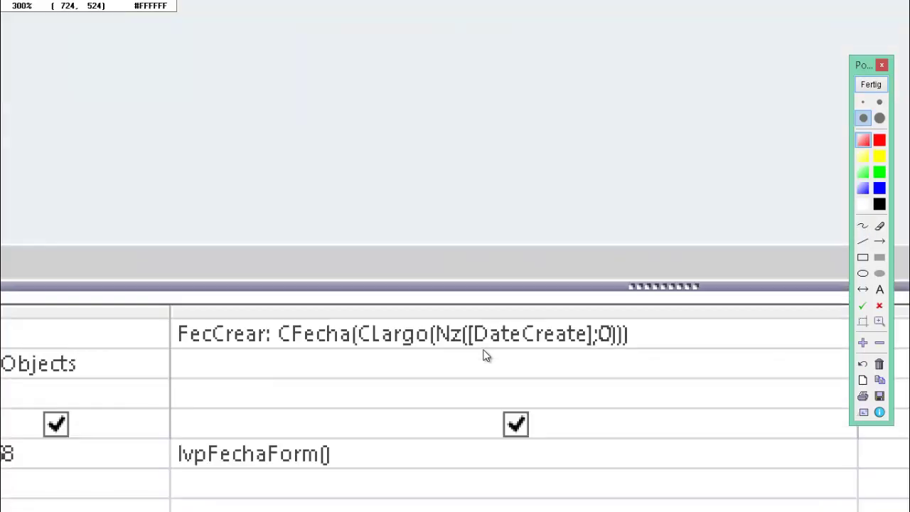
scroll(369, 370, down, 2)
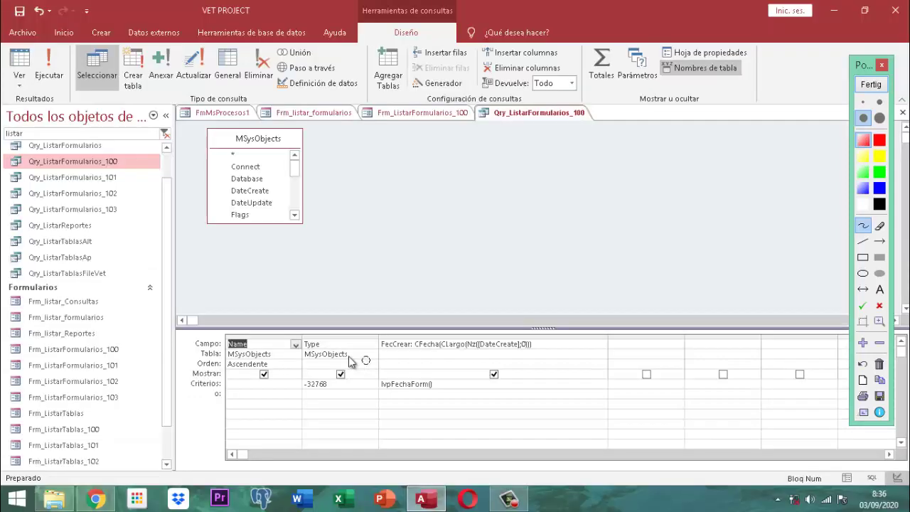
scroll(293, 361, up, 2)
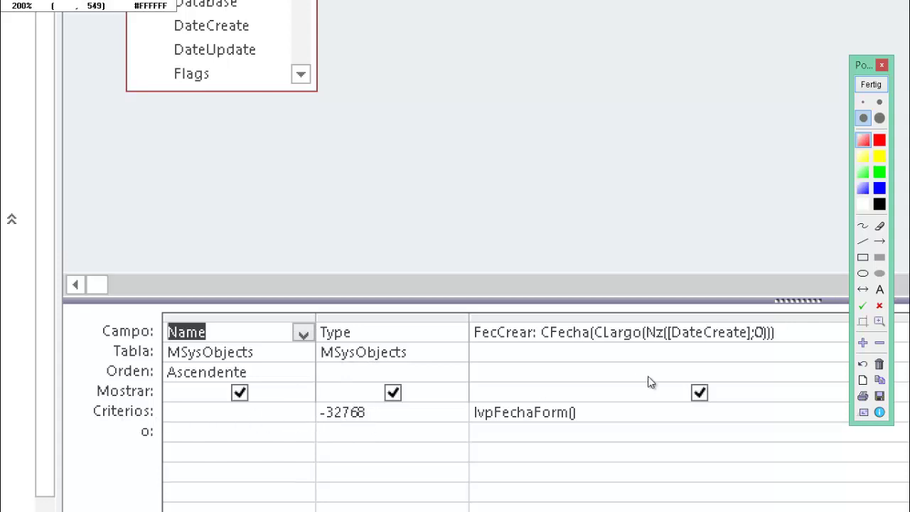
scroll(701, 362, up, 1)
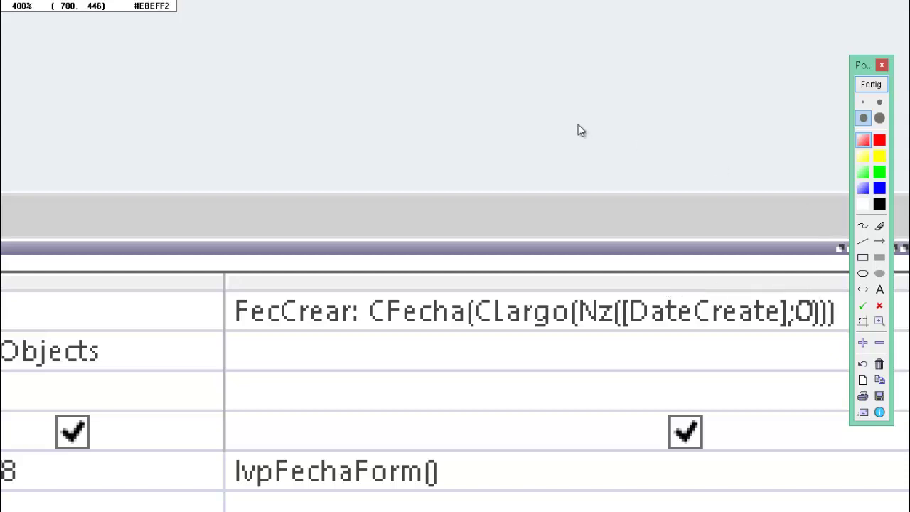
click(869, 85)
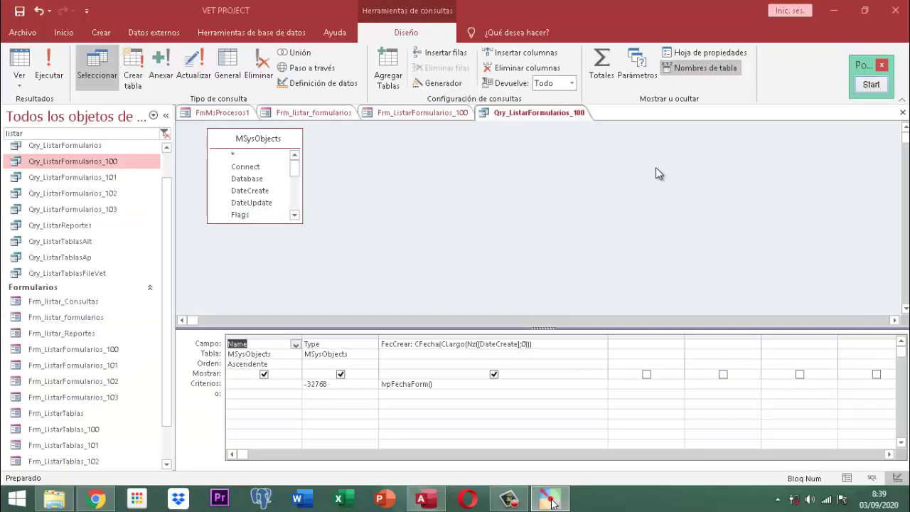
- Close the Qry_ListarFormularios_100 query and Frm_ListarFormularios_100 form tabs
right_click(513, 110)
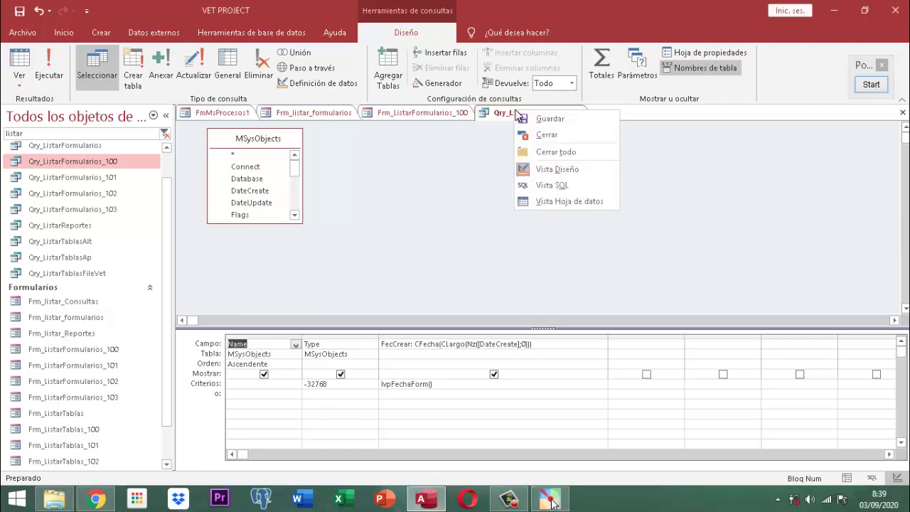
click(548, 135)
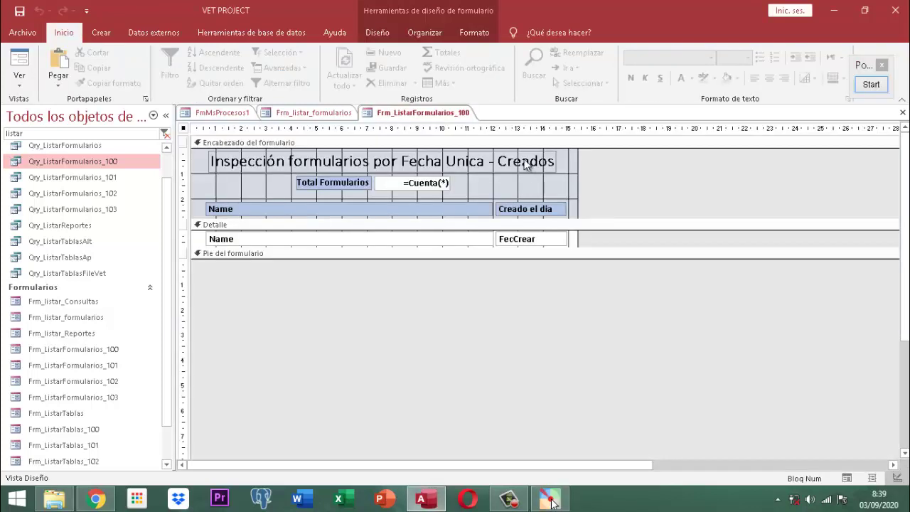
right_click(437, 115)
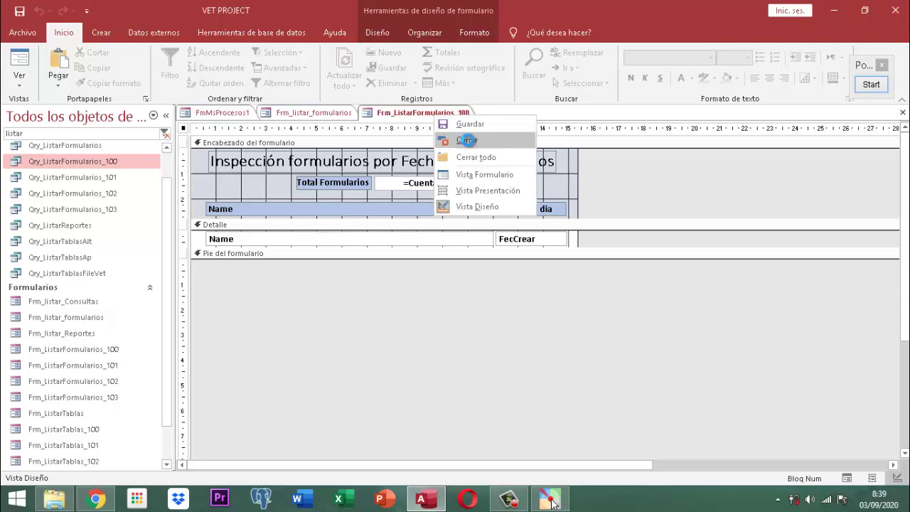
click(467, 140)
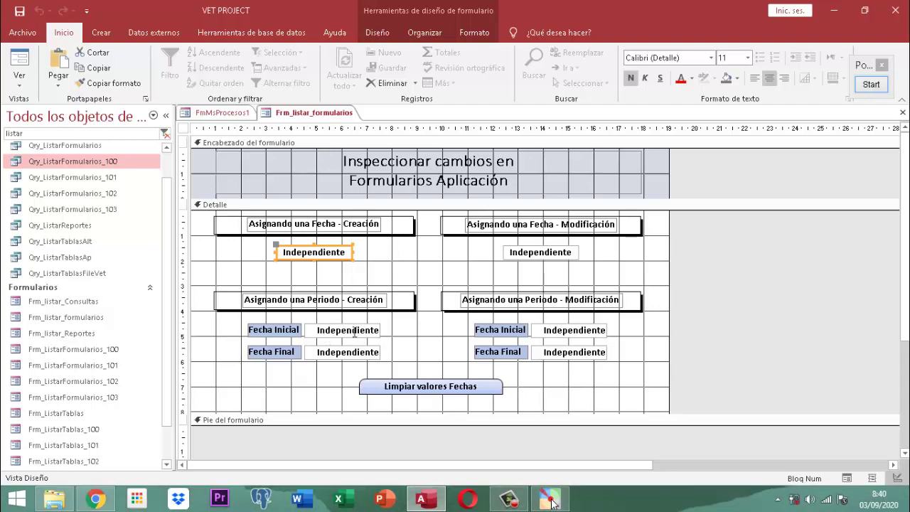
- Select the Fecha Final (FecFin) creation date box on Frm_listar_formularios
click(356, 338)
click(354, 353)
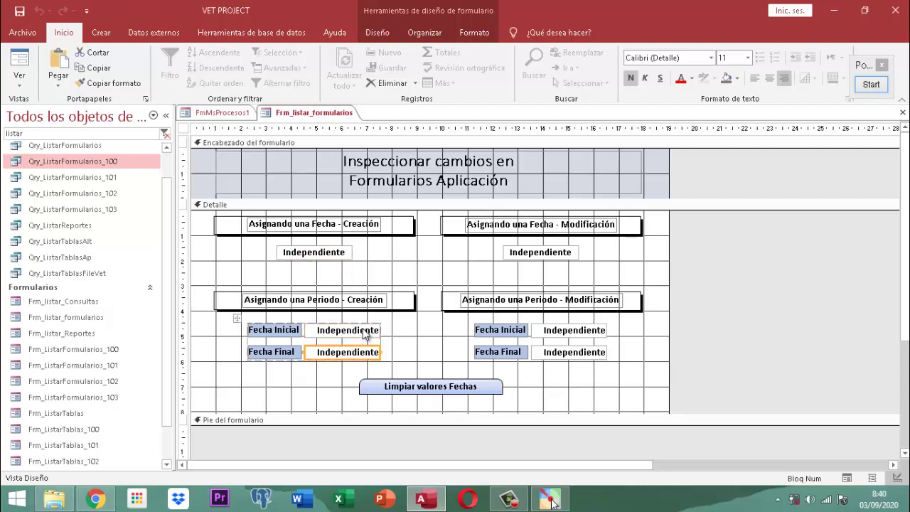
click(365, 330)
click(362, 351)
click(337, 258)
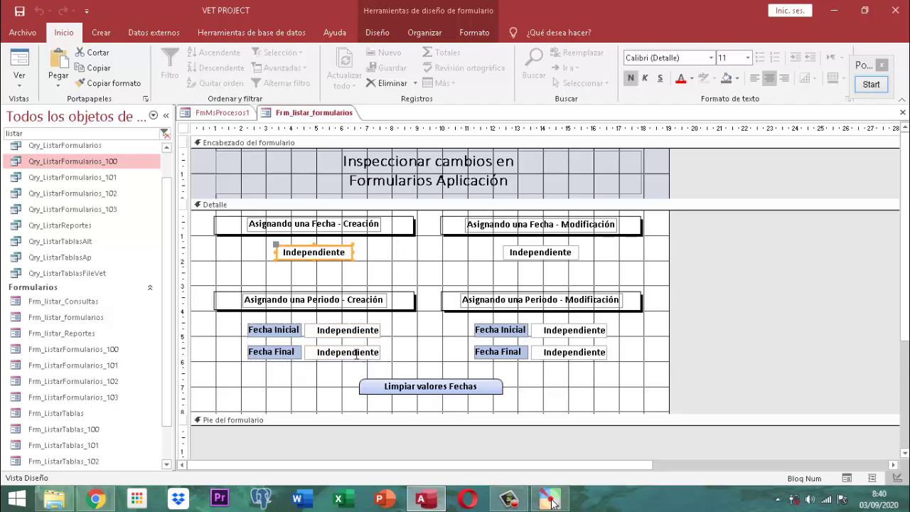
click(357, 354)
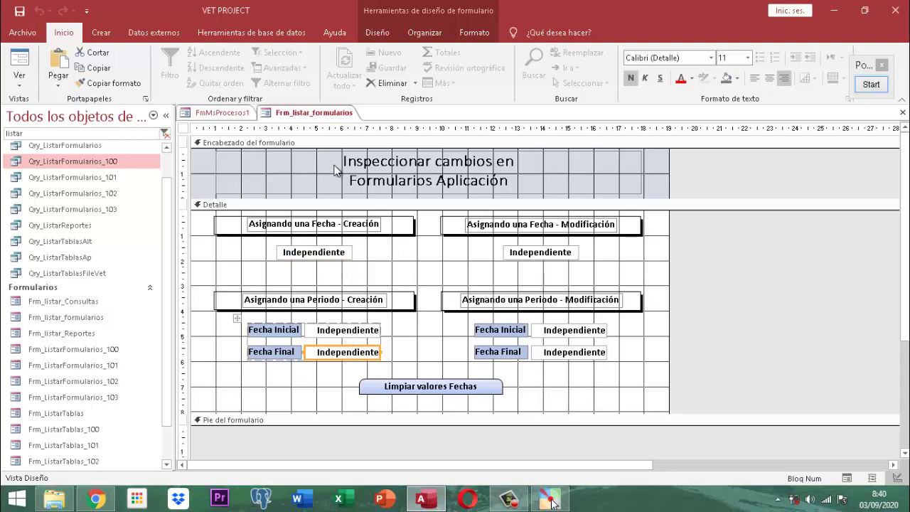
- Open FecFin's event properties and its After Update event procedure code
click(375, 33)
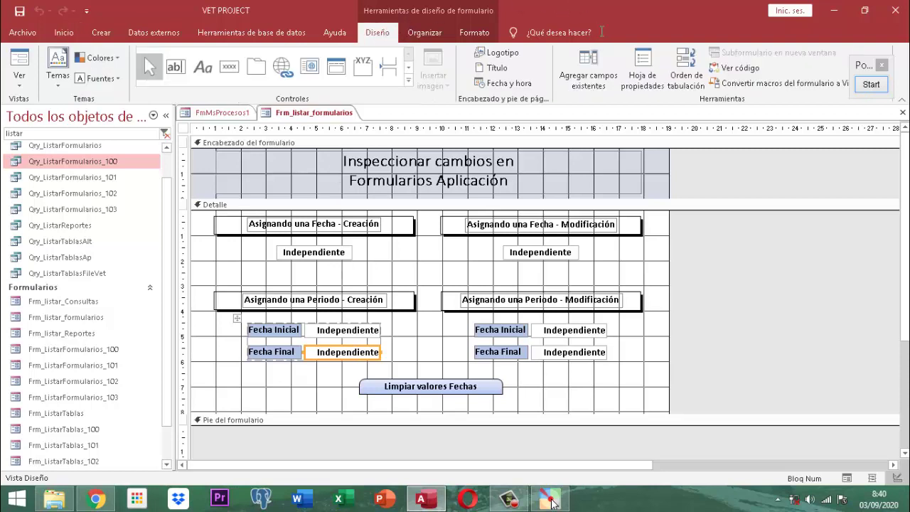
click(624, 65)
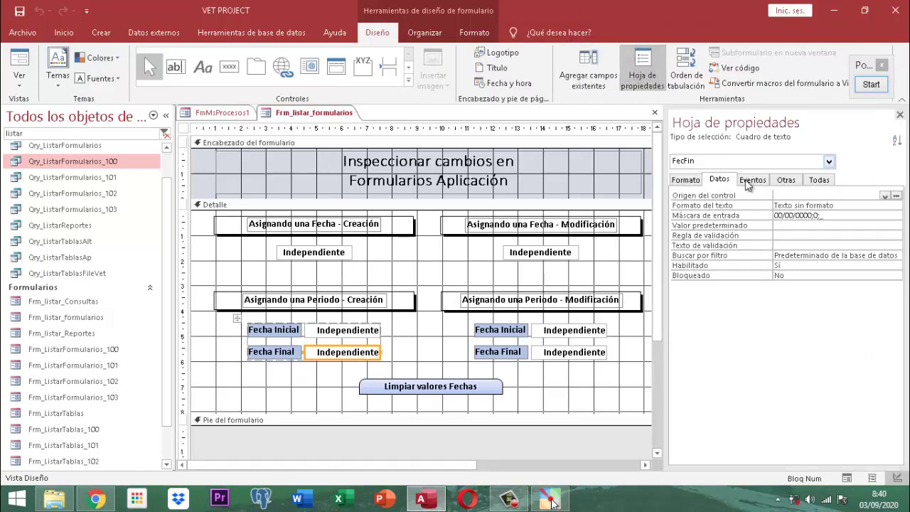
click(756, 181)
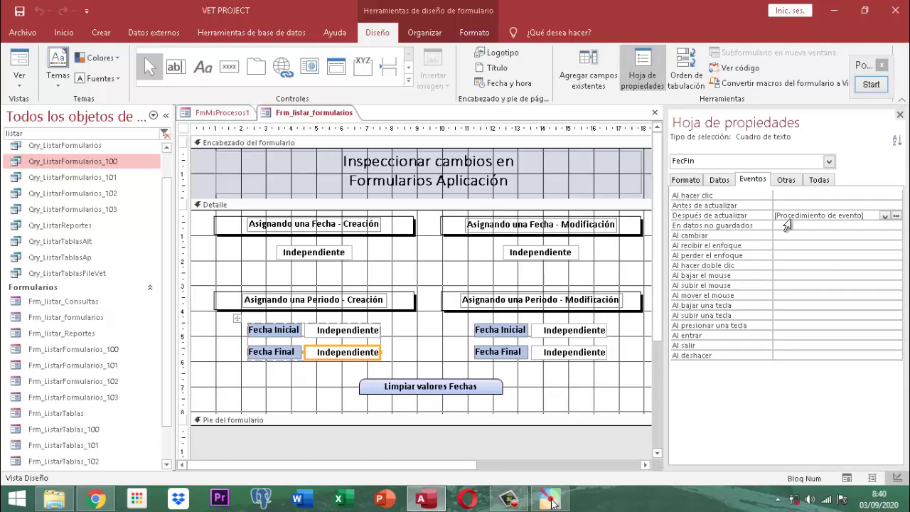
click(897, 215)
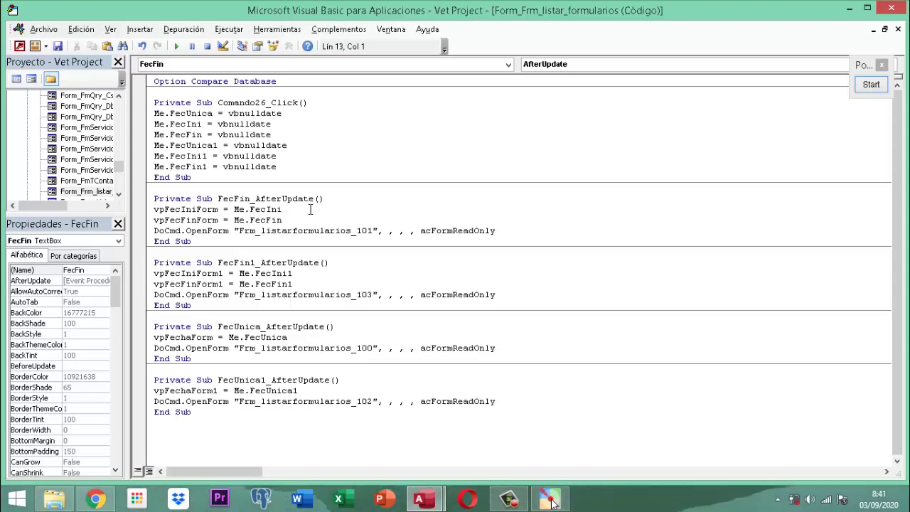
- Close the VBA editor after reviewing the FecFin_AfterUpdate procedure
click(897, 14)
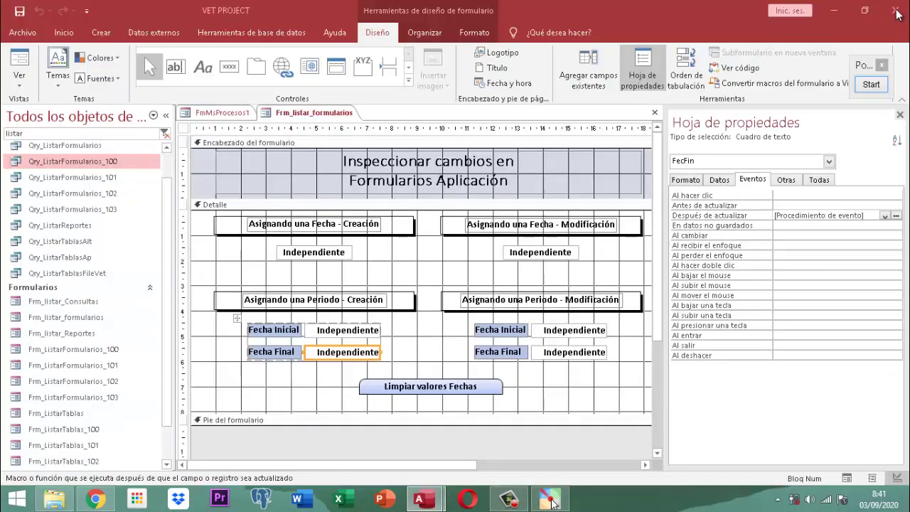
- Close the Property Sheet and open Frm_ListarFormularios_101 in Design view
click(899, 116)
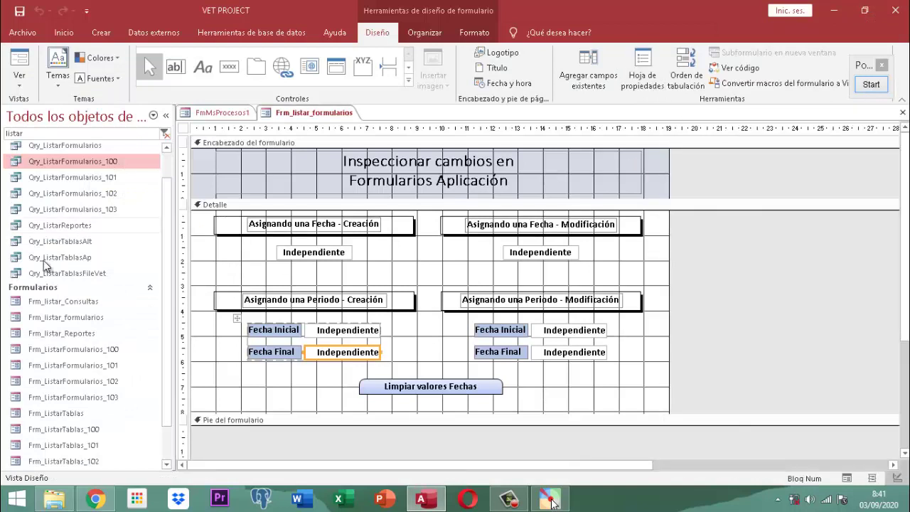
right_click(65, 366)
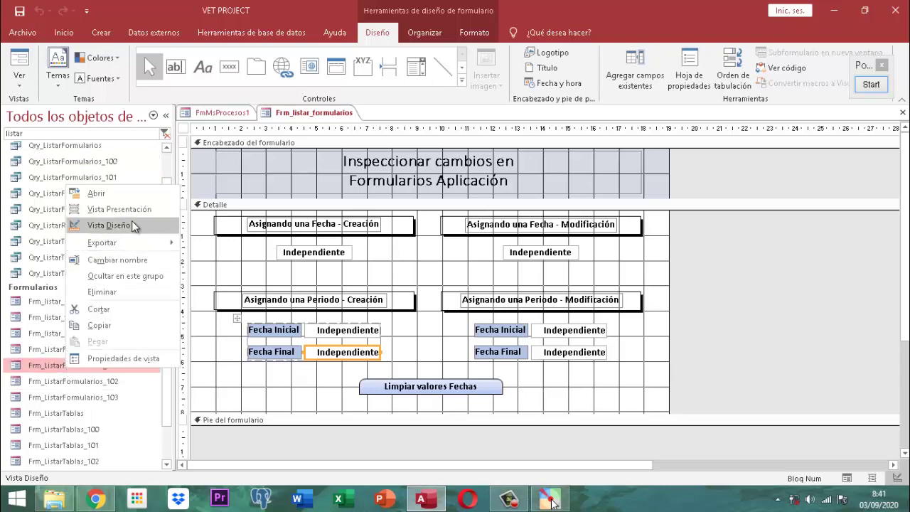
click(132, 225)
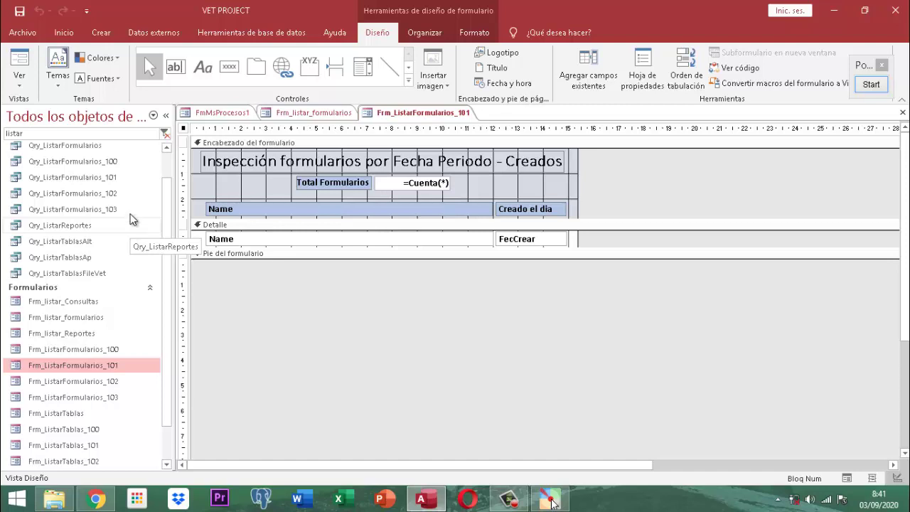
- Check the form's record source Qry_ListarFormularios_101 in the Data properties, then select that query
click(631, 71)
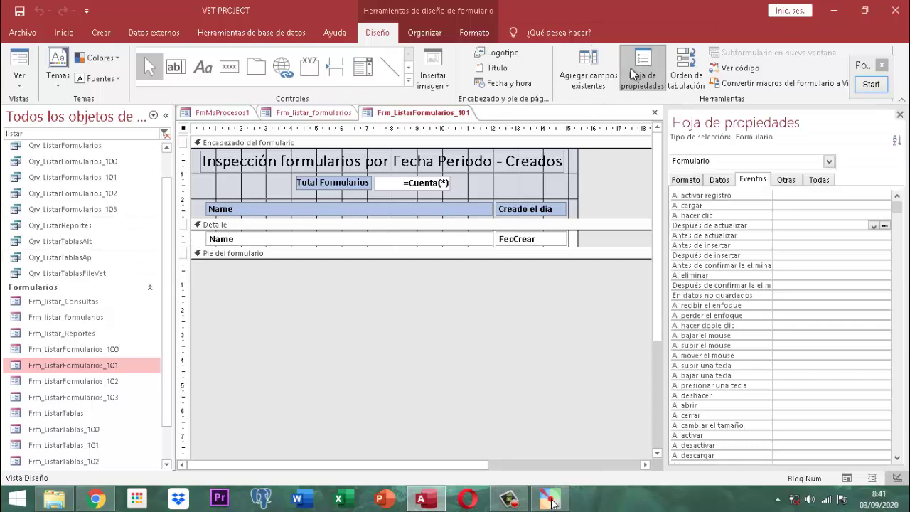
click(723, 182)
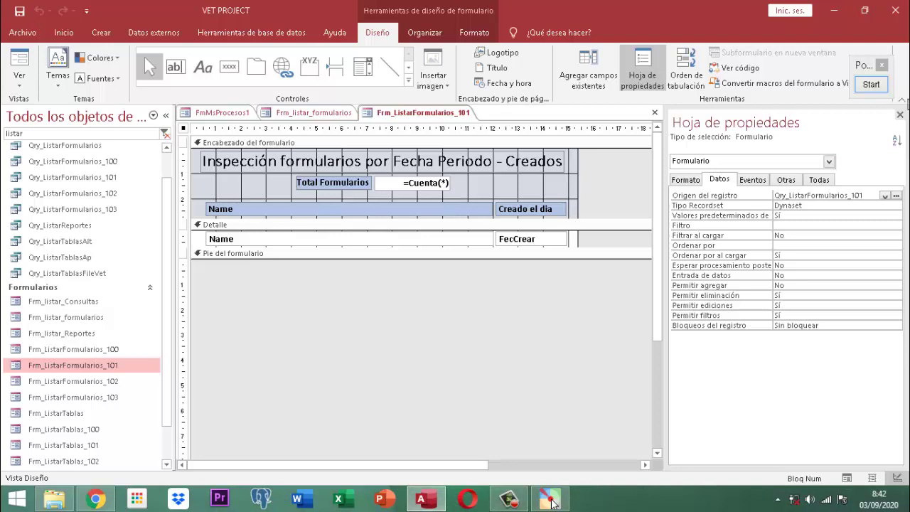
click(899, 114)
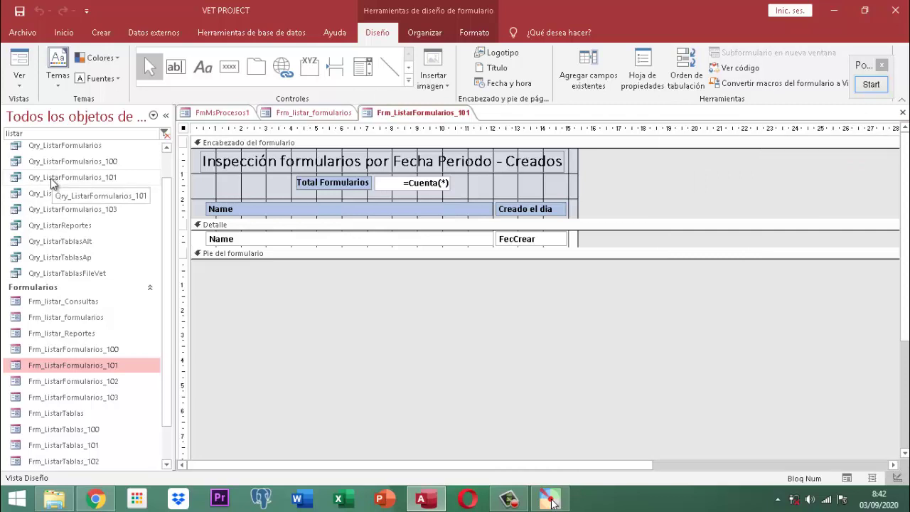
click(51, 178)
- Open Qry_ListarFormularios_101 in Design view and widen FecCrear to show >=lvpFecIniForm() Y <=lvpFecFinForm()
right_click(51, 178)
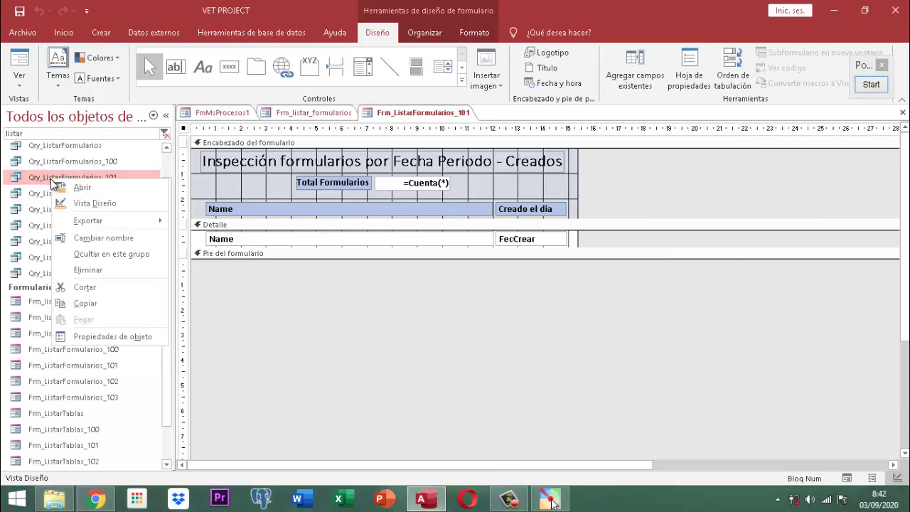
click(78, 204)
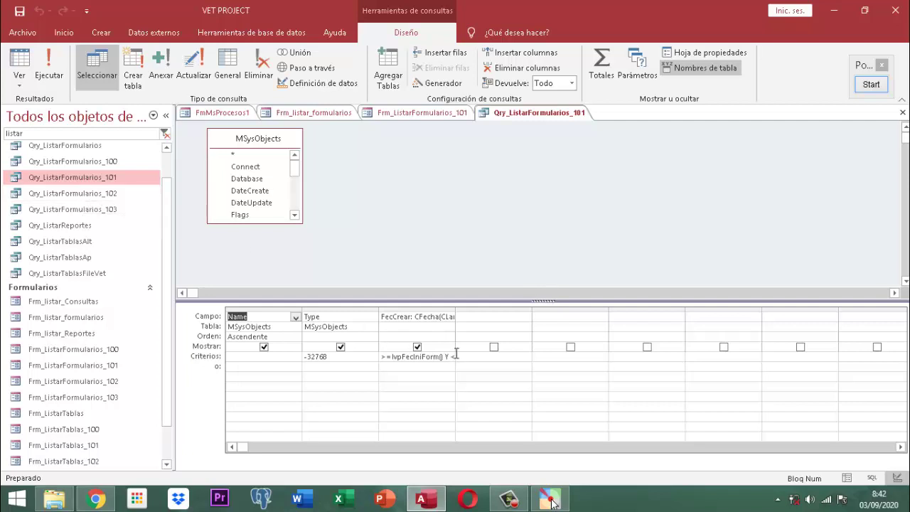
drag(459, 309, 594, 311)
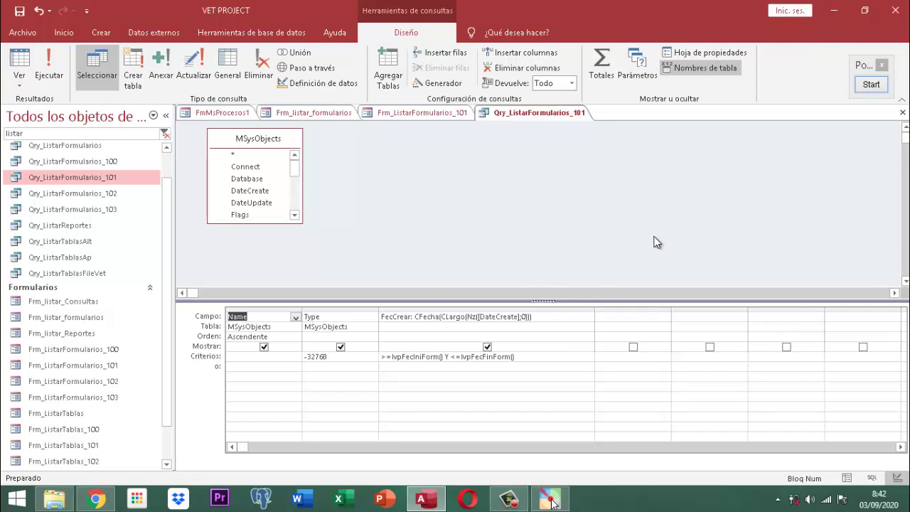
click(871, 83)
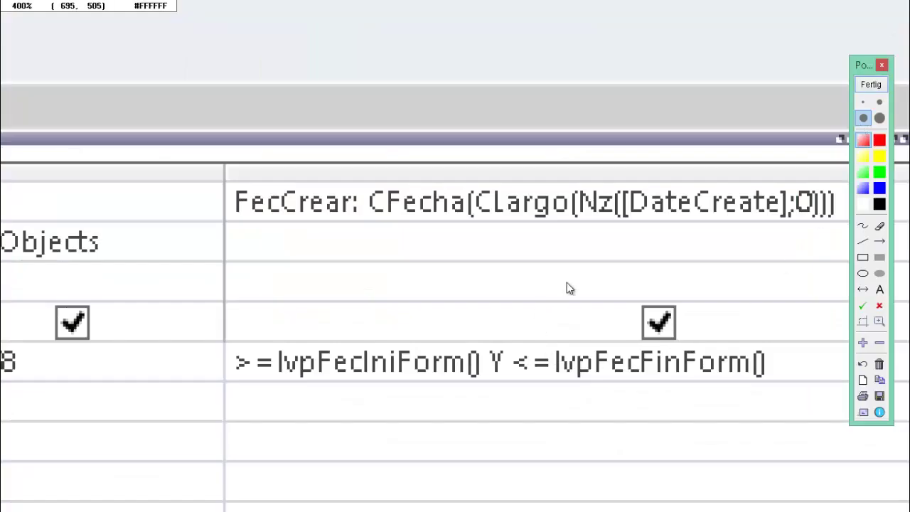
scroll(567, 284, down, 1)
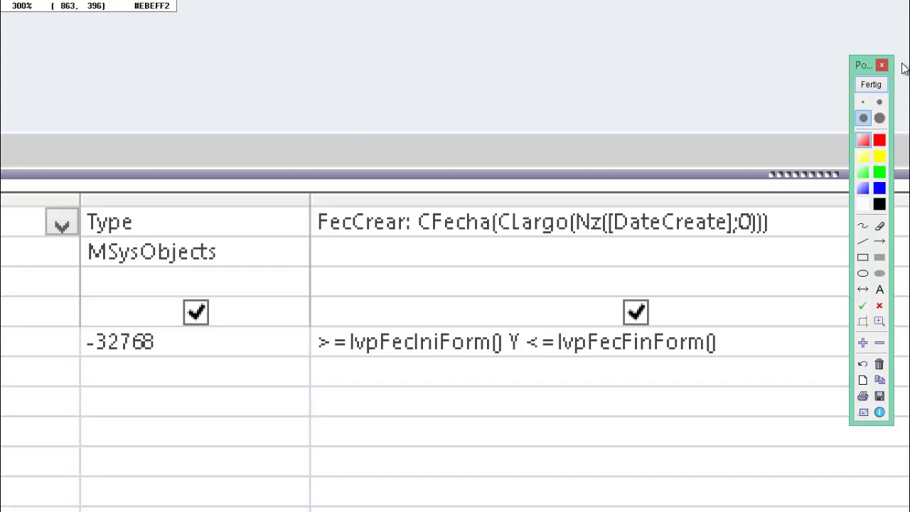
- Close the Qry_ListarFormularios_101 query and Frm_ListarFormularios_101 form design tabs
click(871, 83)
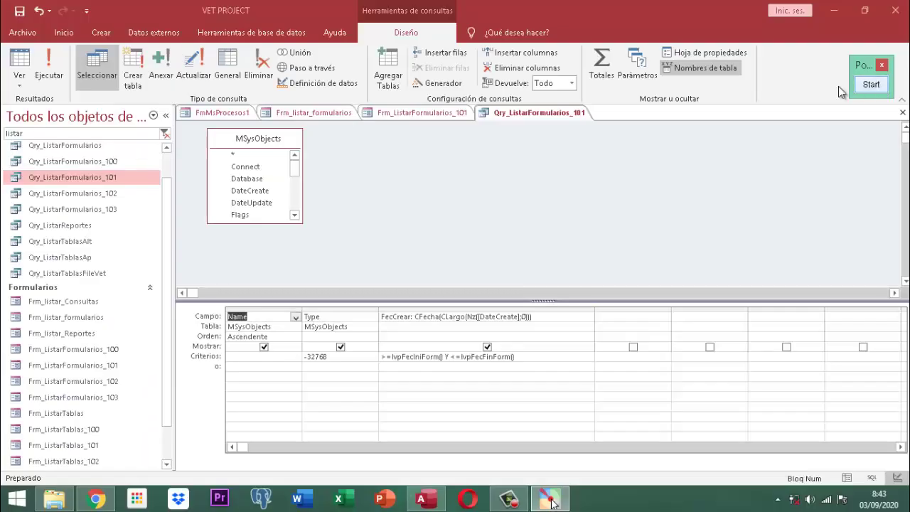
right_click(553, 114)
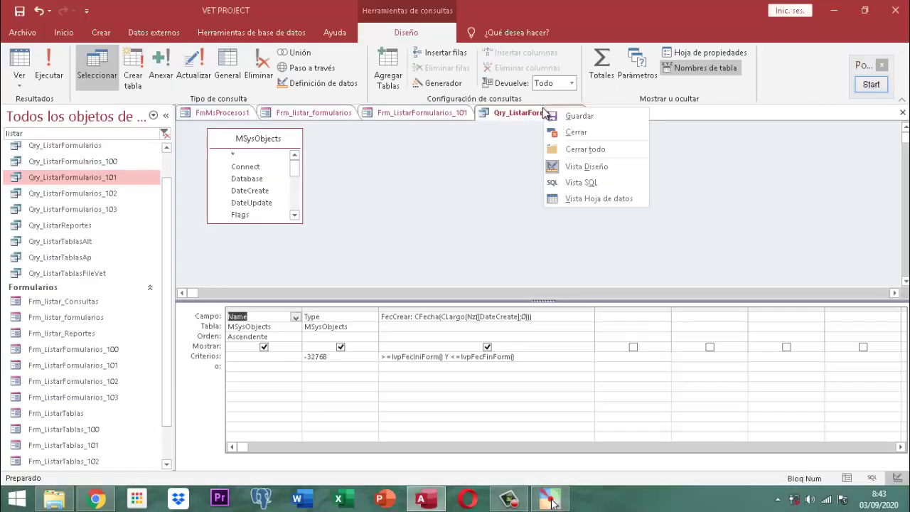
click(576, 132)
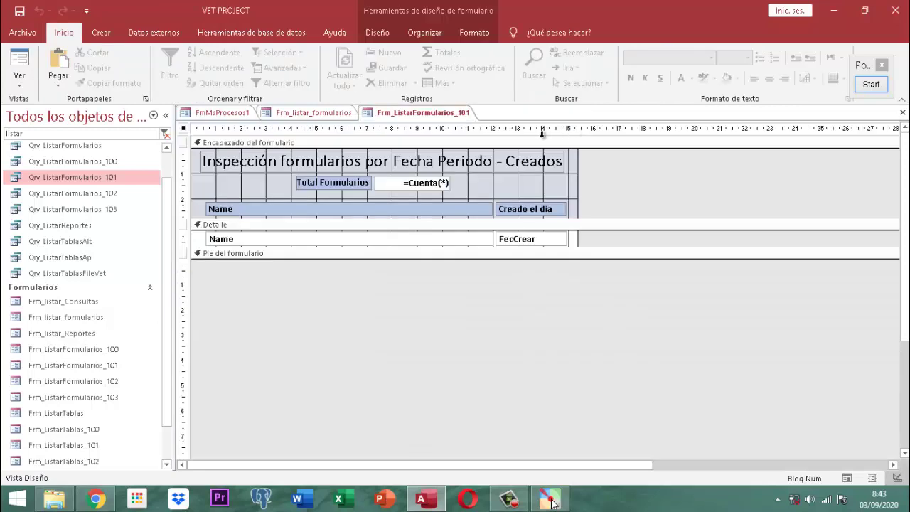
right_click(434, 115)
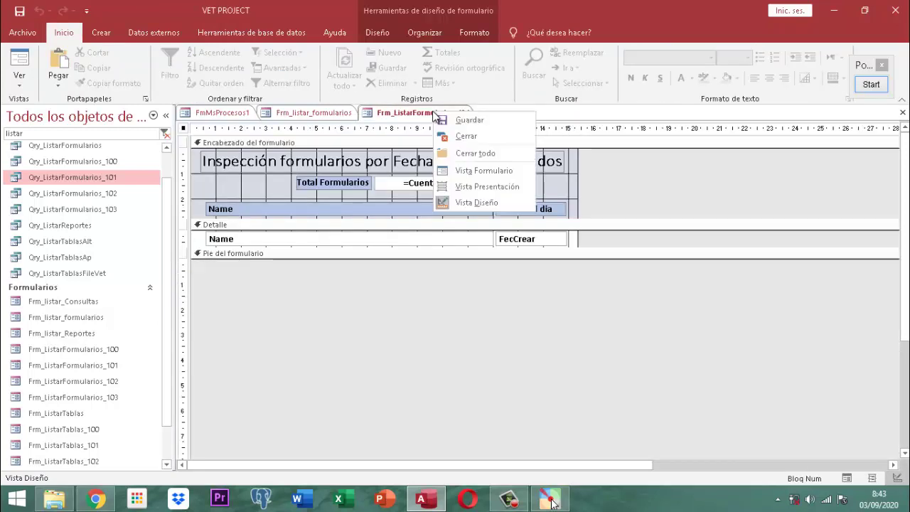
click(458, 136)
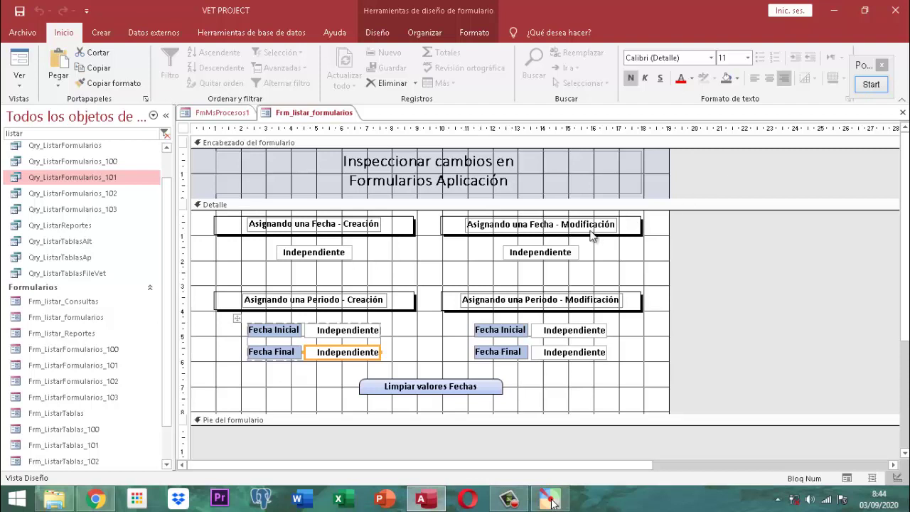
- Open the Después de actualizar event procedure of the FecUnica1 modification date box
click(560, 254)
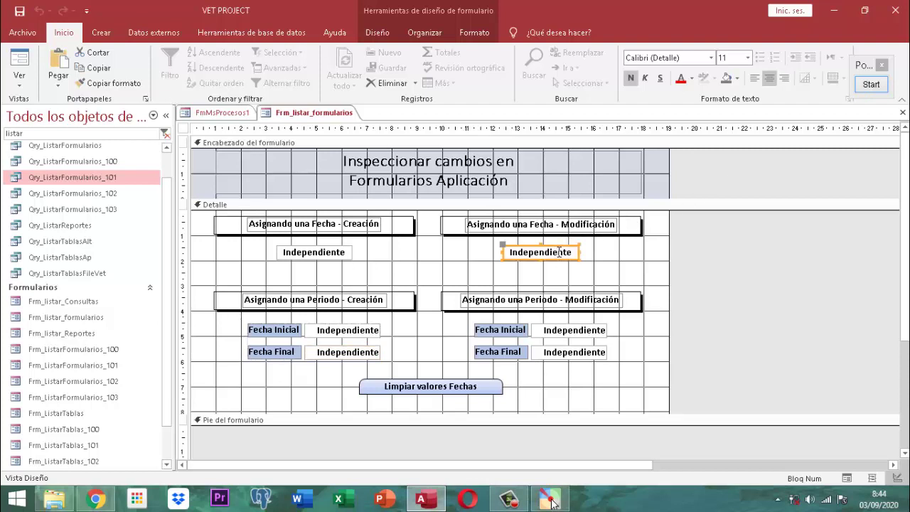
click(472, 30)
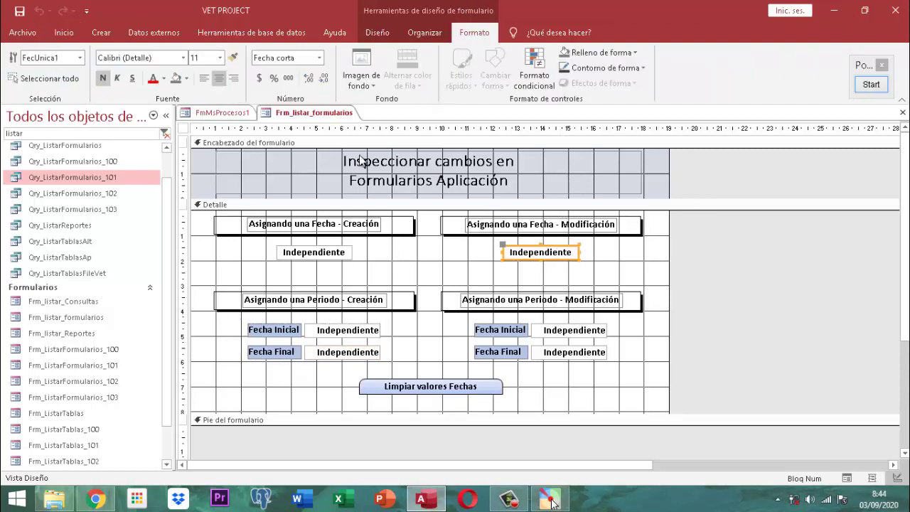
click(377, 32)
click(658, 83)
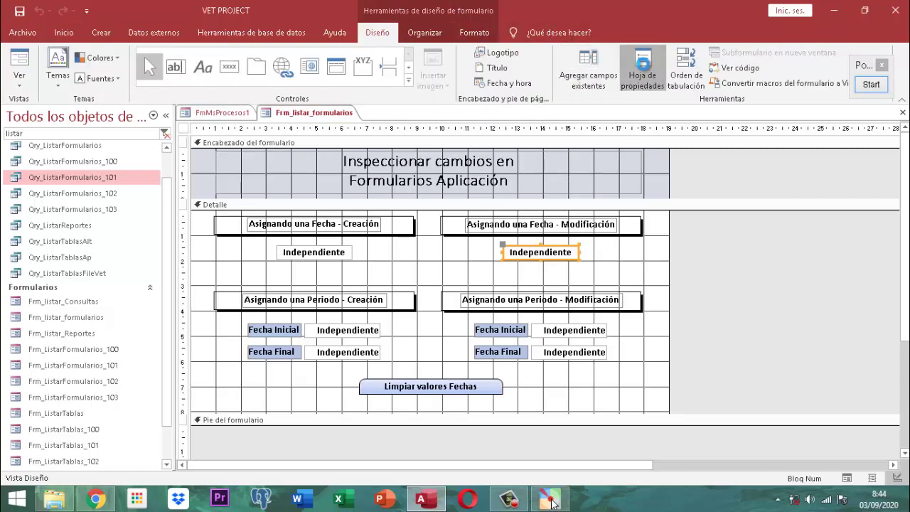
click(768, 184)
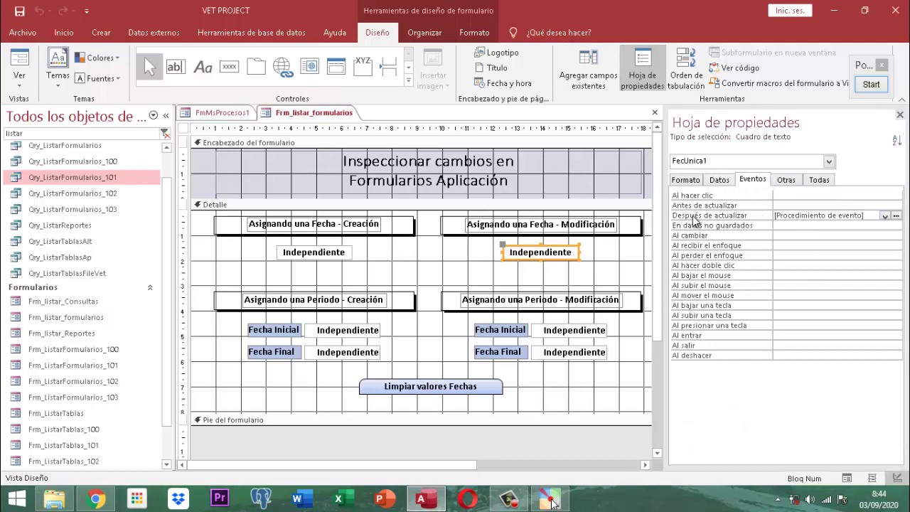
click(895, 217)
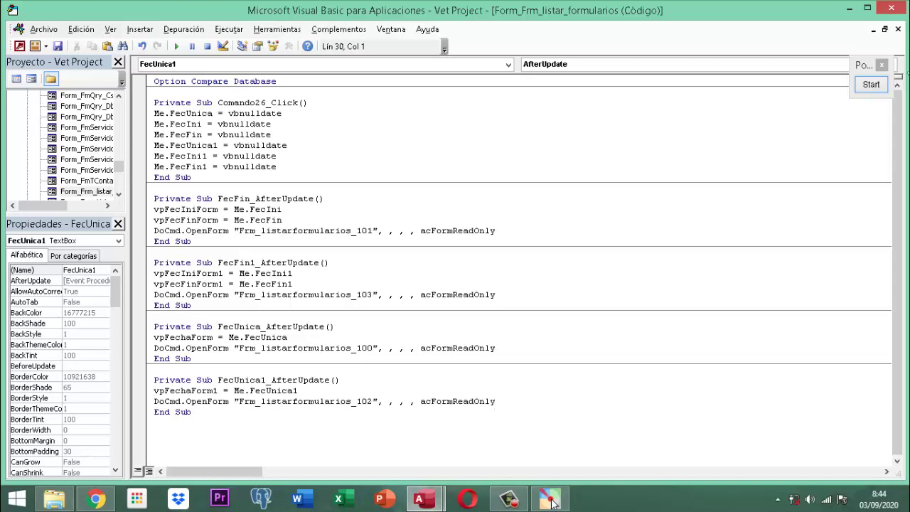
- Close the VBA editor and property sheet, and open Frm_ListarFormularios_102 in Design view
click(887, 13)
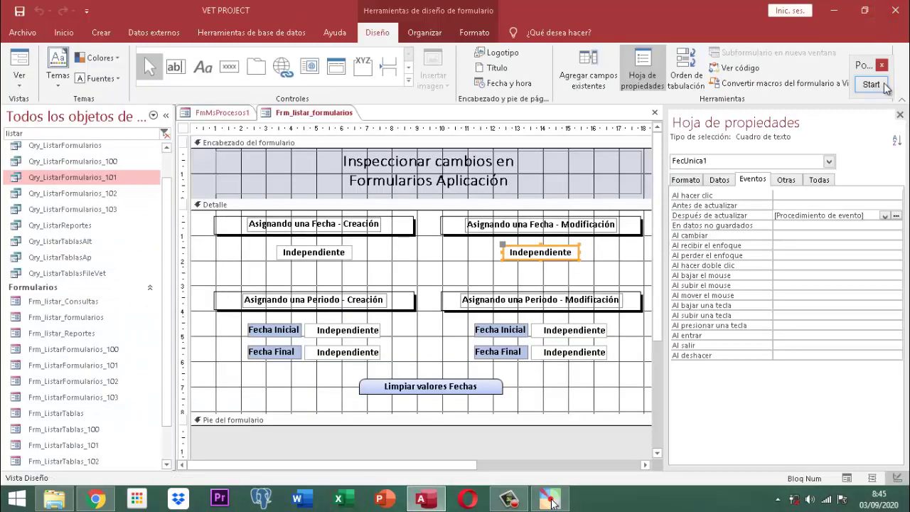
click(899, 116)
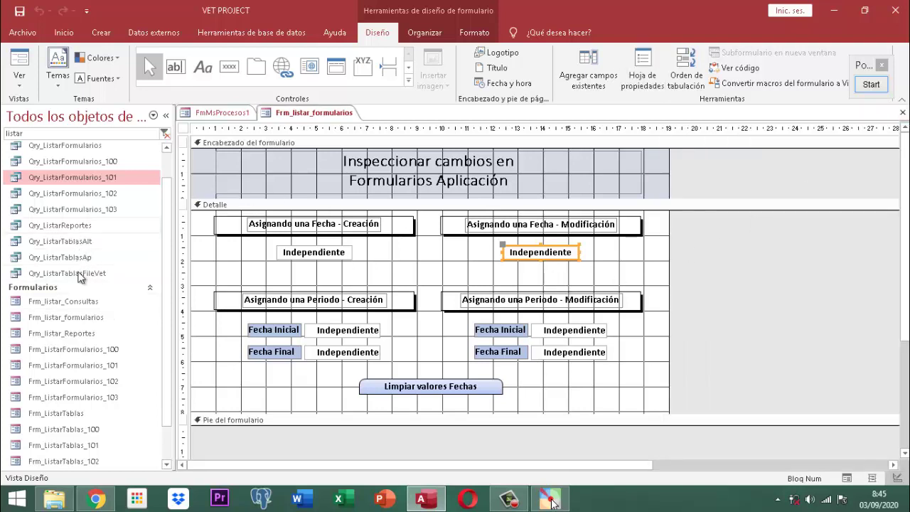
click(90, 385)
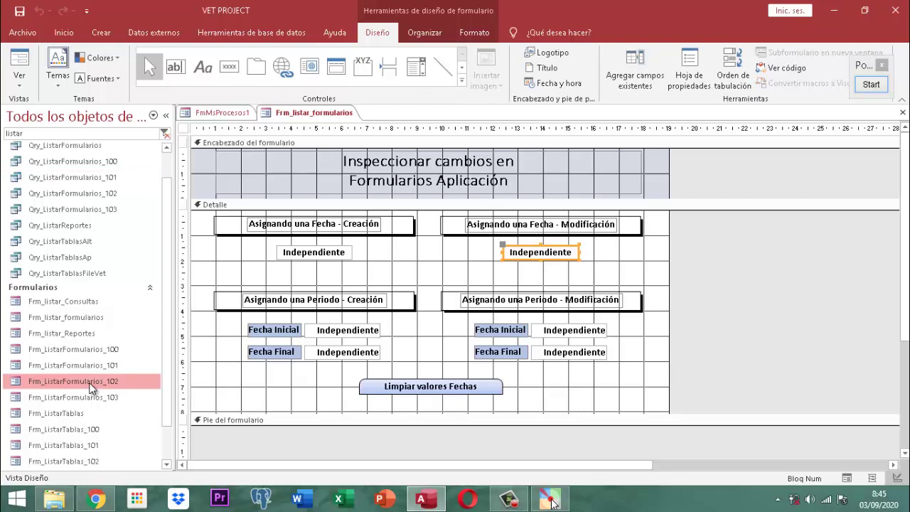
right_click(90, 387)
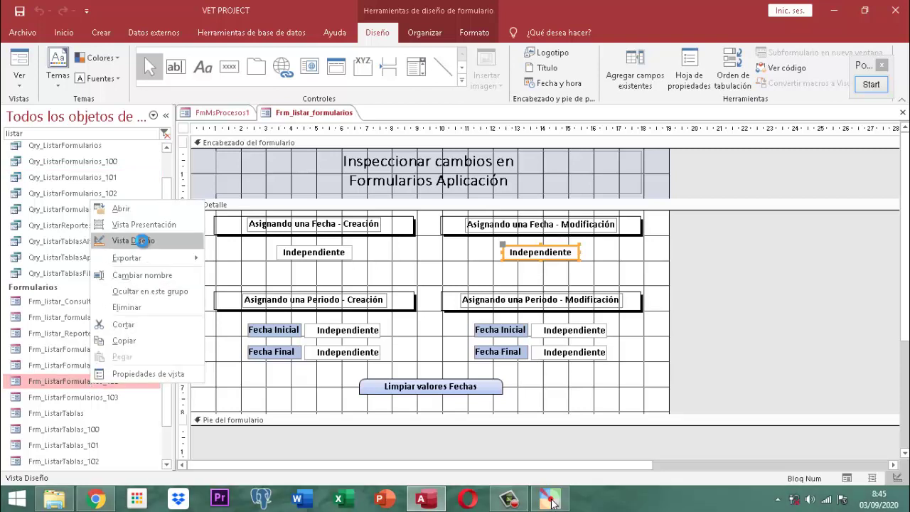
click(139, 240)
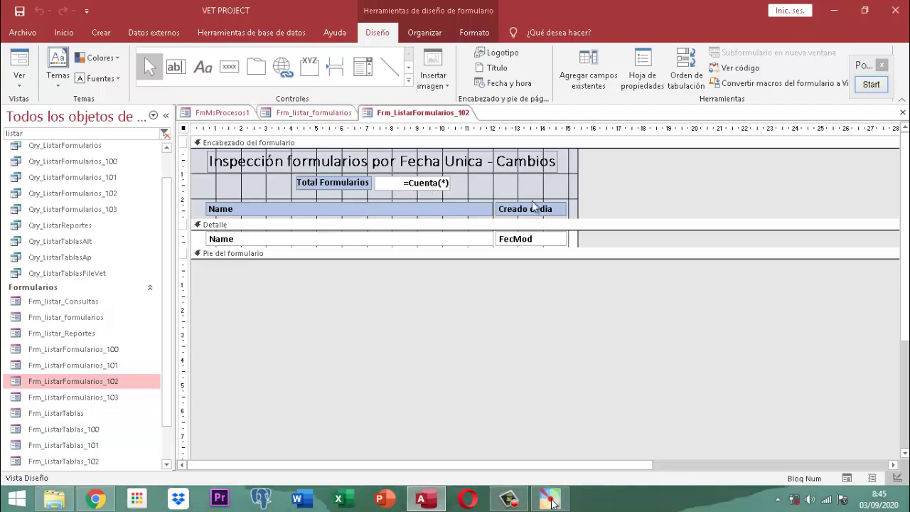
- Check Frm_ListarFormularios_102's Origen del registro on the Datos tab, then select Qry_ListarFormularios_102
click(643, 74)
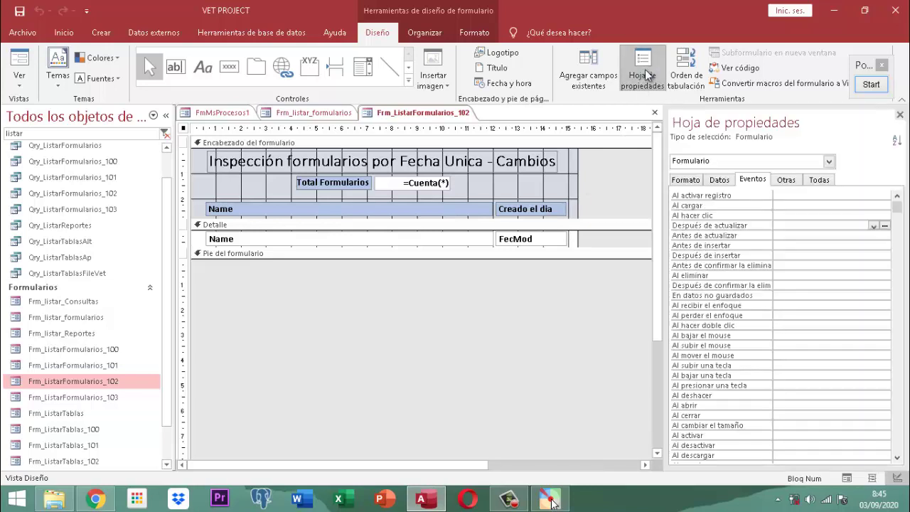
click(720, 182)
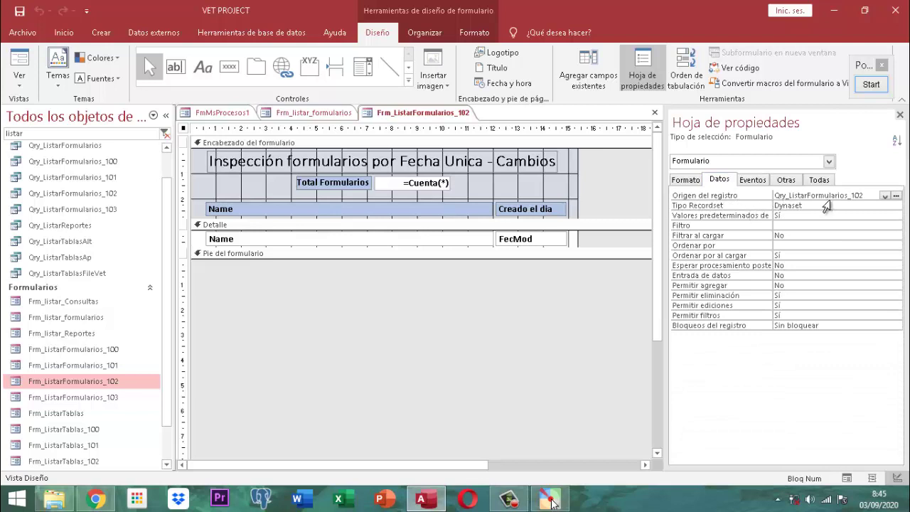
click(899, 115)
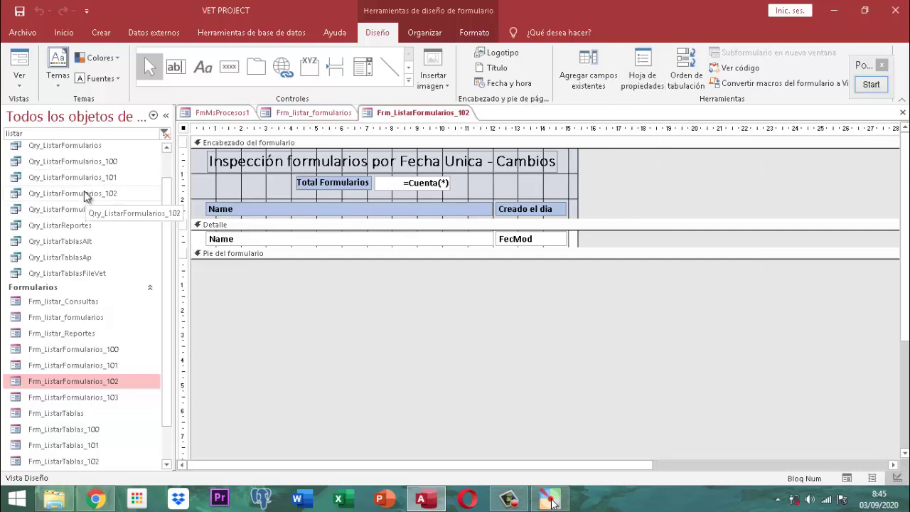
click(84, 195)
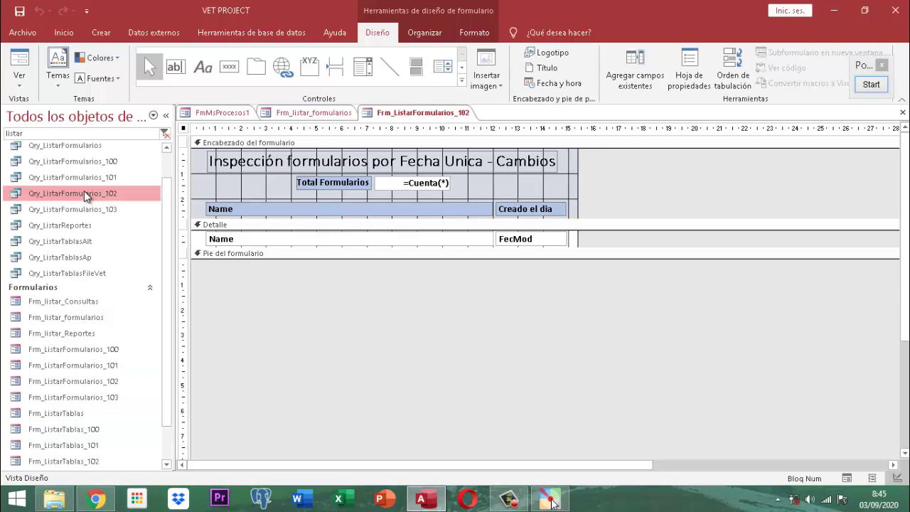
- Open Qry_ListarFormularios_102 in Design view and widen its FecMod column to show the full expression
right_click(84, 191)
click(145, 215)
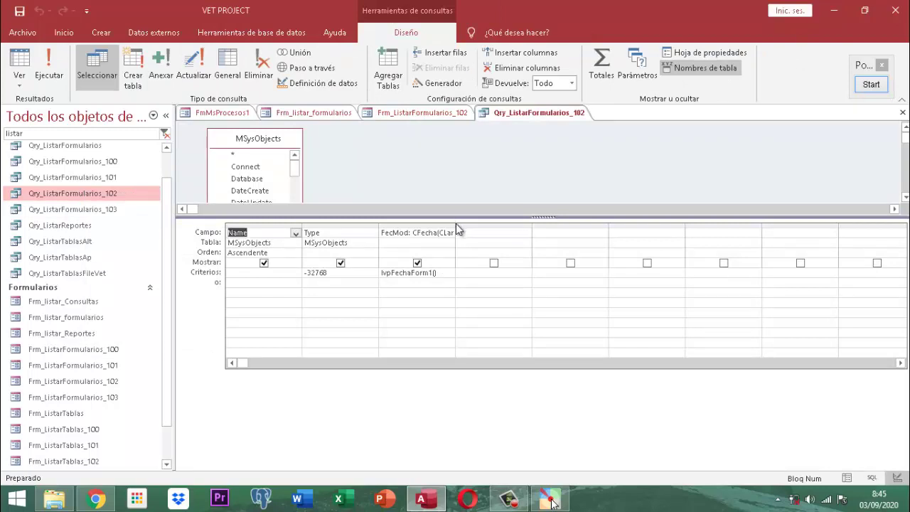
drag(456, 225, 623, 226)
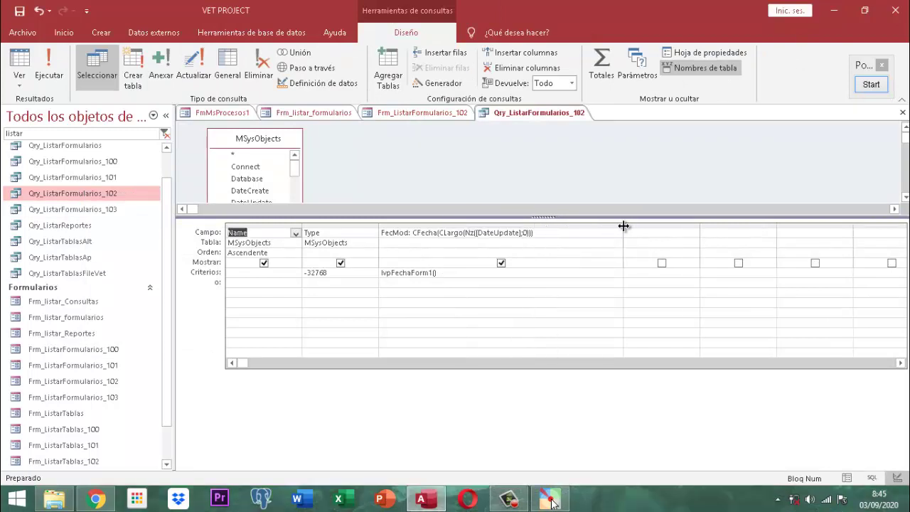
- Magnify and annotate the query grid to explain CFecha(CLargo(Nz([DateUpdate];0))) and criterion lvpFechaForm1()
click(871, 84)
scroll(675, 193, up, 4)
scroll(646, 175, down, 3)
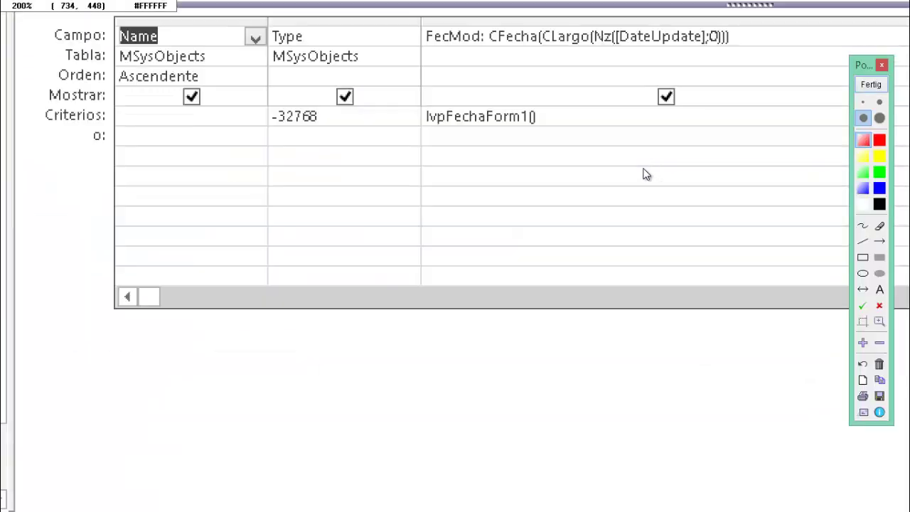
drag(668, 24, 595, 133)
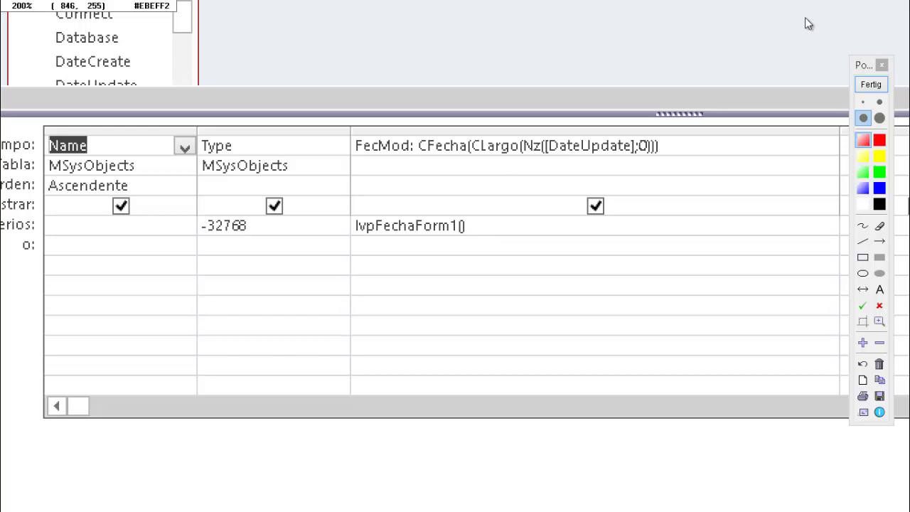
click(869, 85)
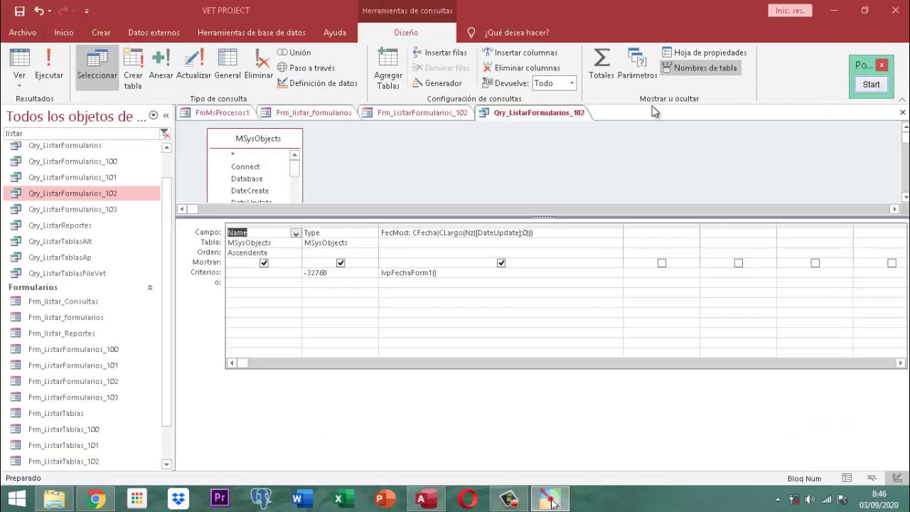
- Close the Qry_ListarFormularios_102 query and Frm_ListarFormularios_102 form designs
right_click(535, 111)
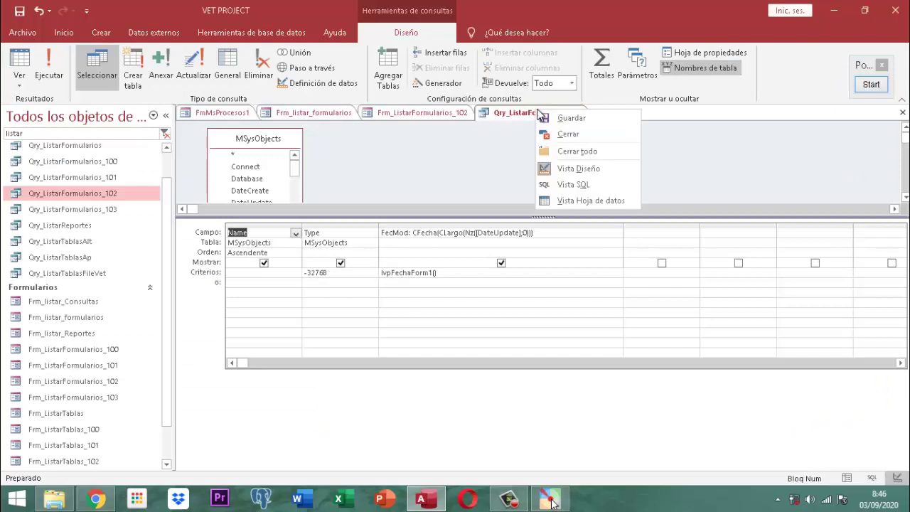
click(568, 133)
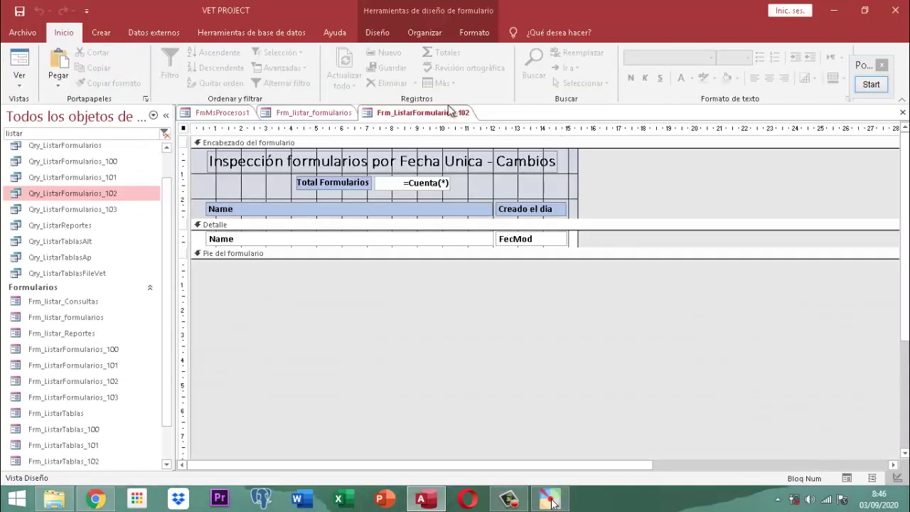
right_click(444, 113)
click(474, 135)
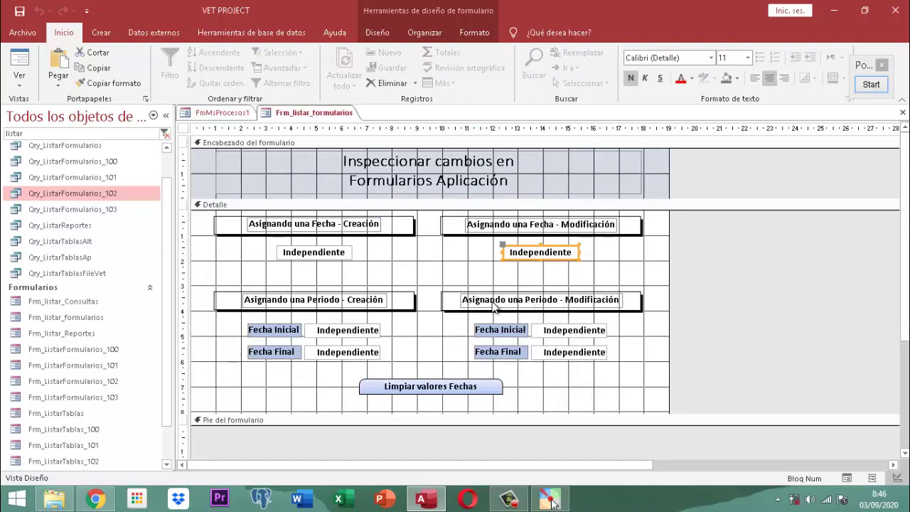
- Select the FecFin1 Fecha Final box in the Modificación period group and show its Formato options
click(566, 330)
click(564, 352)
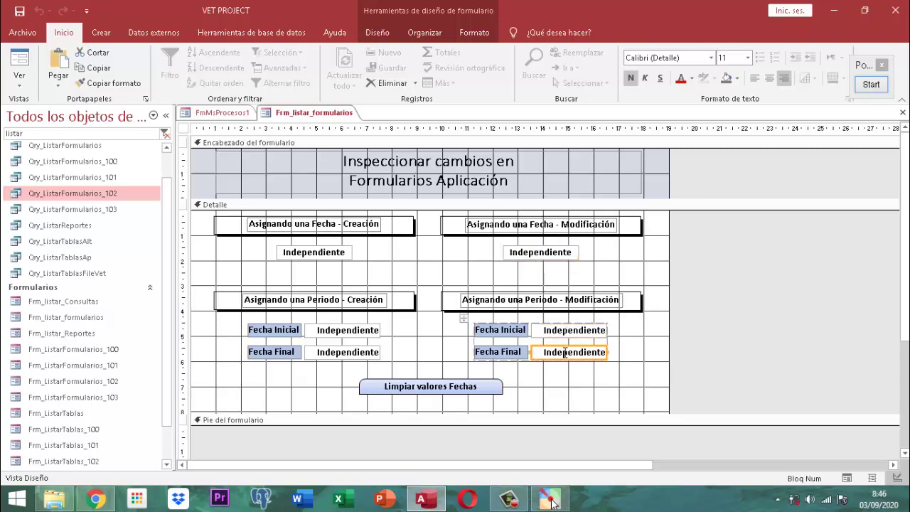
click(470, 34)
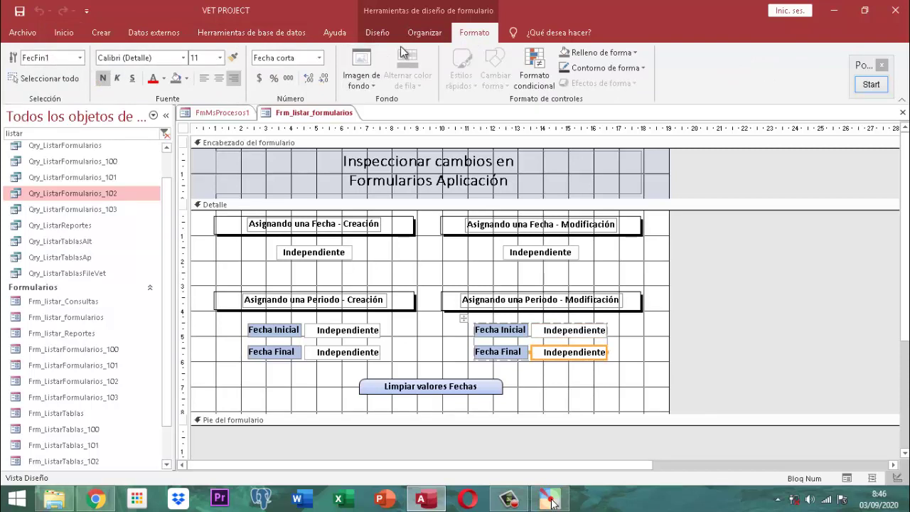
- Review FecFin1's Después de actualizar event procedure code, then close the VBA editor
click(374, 32)
click(643, 71)
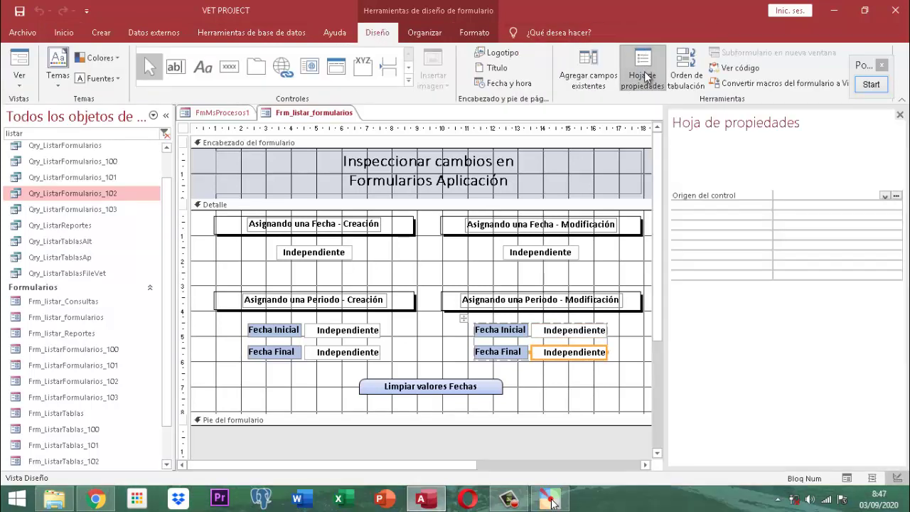
click(752, 181)
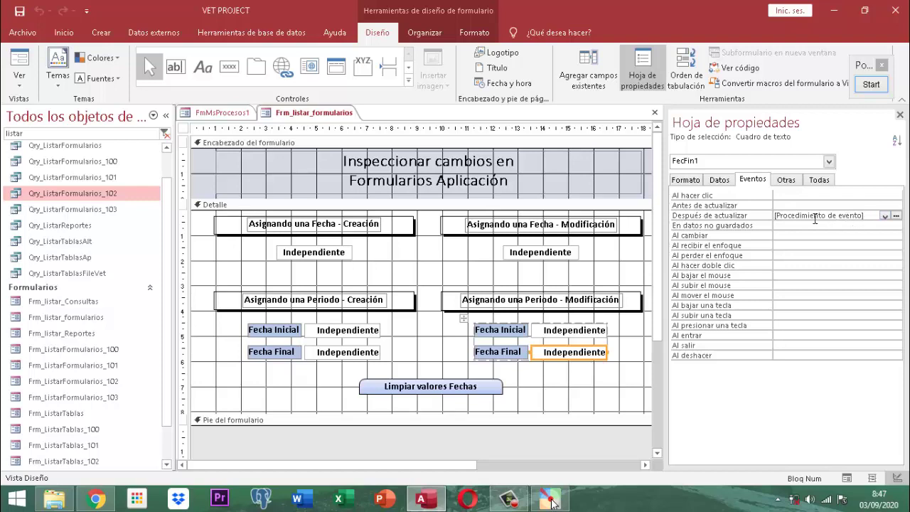
click(896, 219)
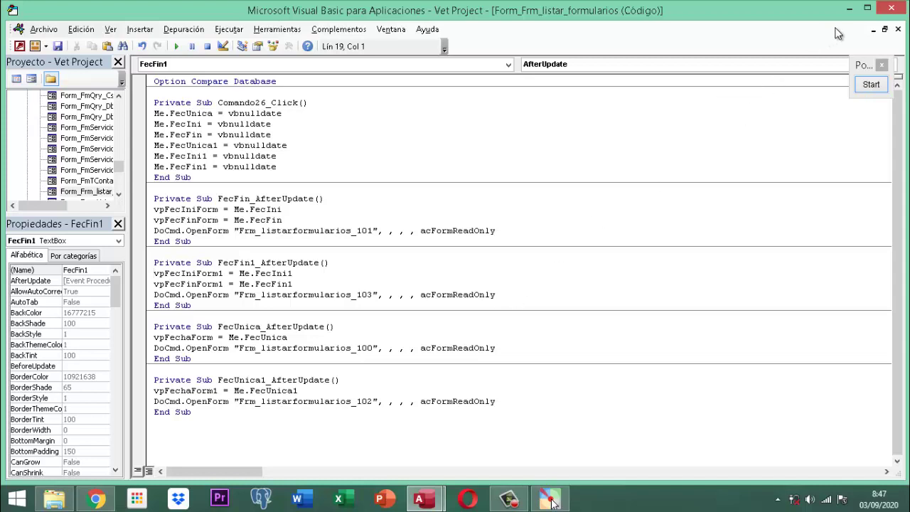
click(890, 10)
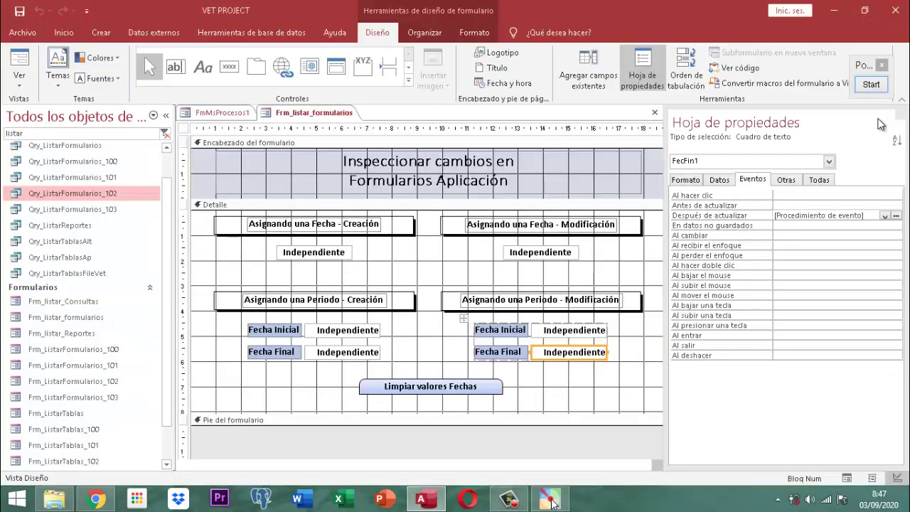
- Open Frm_ListarFormularios_103 in Design view and confirm its record source is Qry_ListarFormularios_103
click(899, 116)
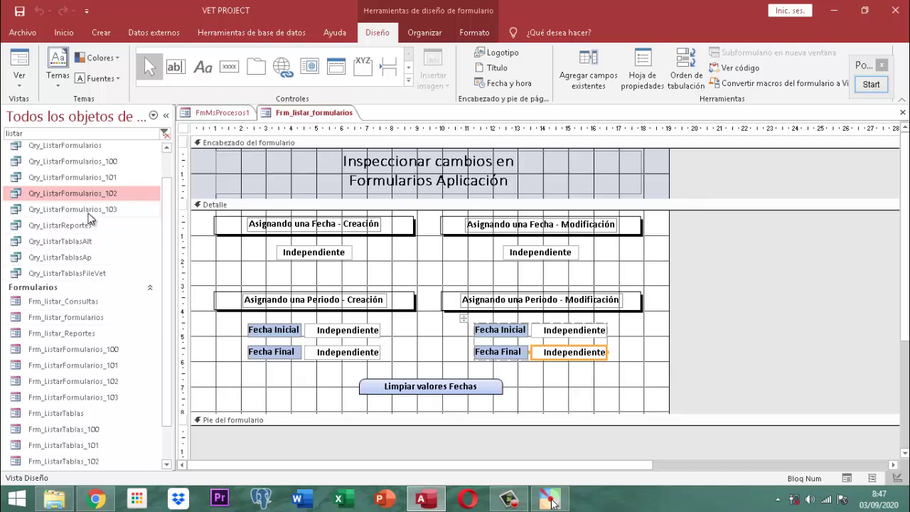
click(84, 400)
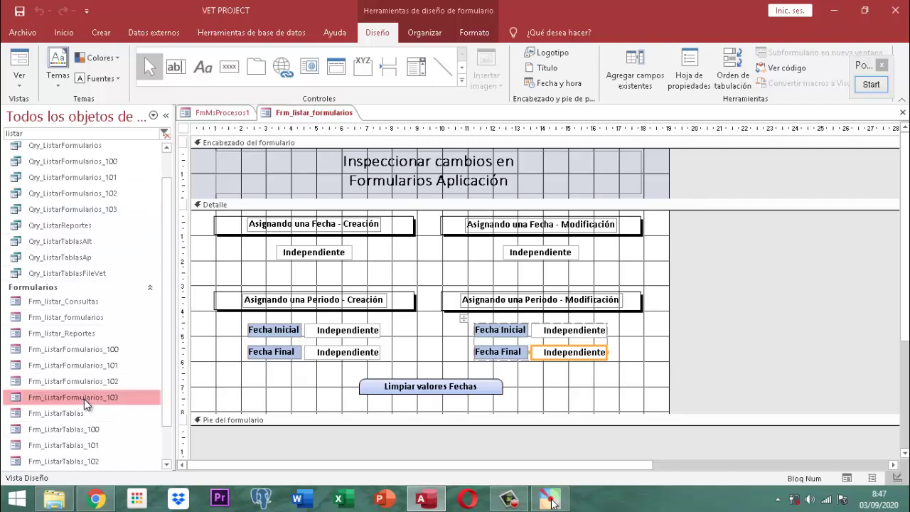
right_click(84, 400)
click(119, 258)
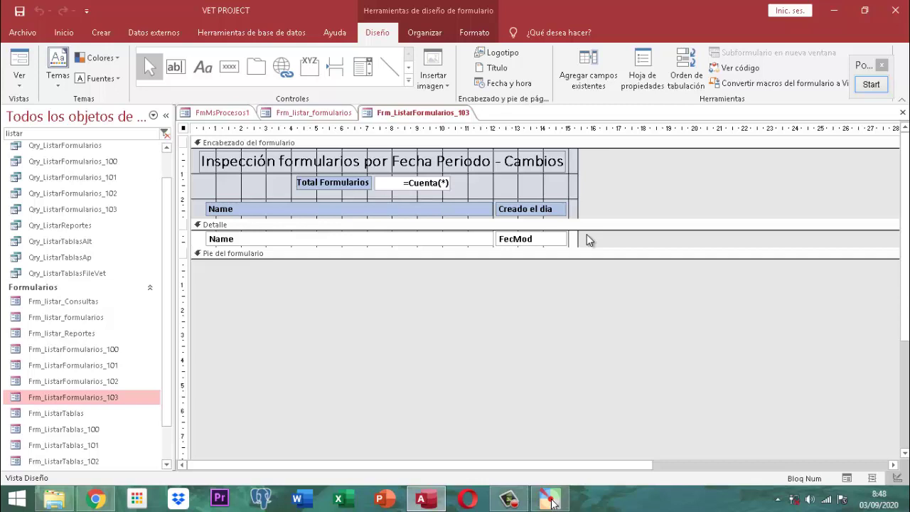
click(649, 72)
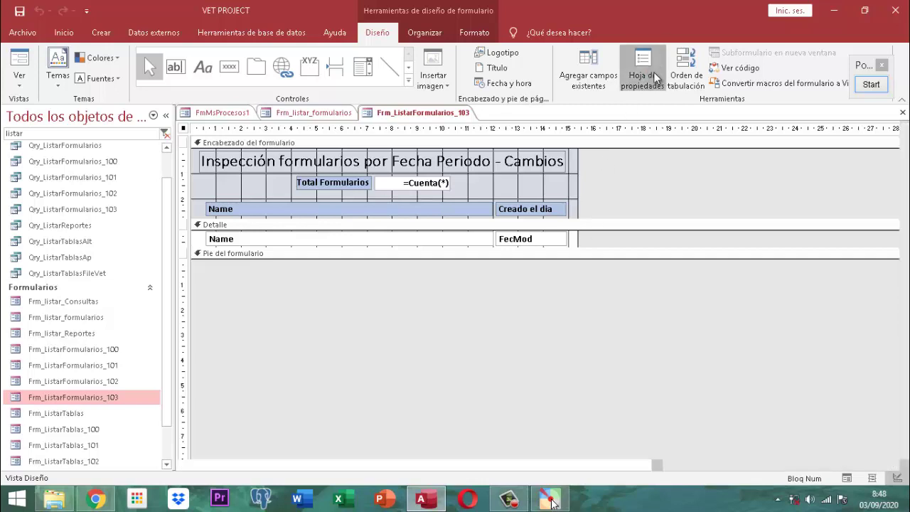
click(718, 180)
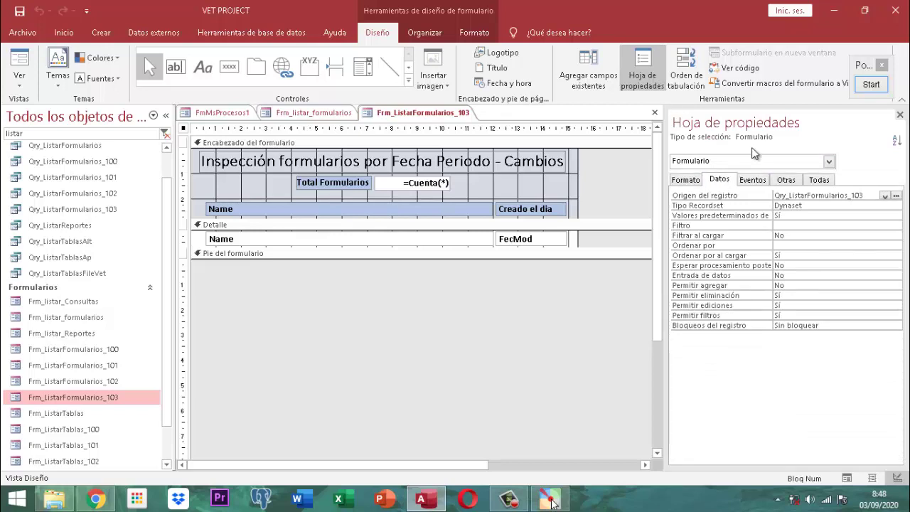
click(898, 116)
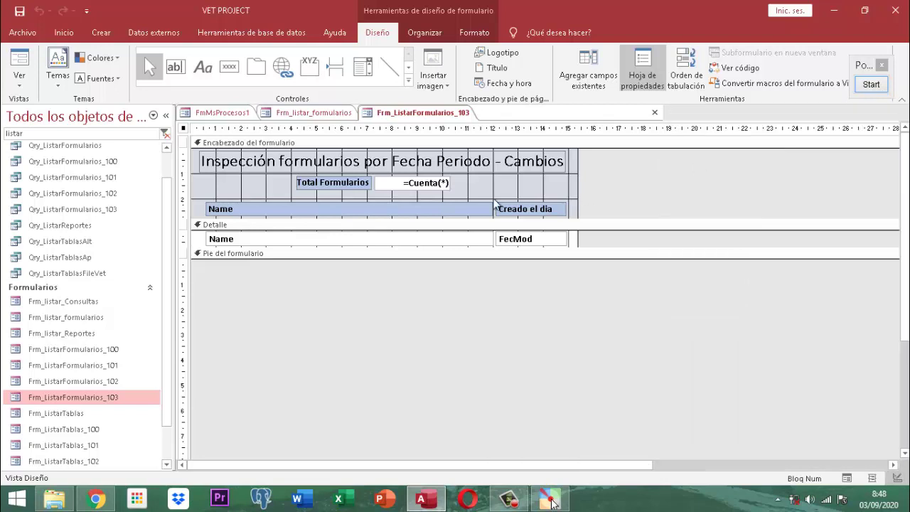
- Open Qry_ListarFormularios_103 in Design view and widen its FecMod column to show the full expression
click(91, 209)
right_click(91, 209)
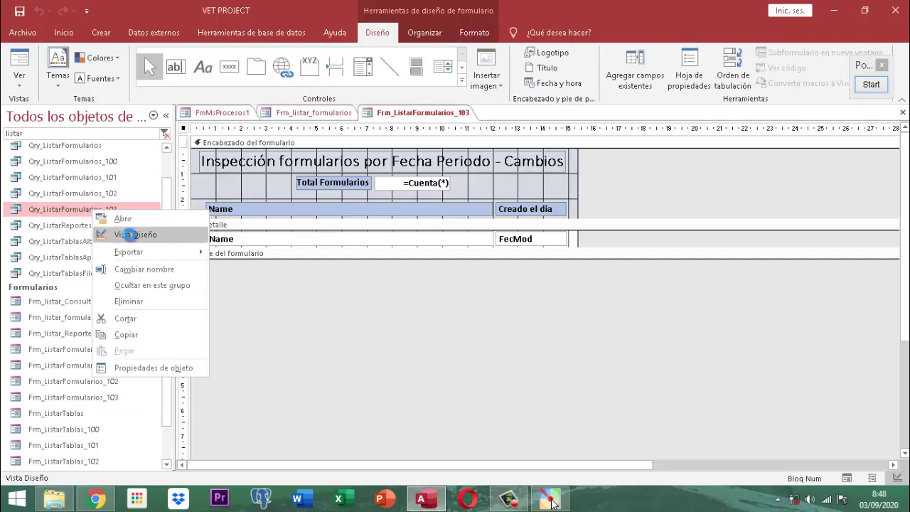
click(129, 234)
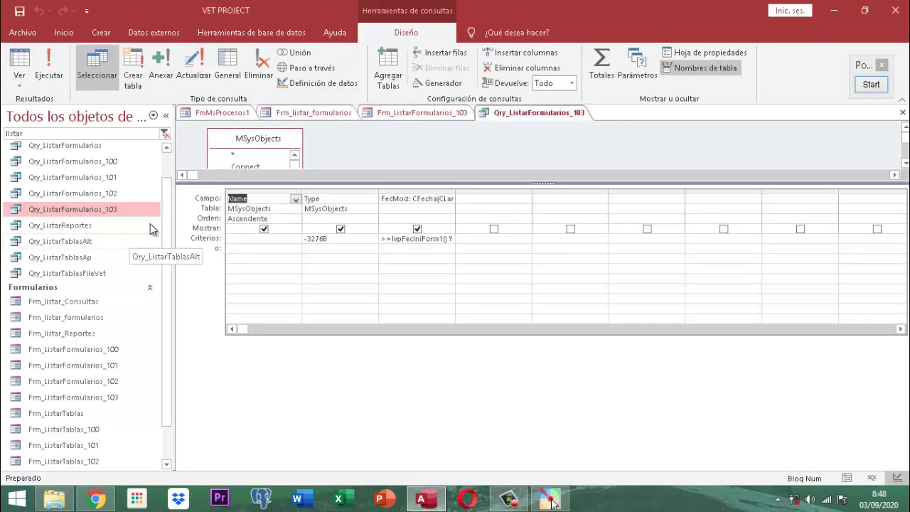
click(454, 190)
drag(454, 190, 631, 189)
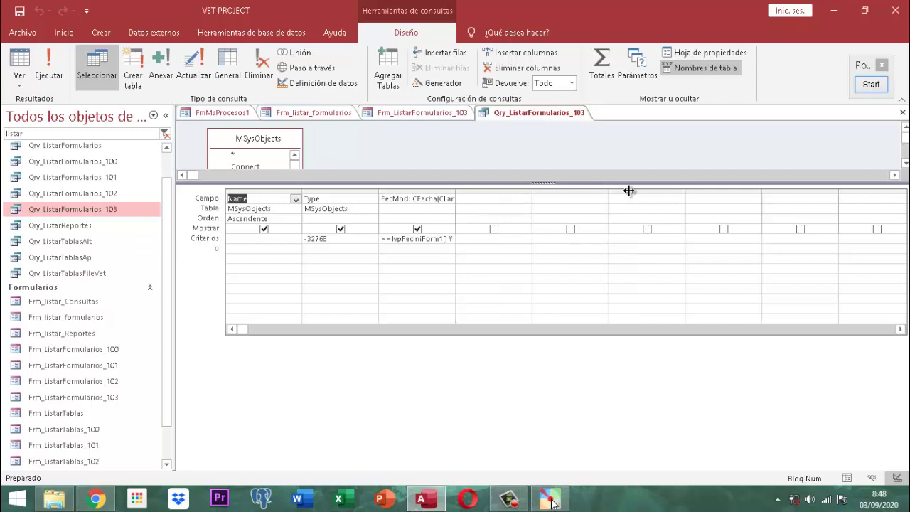
- Magnify the query grid to explain the >=lvpFecIniForm1() Y <=lvpFecFinForm1() criteria
click(871, 84)
scroll(559, 211, up, 2)
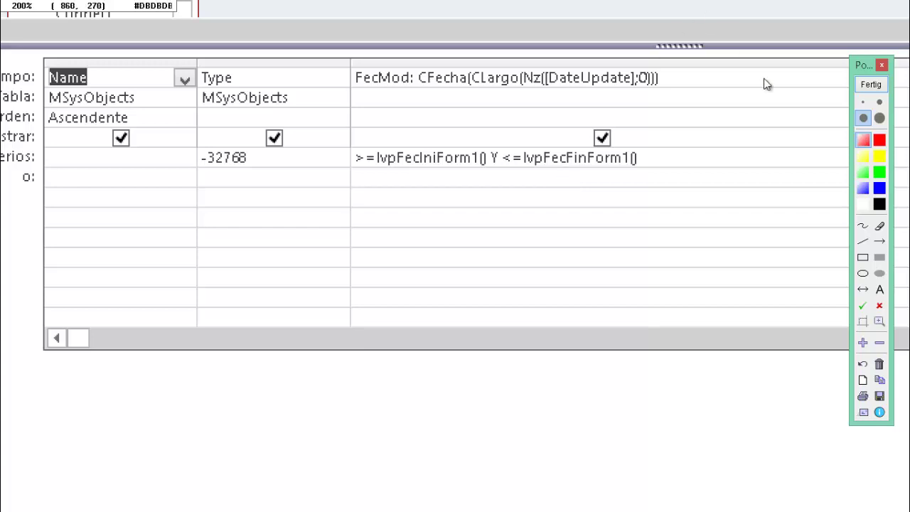
click(869, 88)
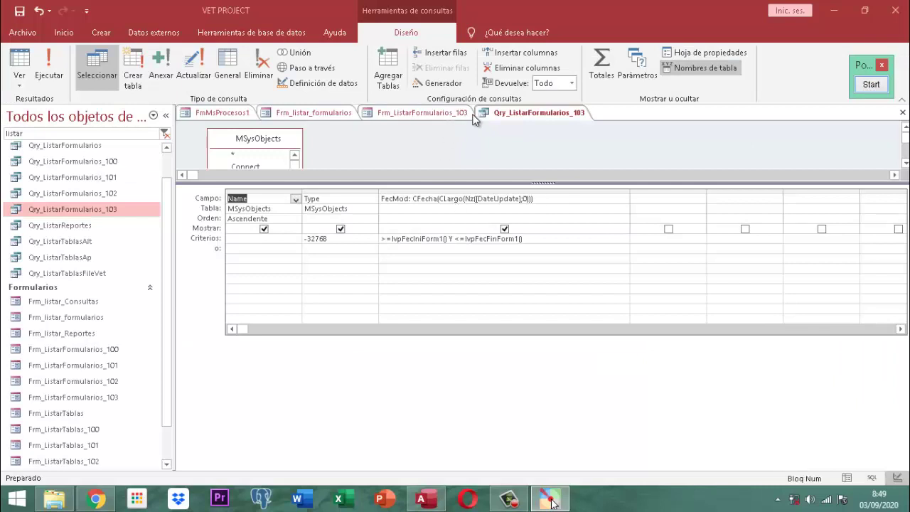
right_click(518, 114)
- Close the Qry_ListarFormularios_103 and Frm_ListarFormularios_103 designs and select the Limpiar valores Fechas button
click(552, 139)
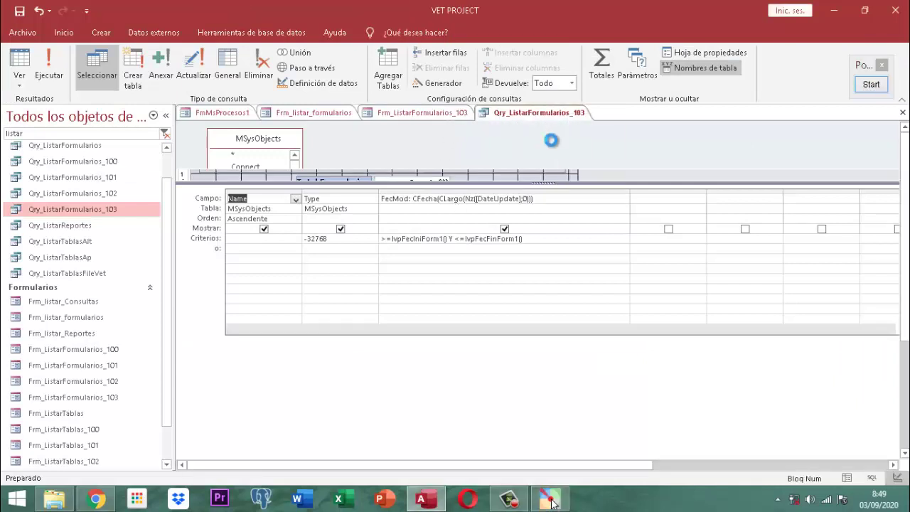
right_click(450, 116)
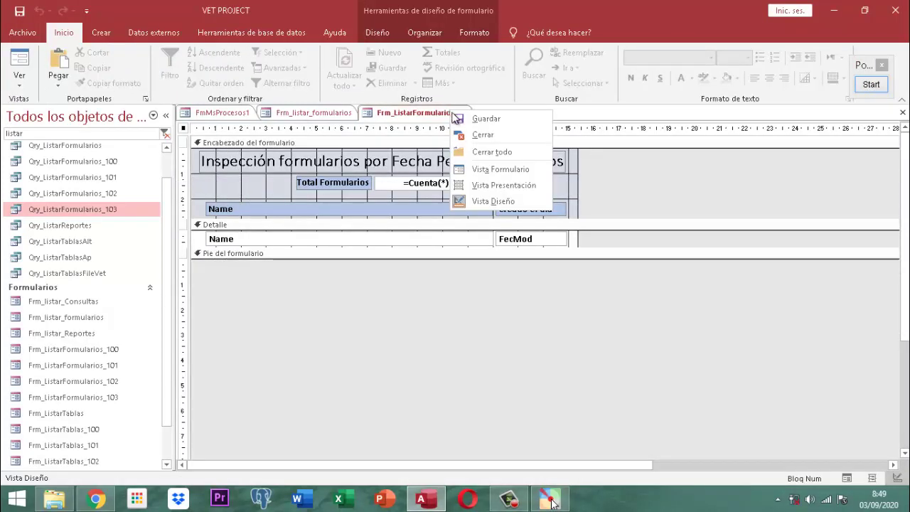
click(481, 135)
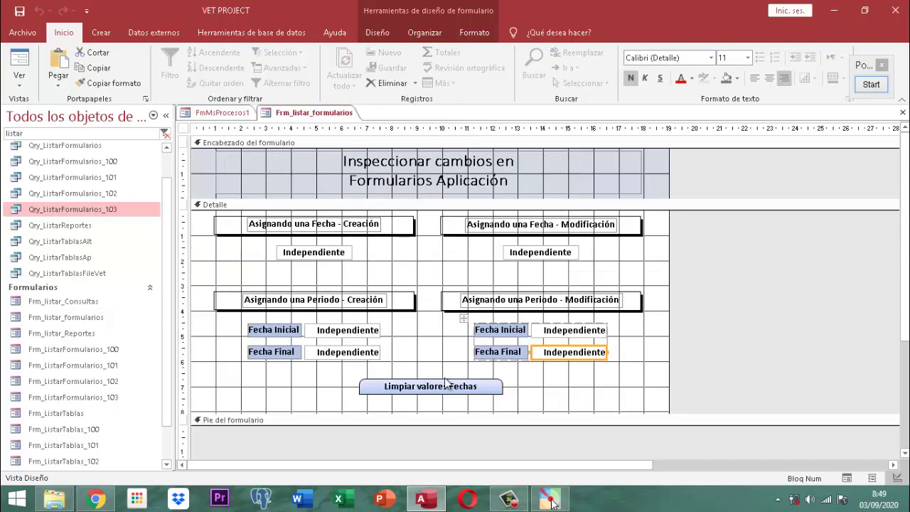
click(406, 388)
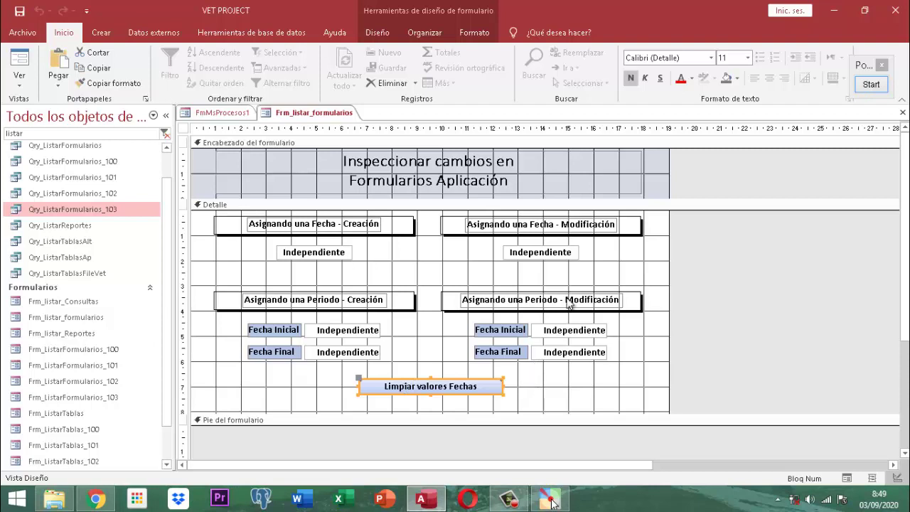
- Review the button's Comando26_Click code that clears all six date boxes, then close the editor and sheet
click(390, 32)
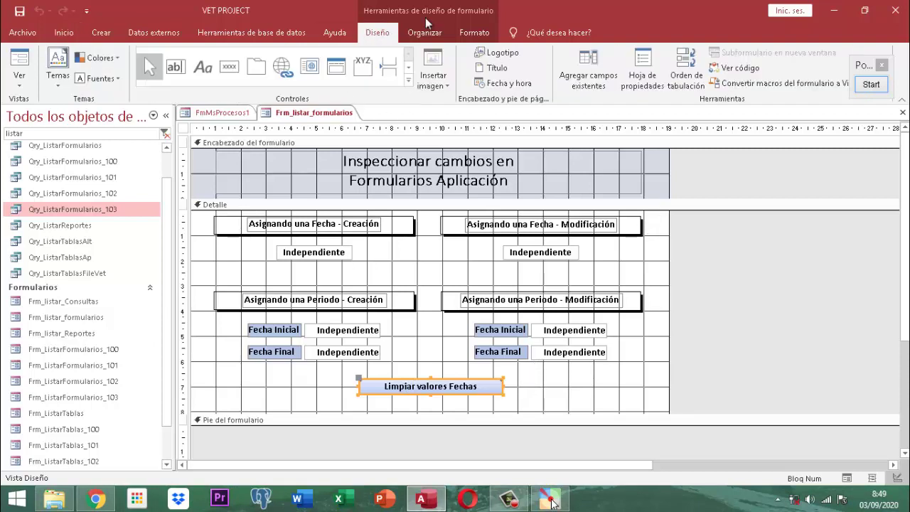
click(642, 69)
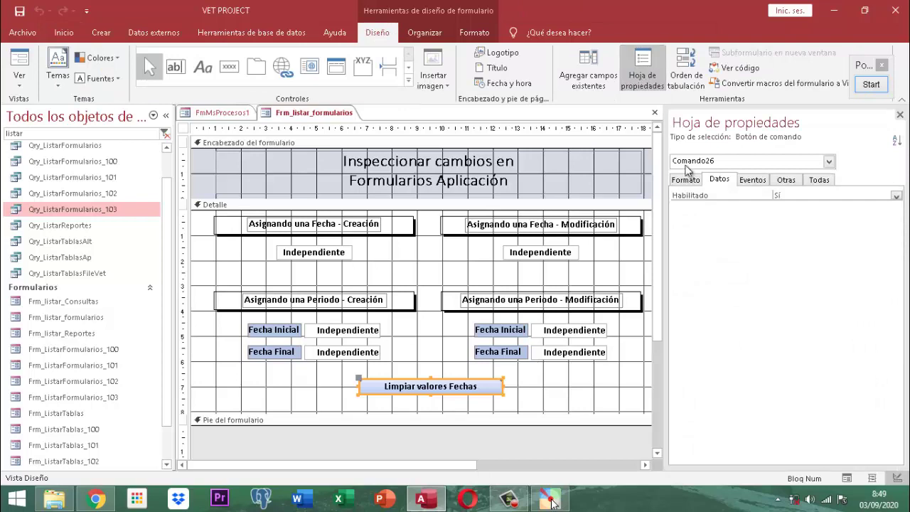
click(755, 180)
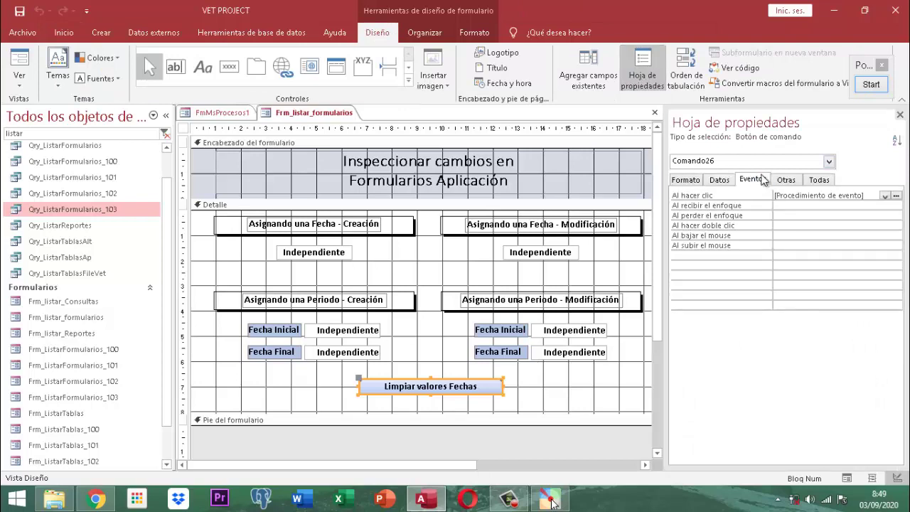
click(898, 198)
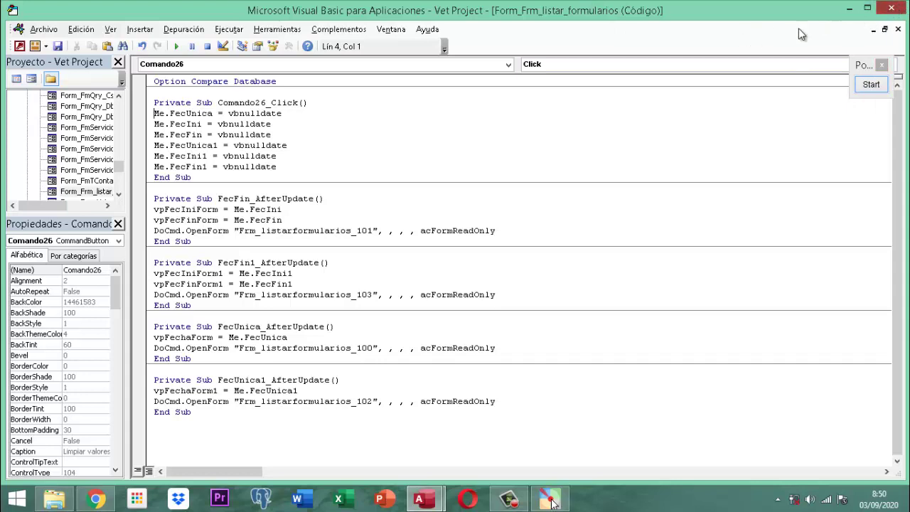
click(894, 8)
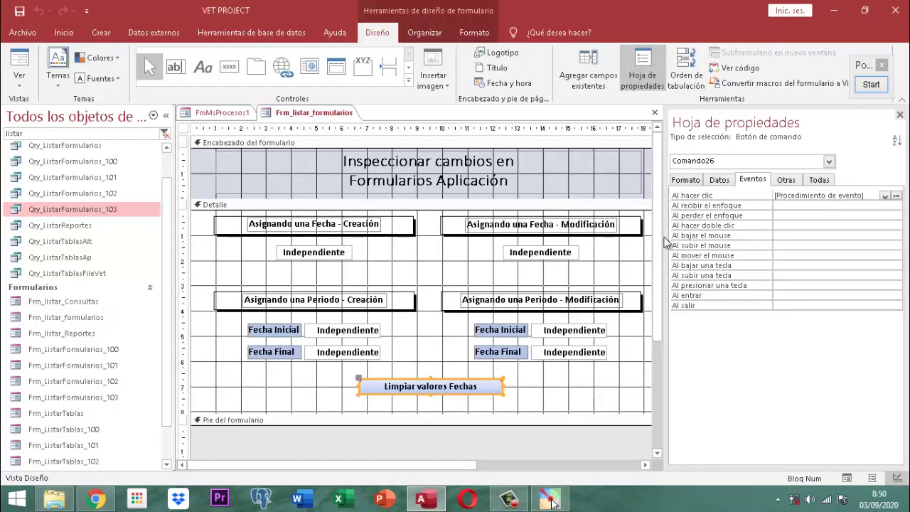
click(899, 114)
- Close Frm_listar_formularios, then save and close FmMsProcesos1 from their tab menus
right_click(333, 115)
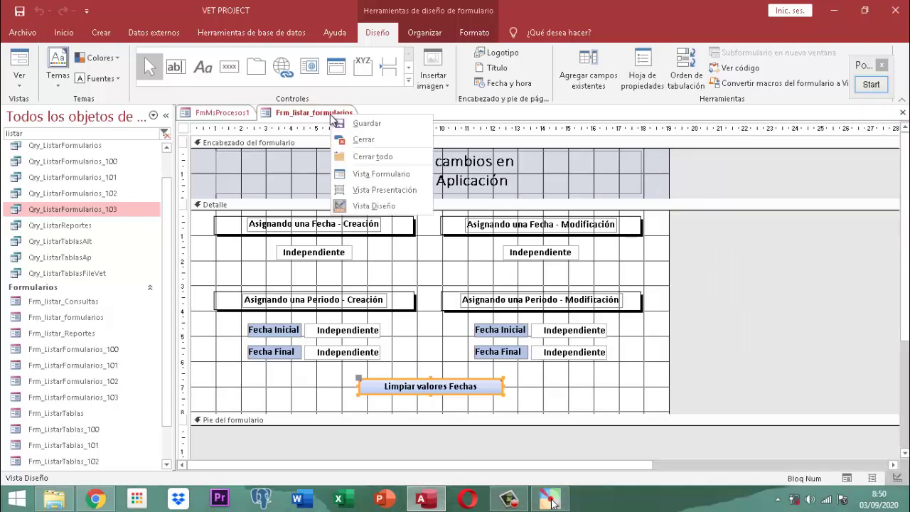
right_click(315, 113)
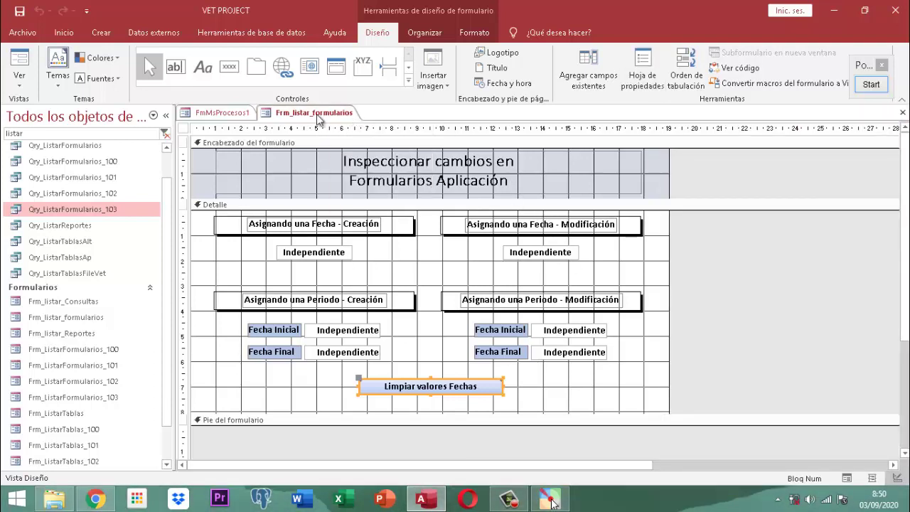
right_click(315, 113)
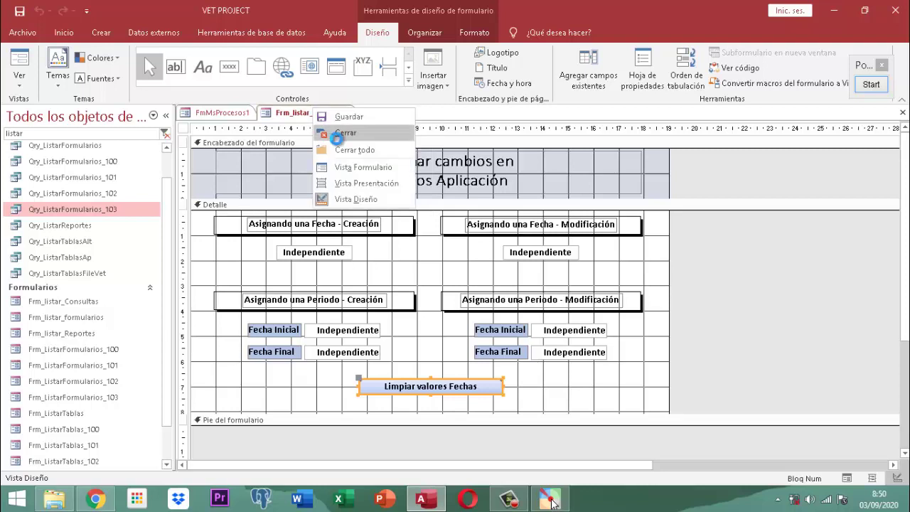
click(333, 135)
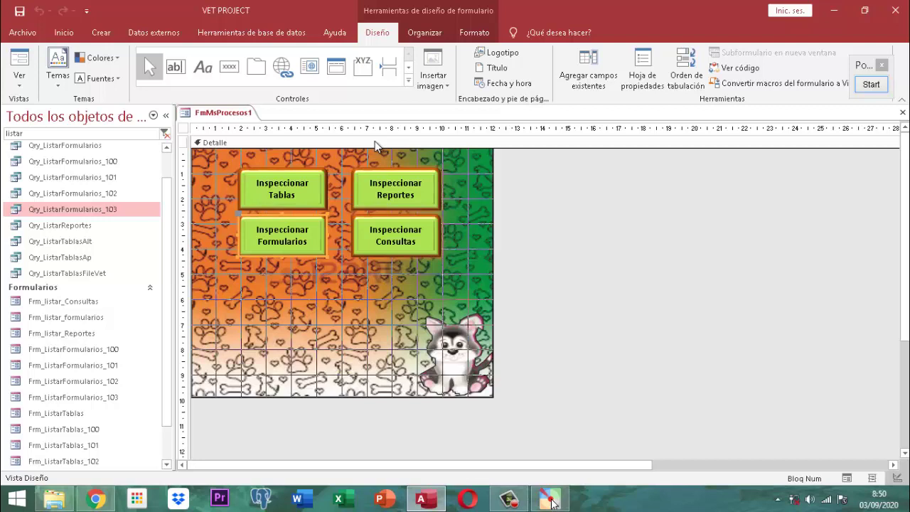
right_click(236, 112)
click(260, 118)
right_click(236, 112)
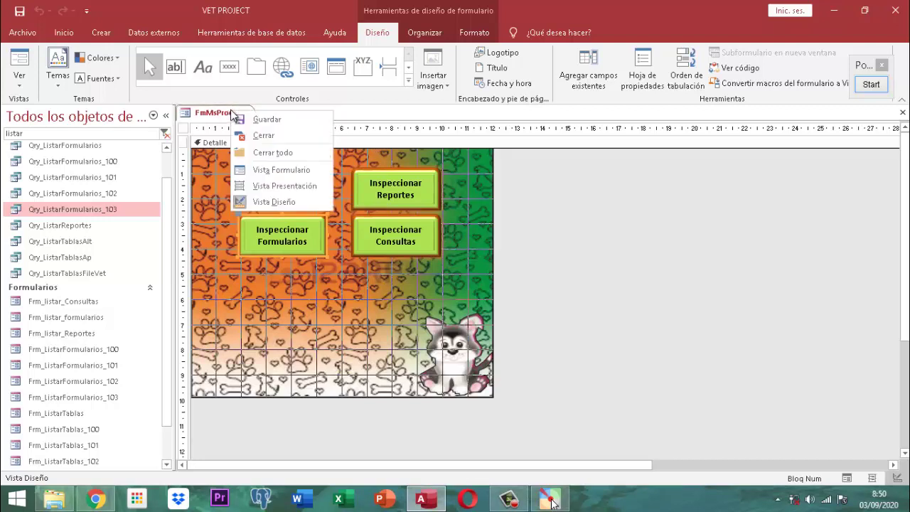
click(264, 133)
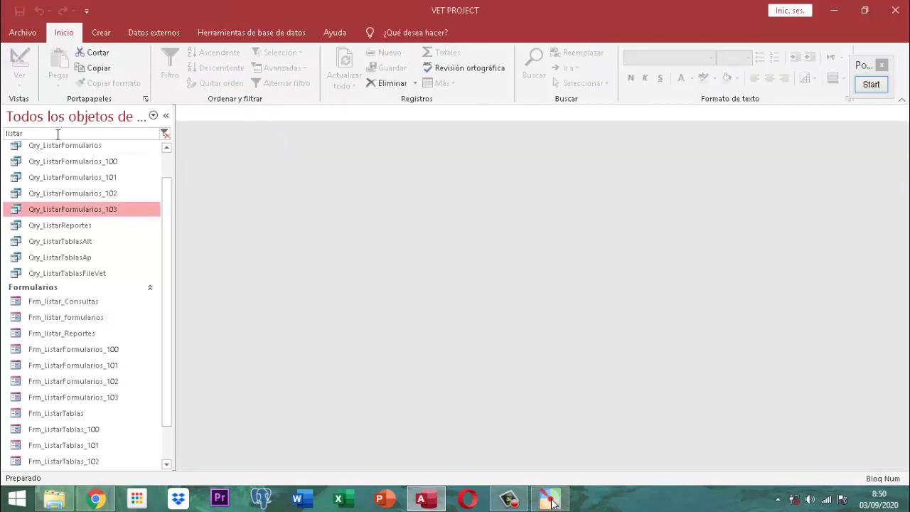
- Replace the navigation search text 'listar' with 'panel i' and select PANEL INICIAL
click(55, 133)
drag(55, 133, 2, 139)
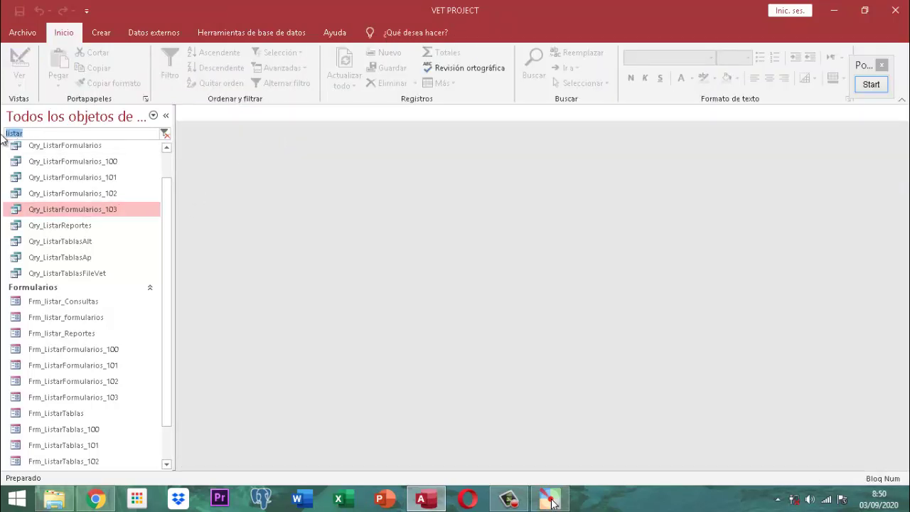
text(panel)
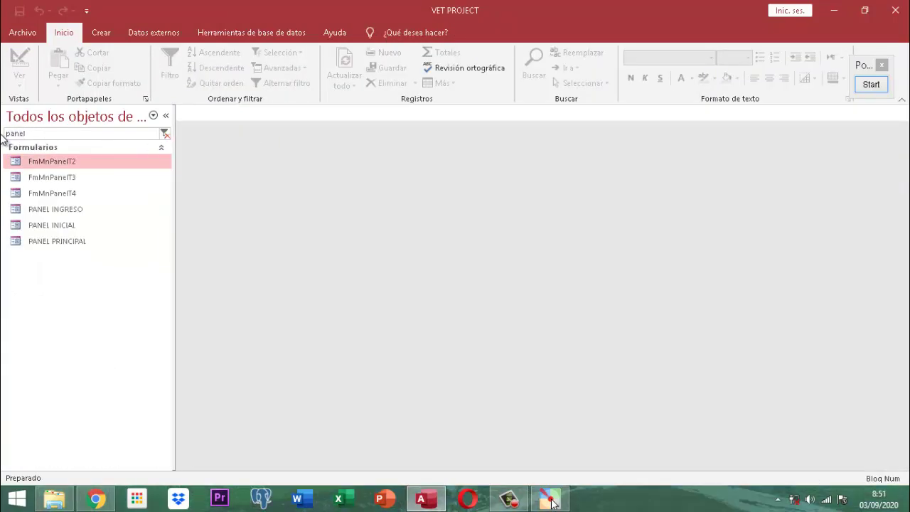
text( i)
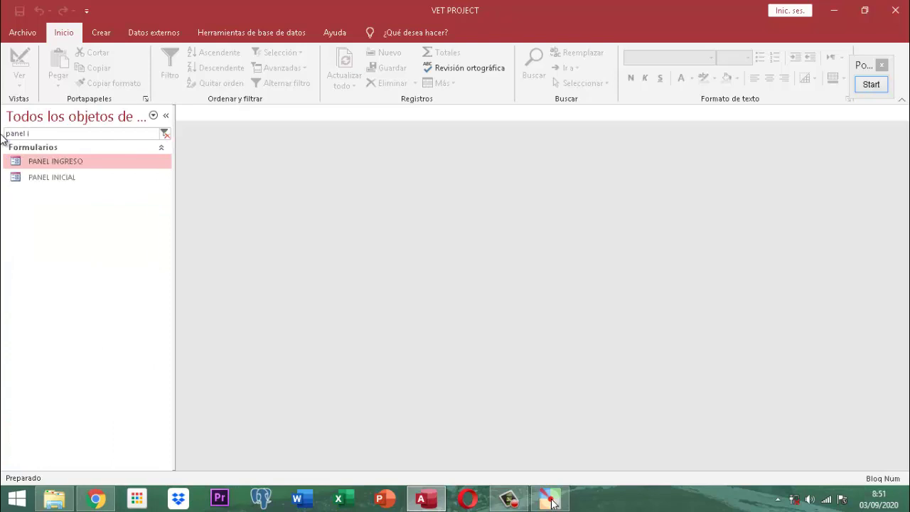
click(79, 186)
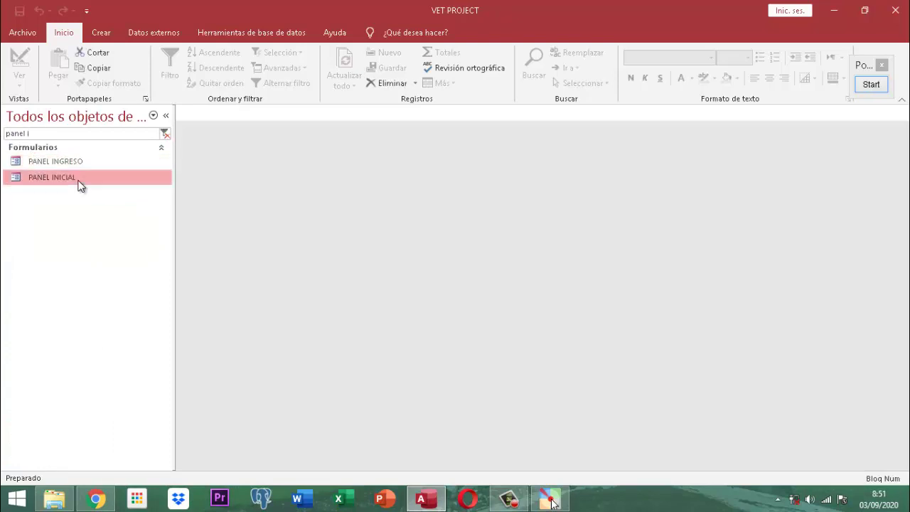
- Run PANEL INICIAL, tick 'Quiero realizar una labor', pick a user, and log in with the password
double_click(79, 186)
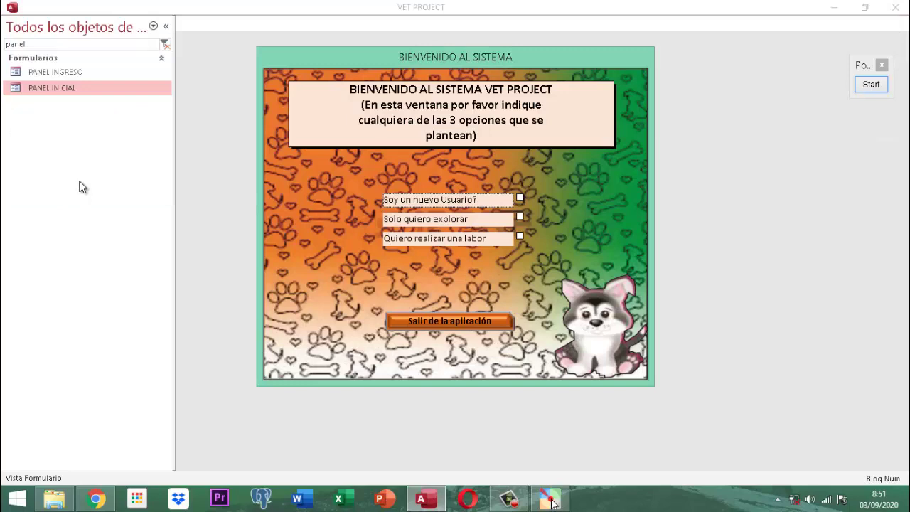
click(520, 235)
scroll(374, 215, down, 1)
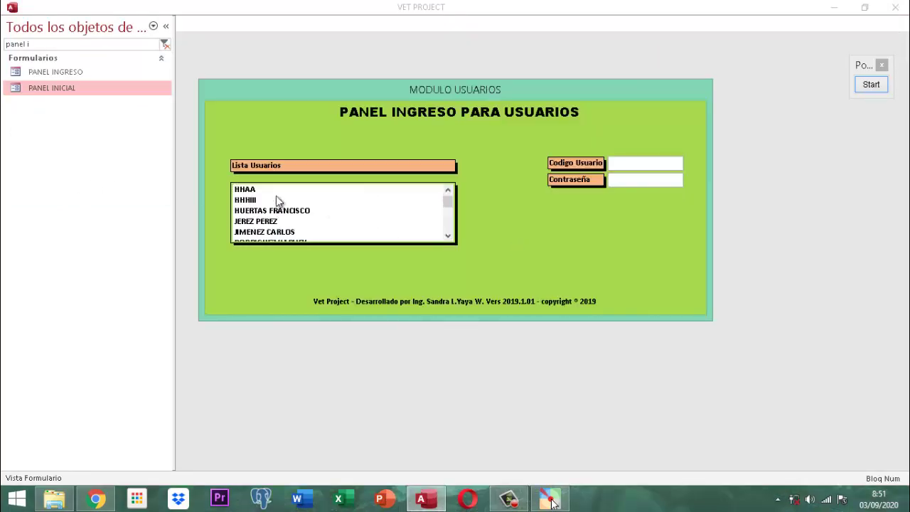
click(293, 232)
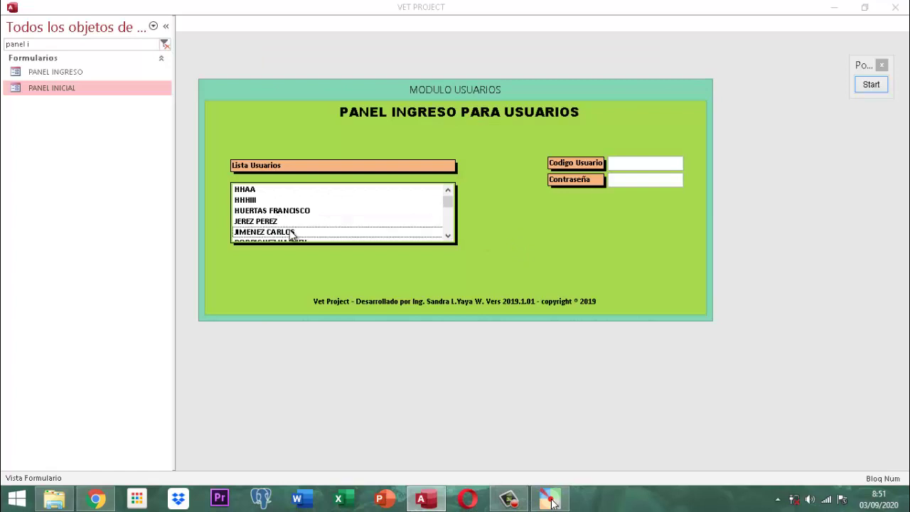
key(Tab)
text(****)
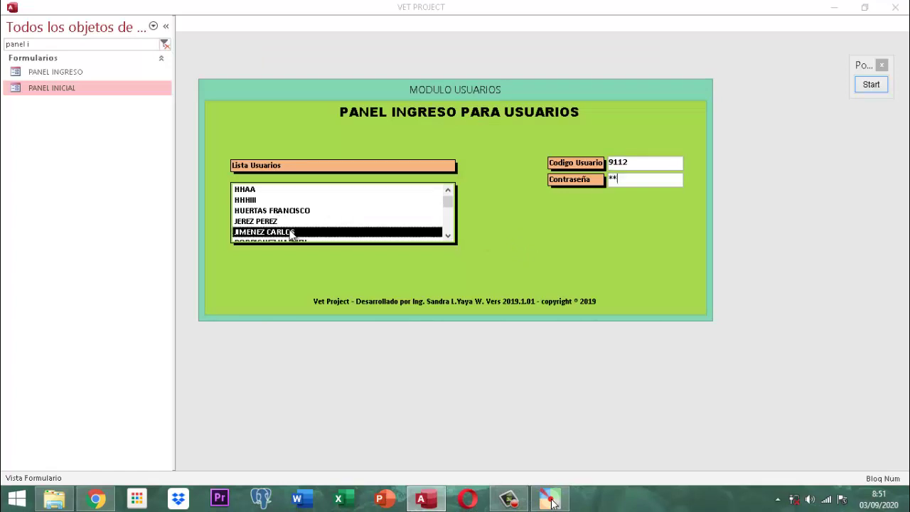
key(Return)
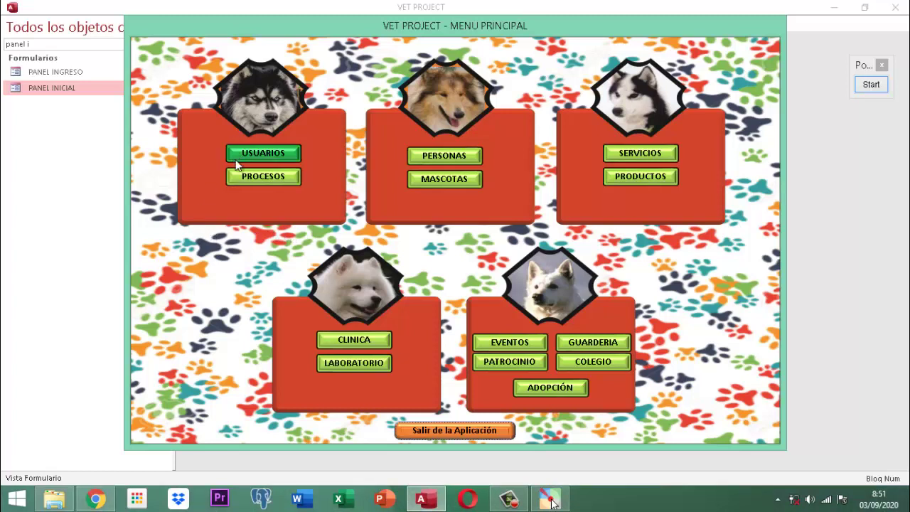
- Open PROCESOS > Listar Objetos Aplicación, collapse the navigation pane, and shift the main menu left
click(264, 176)
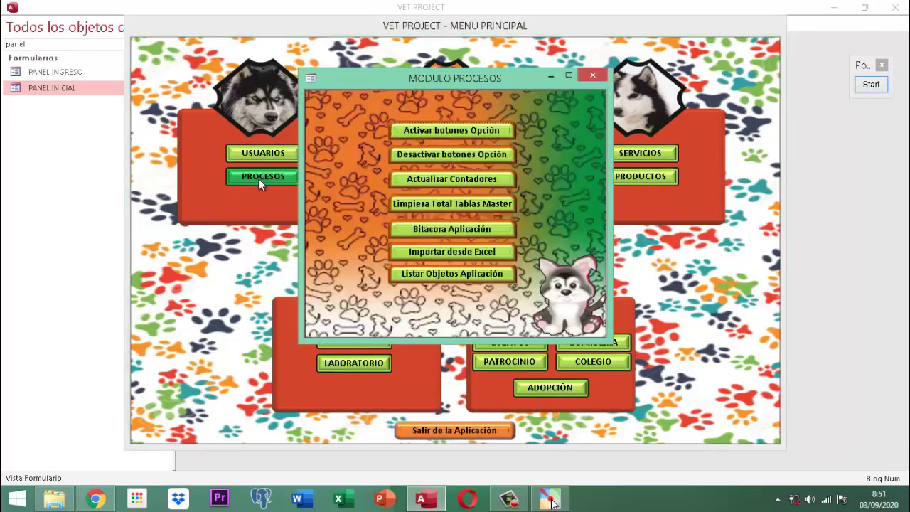
click(423, 275)
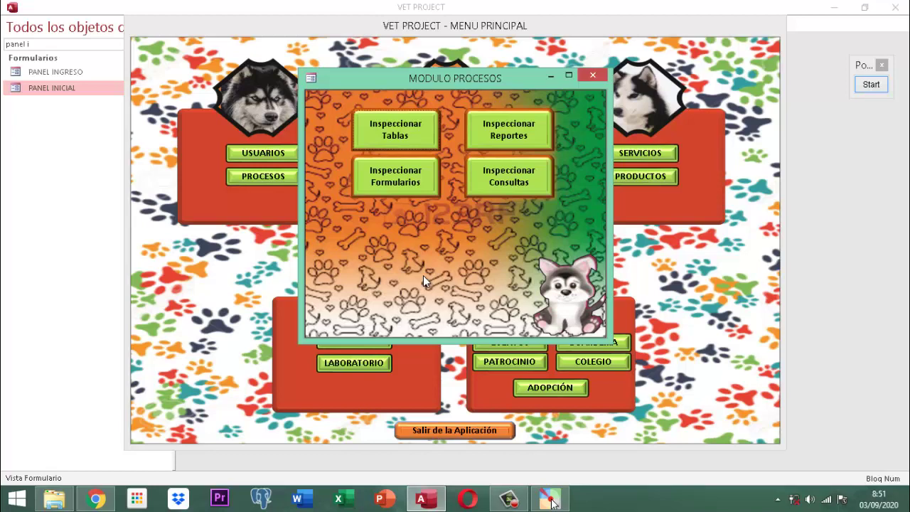
click(91, 29)
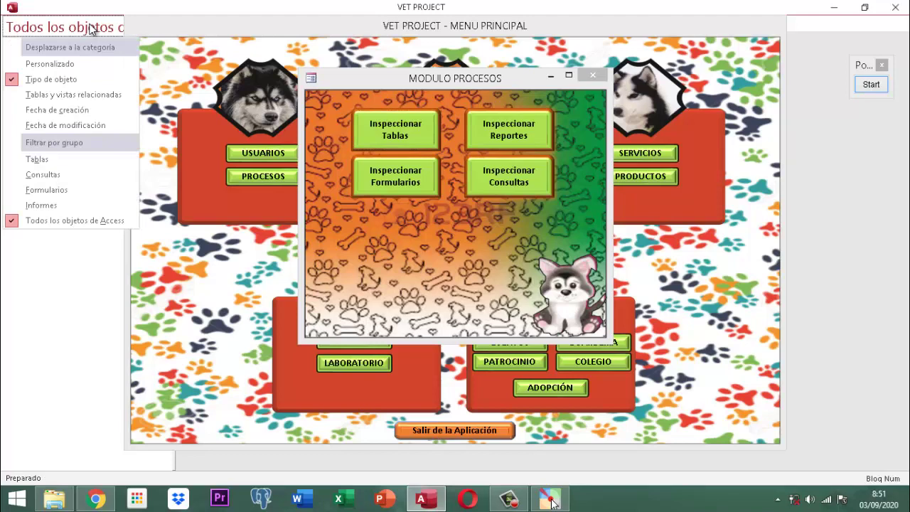
click(91, 28)
click(215, 24)
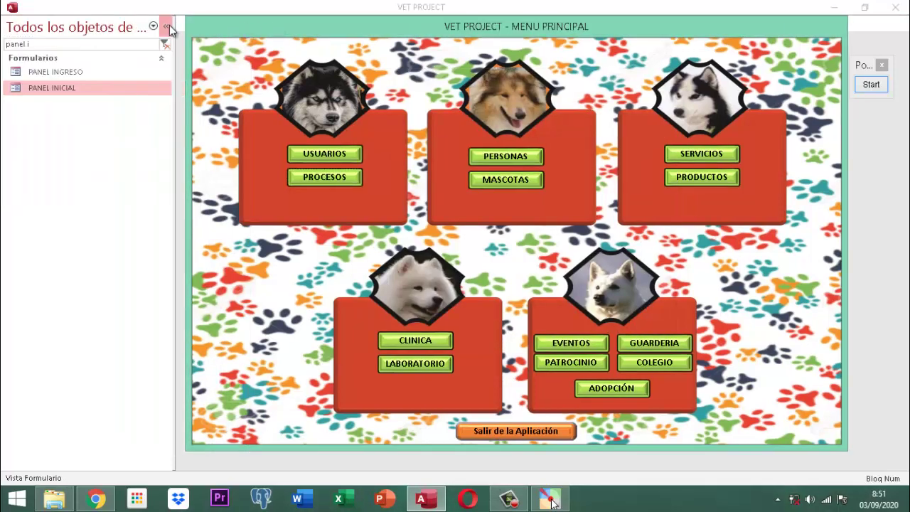
click(167, 27)
drag(314, 28, 240, 28)
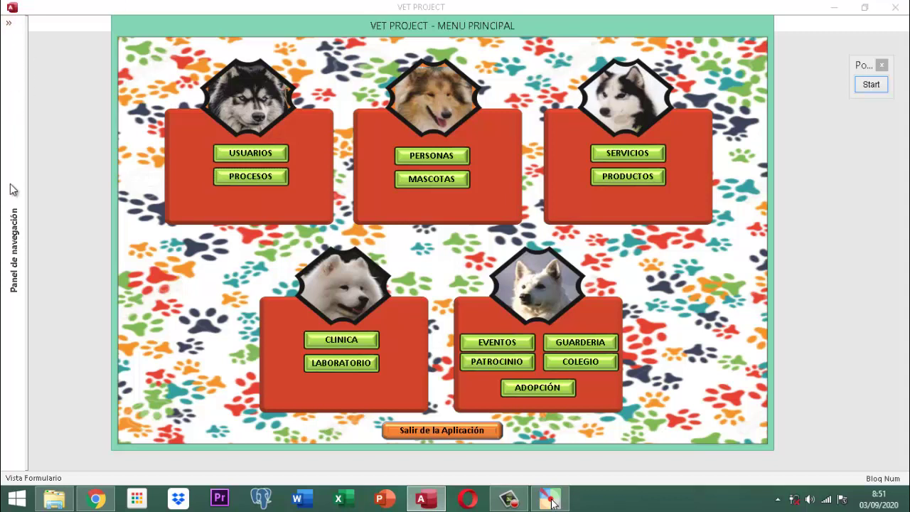
click(884, 65)
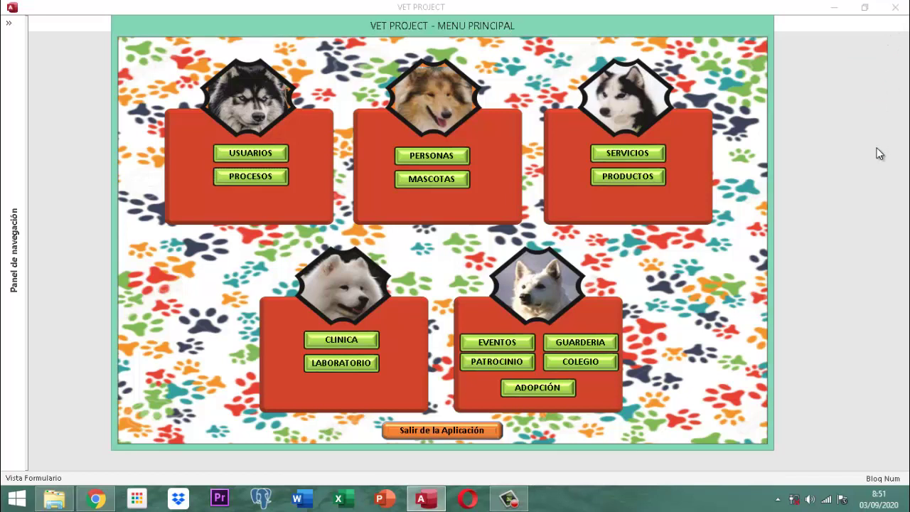
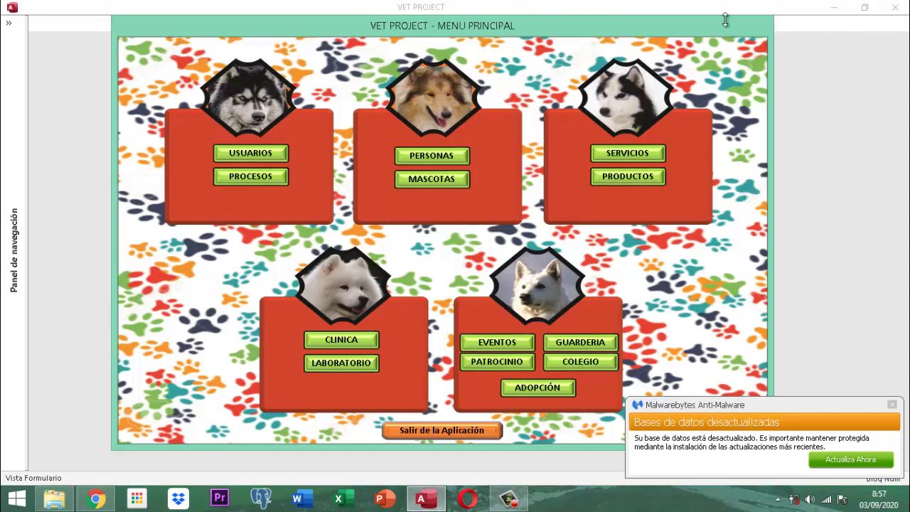
- Open Inspeccionar Formularios and search creation date 02/09/2020, which lists no forms
click(238, 179)
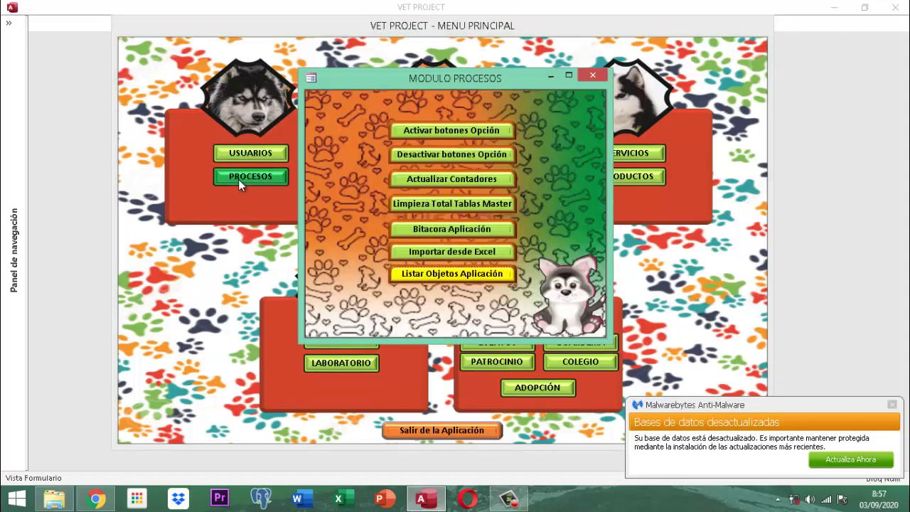
click(447, 273)
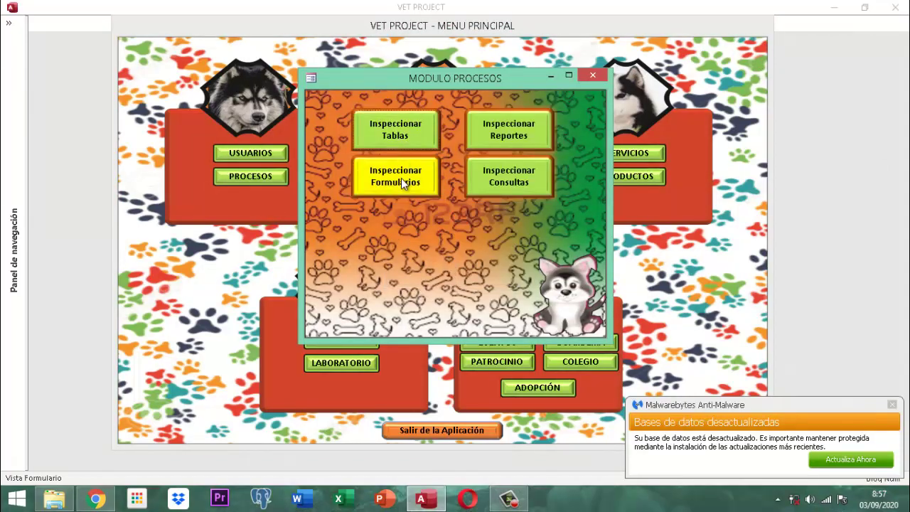
click(401, 179)
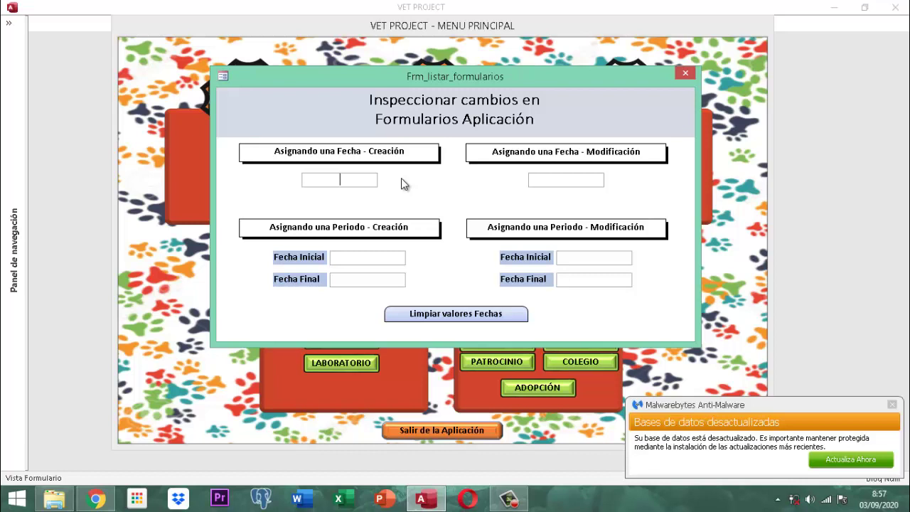
text(02/0)
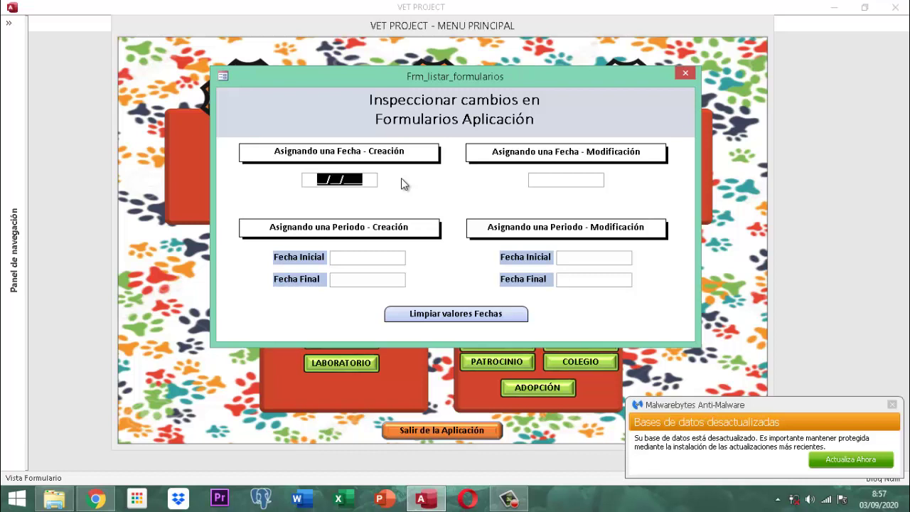
text(9/2020)
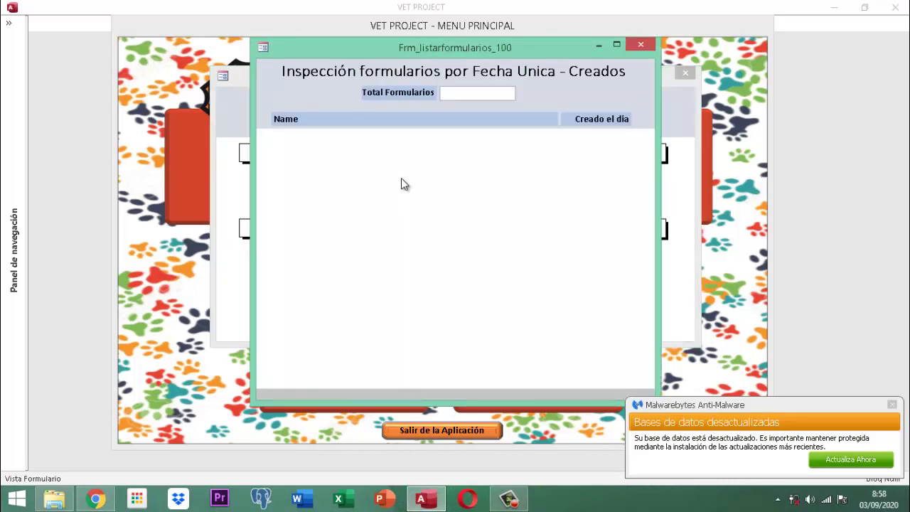
click(641, 44)
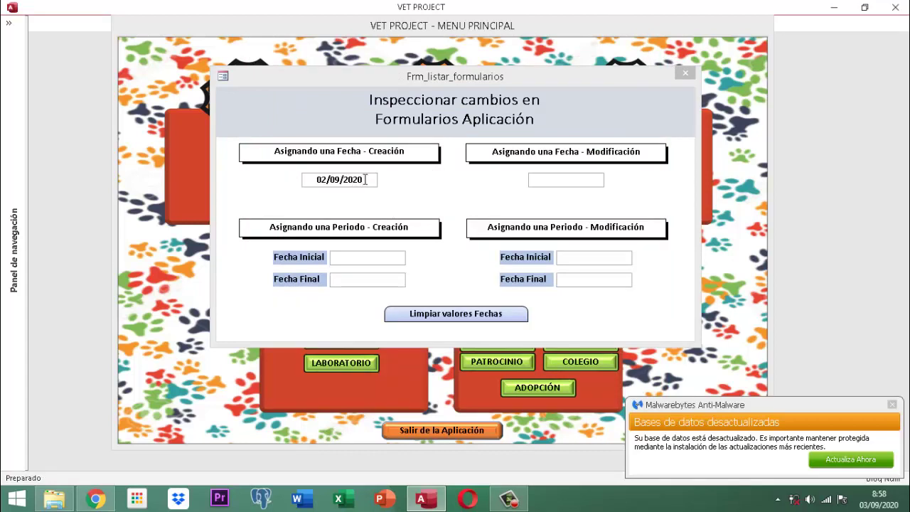
- Replace the creation date with 03/09/2020 and review its 12 forms
drag(365, 179, 312, 179)
text(0_/__/____)
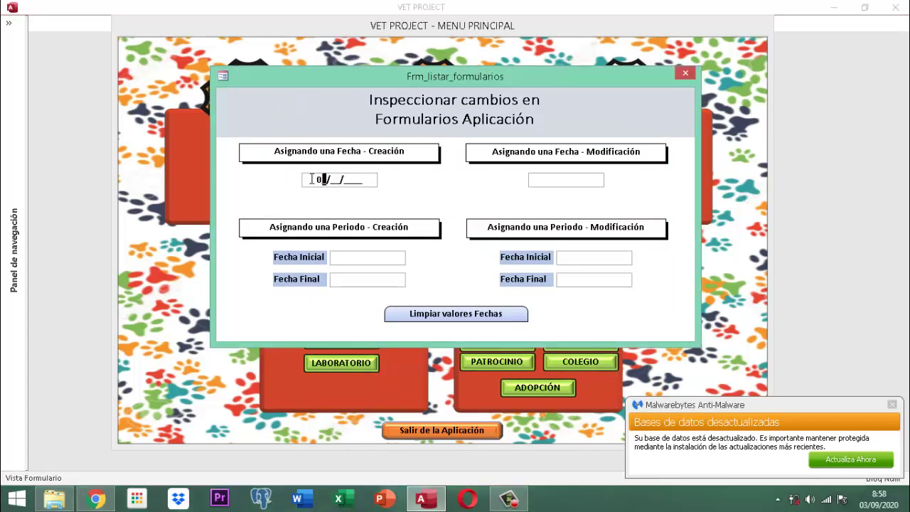
text(3/09/2020)
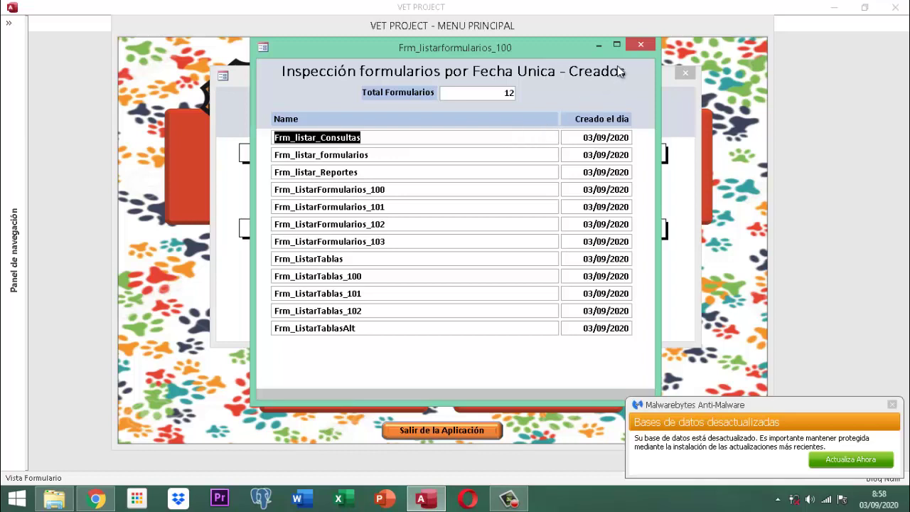
click(640, 45)
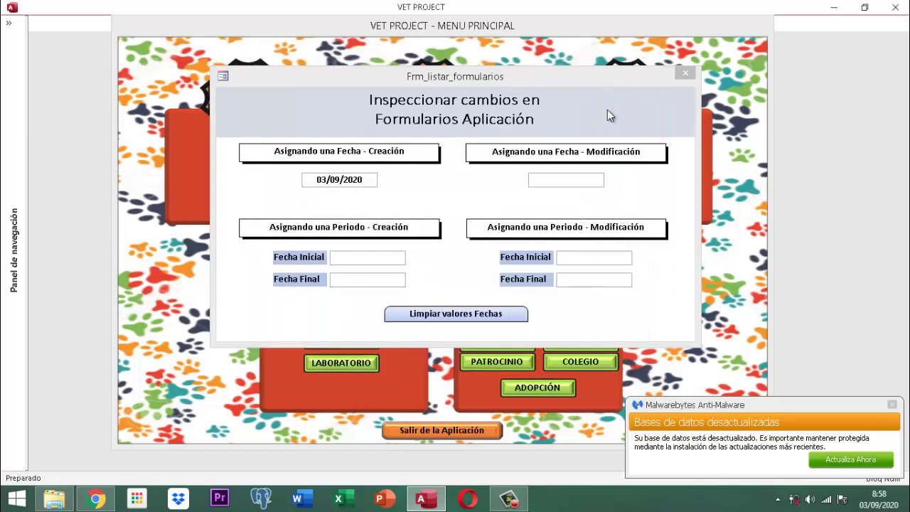
- Filter creation dates 01/01/2016 to 31/12/2017 and scroll through the 18 listed forms
click(437, 314)
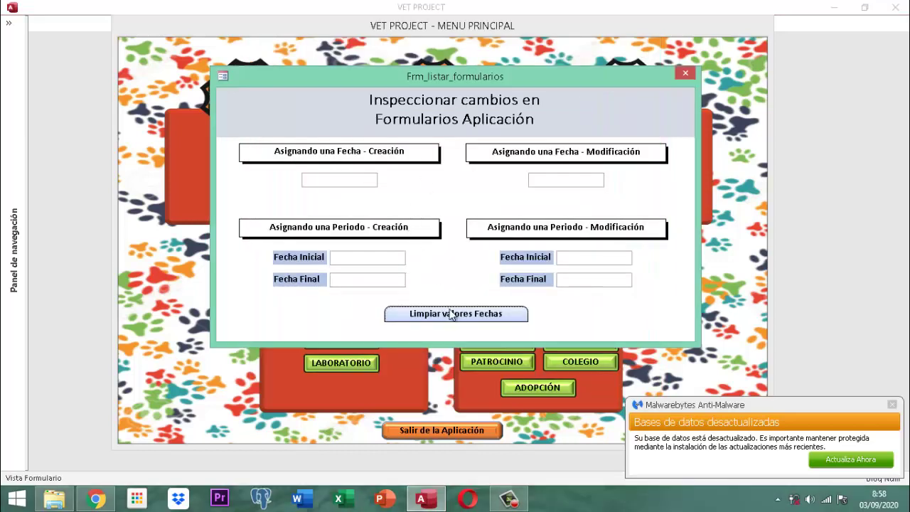
click(342, 259)
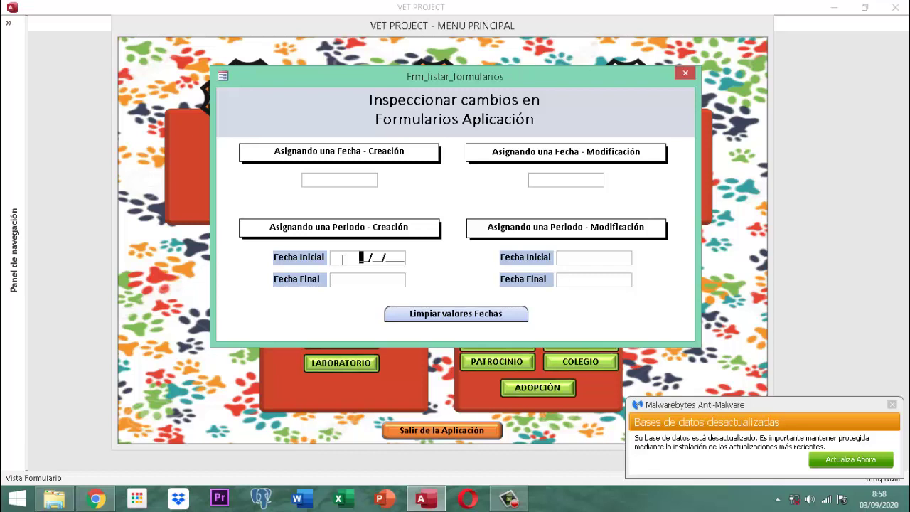
text(01/01/2016)
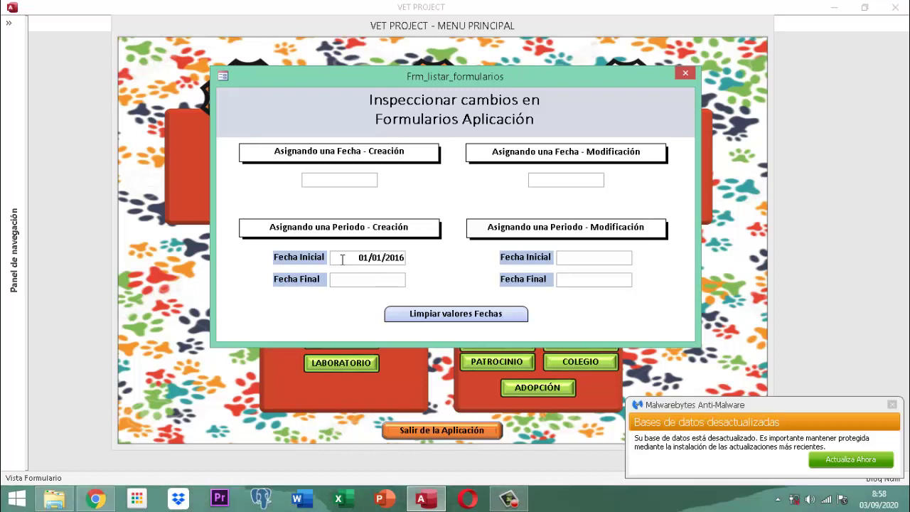
key(Tab)
text(31122)
text(01)
text(7)
key(Tab)
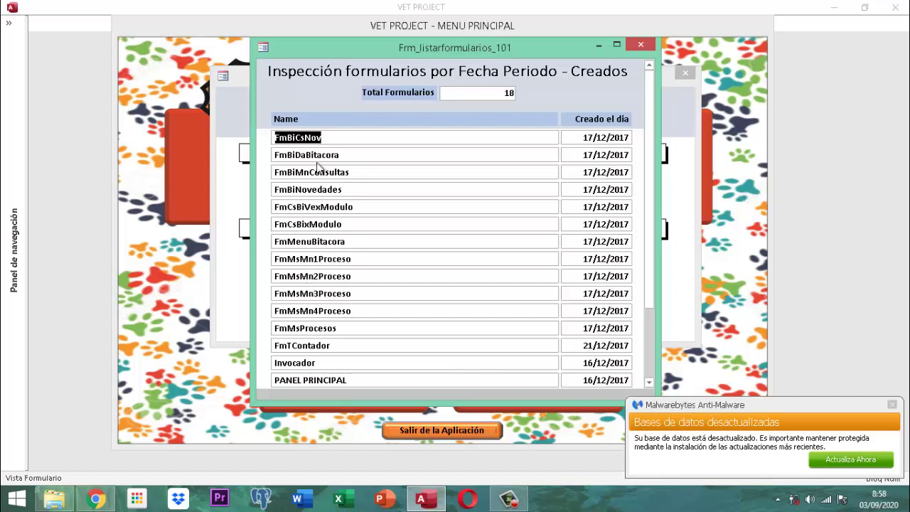
scroll(344, 227, down, 1)
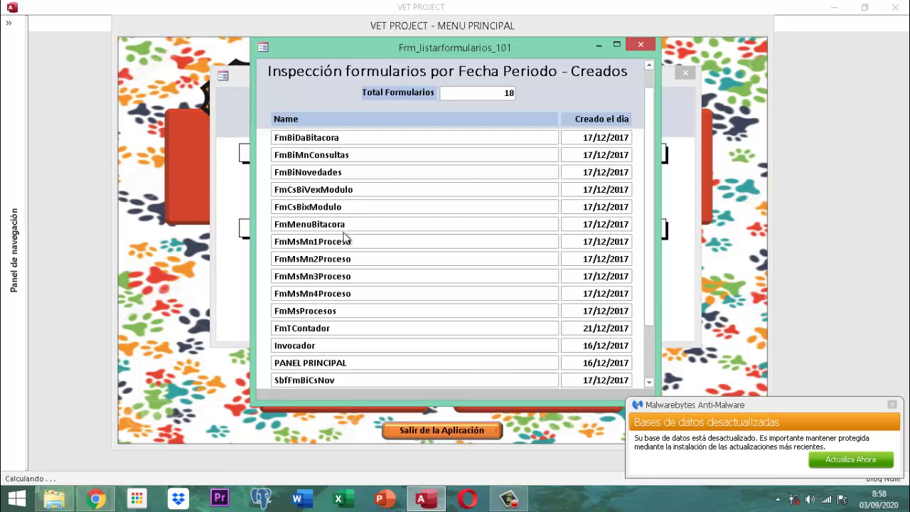
scroll(344, 236, down, 3)
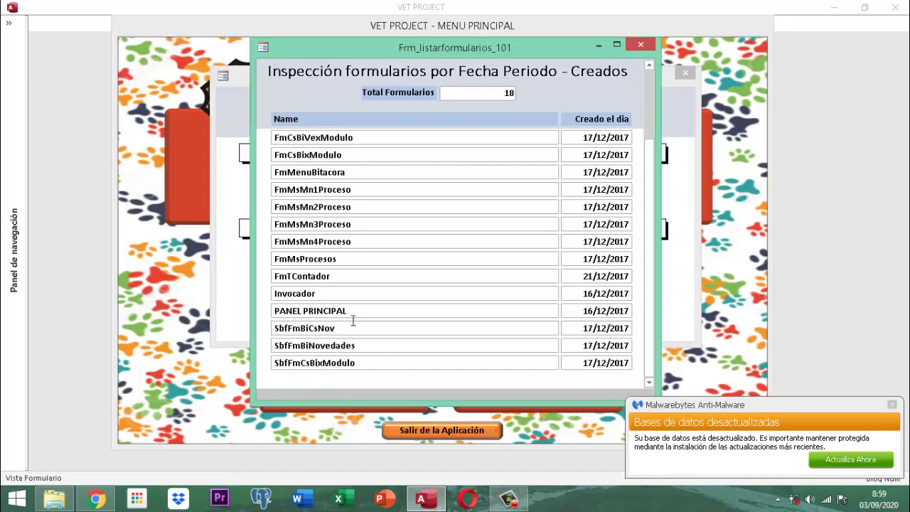
scroll(346, 355, up, 4)
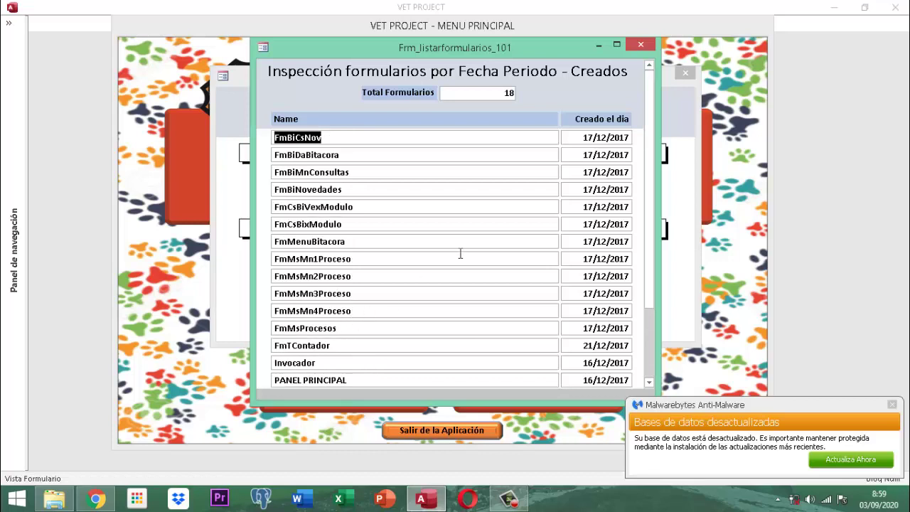
scroll(458, 178, down, 2)
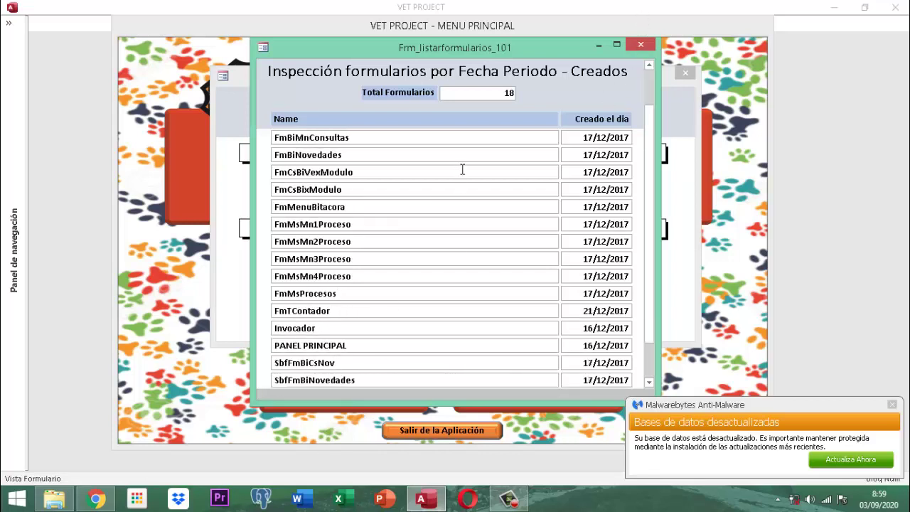
scroll(578, 156, down, 2)
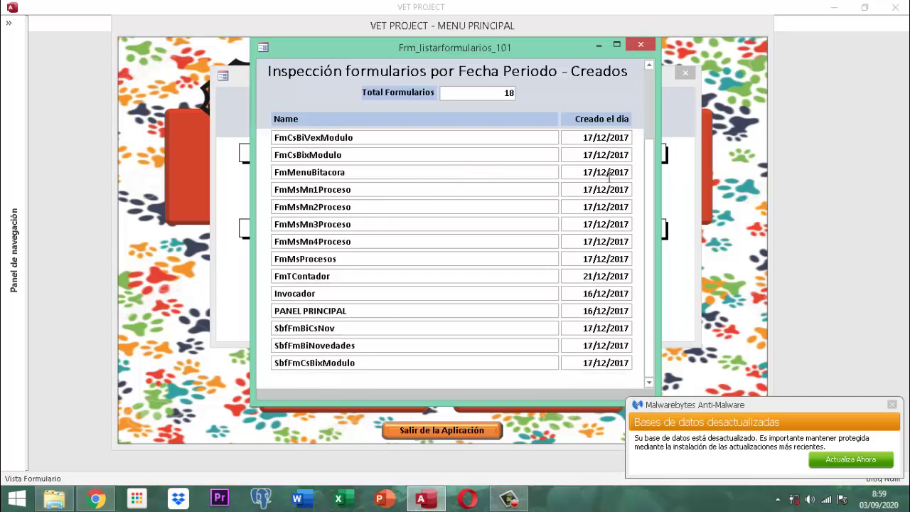
- Replace the creation period with 01/01/2018 to 31/12/2018
click(641, 45)
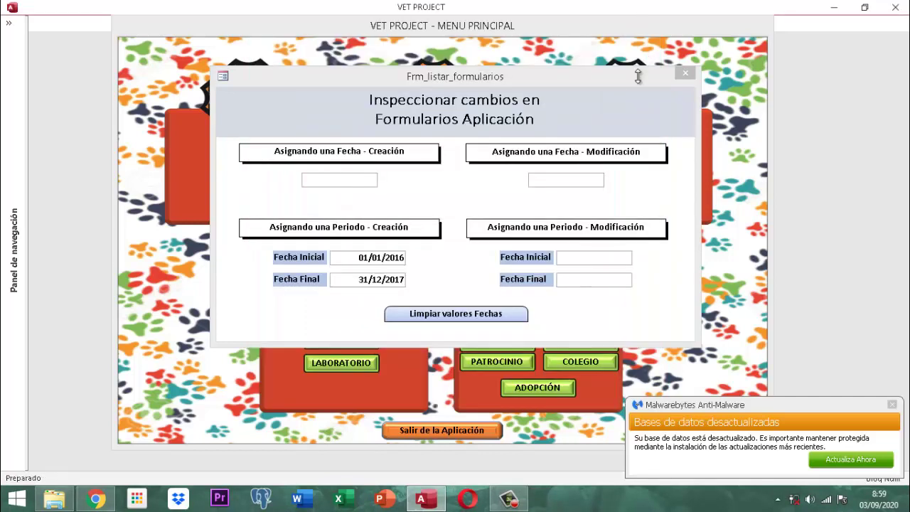
click(462, 317)
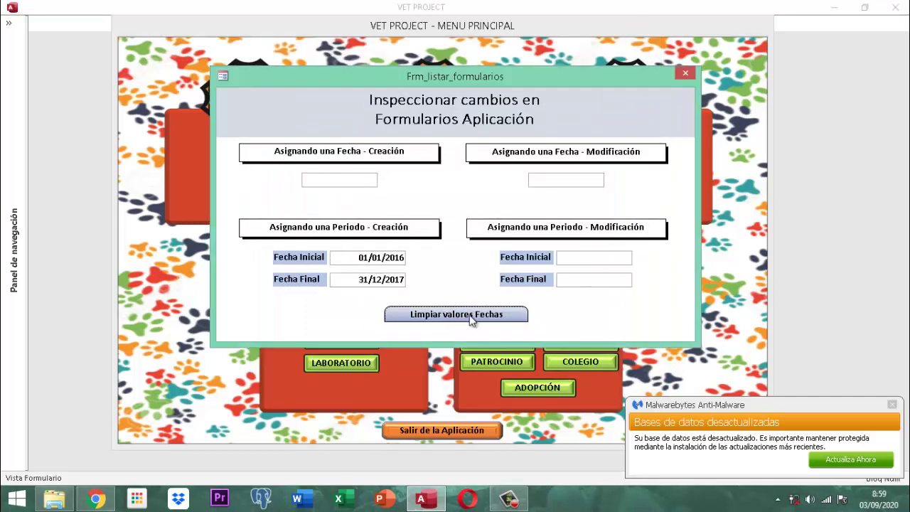
click(363, 258)
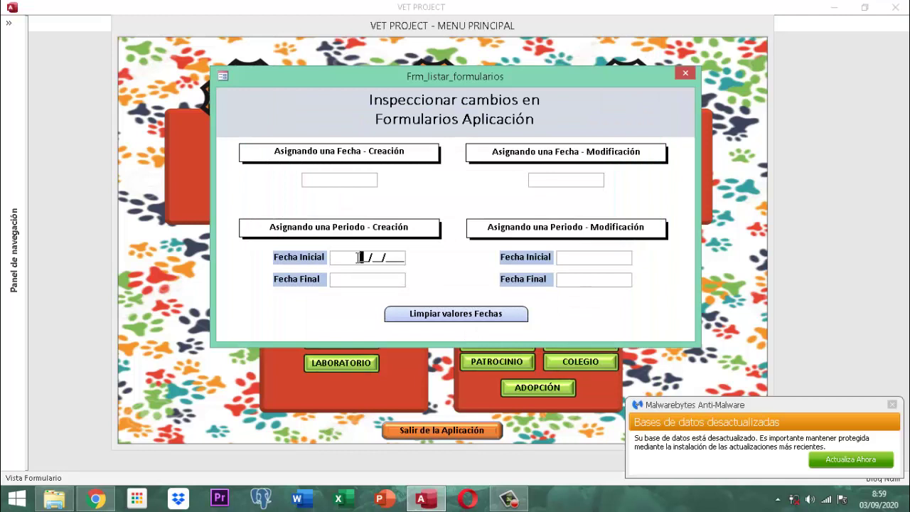
text(01/01/2018)
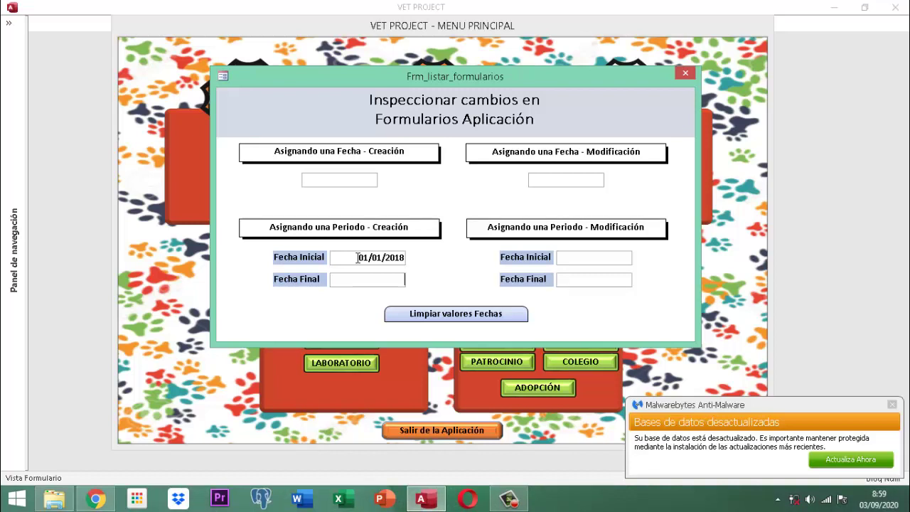
key(Tab)
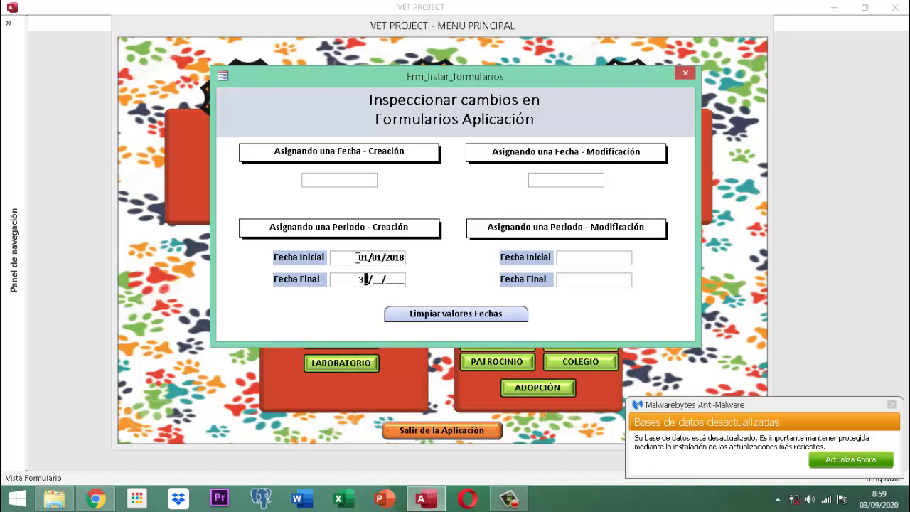
text(31)
text(12)
text(2018)
key(Return)
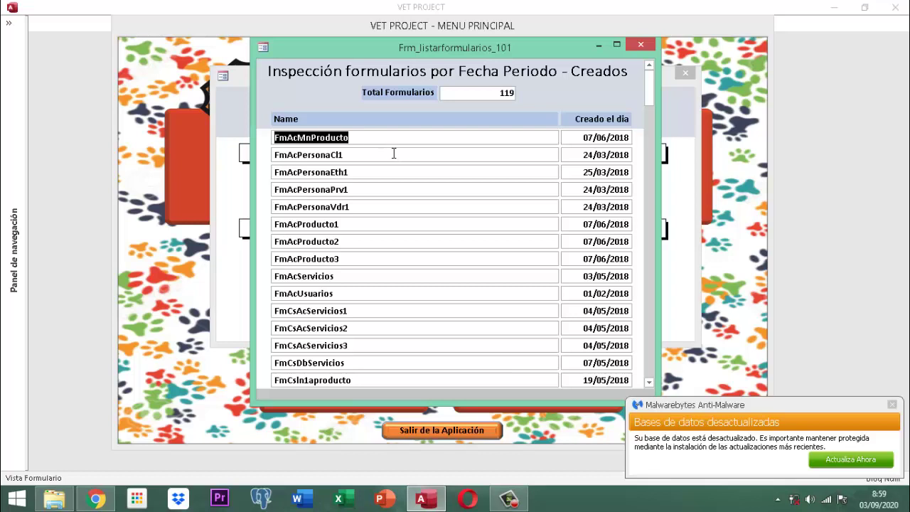
- Scroll through the 119 forms created in 2018
scroll(389, 171, down, 1)
scroll(389, 170, down, 7)
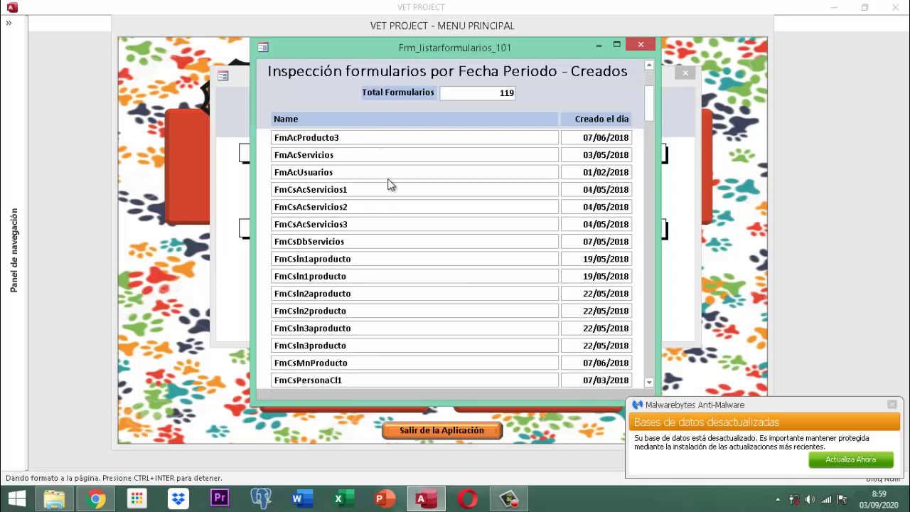
scroll(389, 185, down, 10)
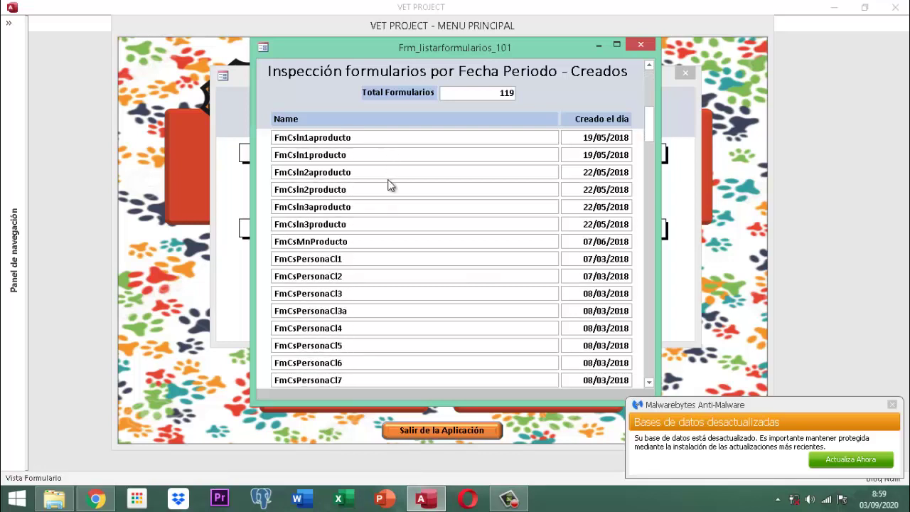
scroll(389, 184, down, 13)
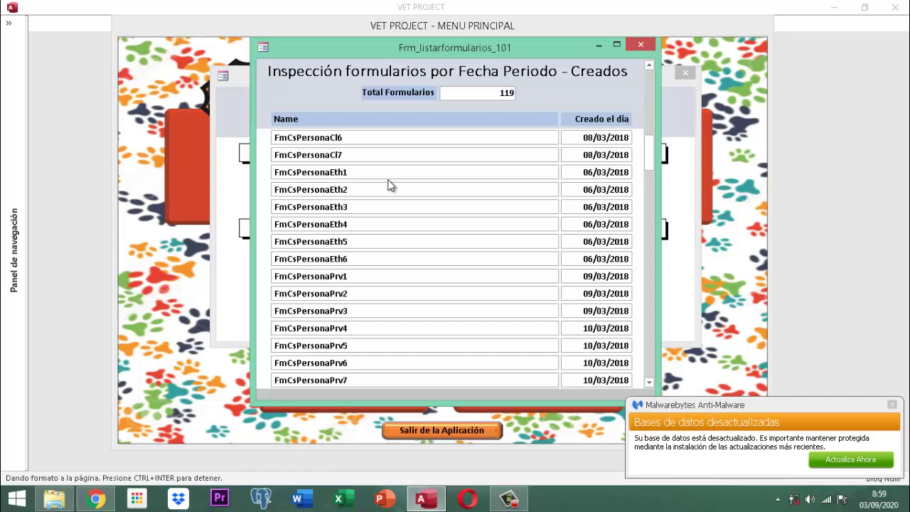
scroll(389, 185, down, 16)
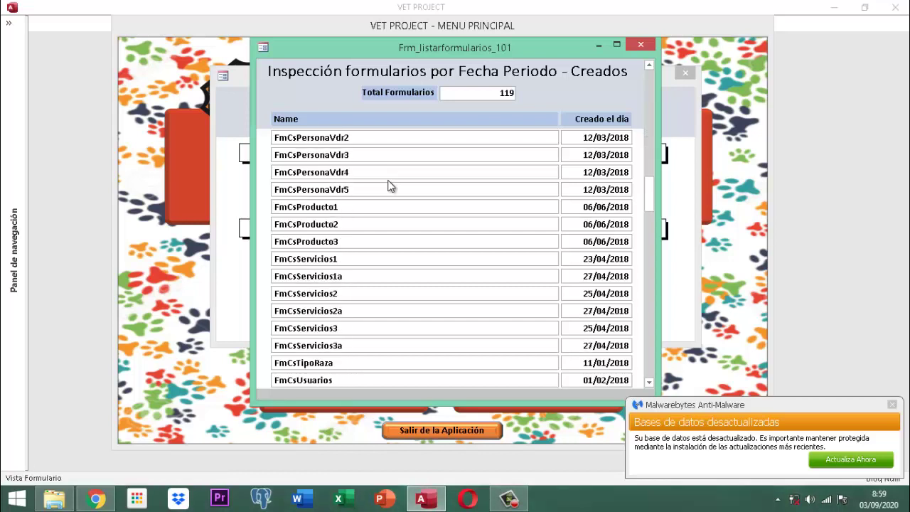
scroll(389, 186, down, 9)
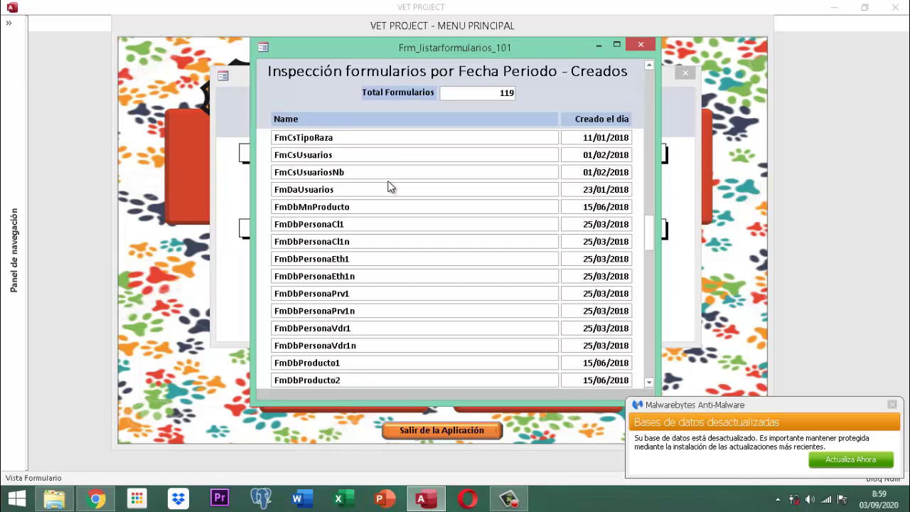
scroll(389, 186, down, 9)
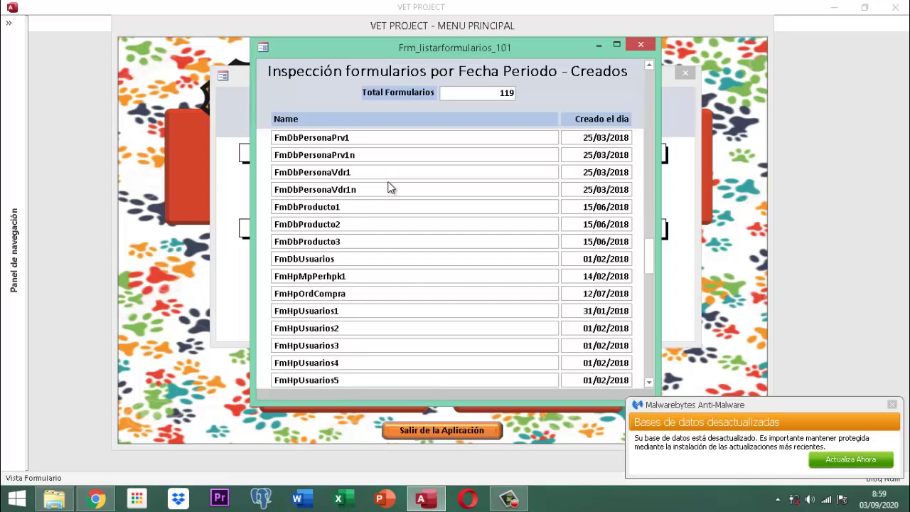
scroll(389, 186, down, 12)
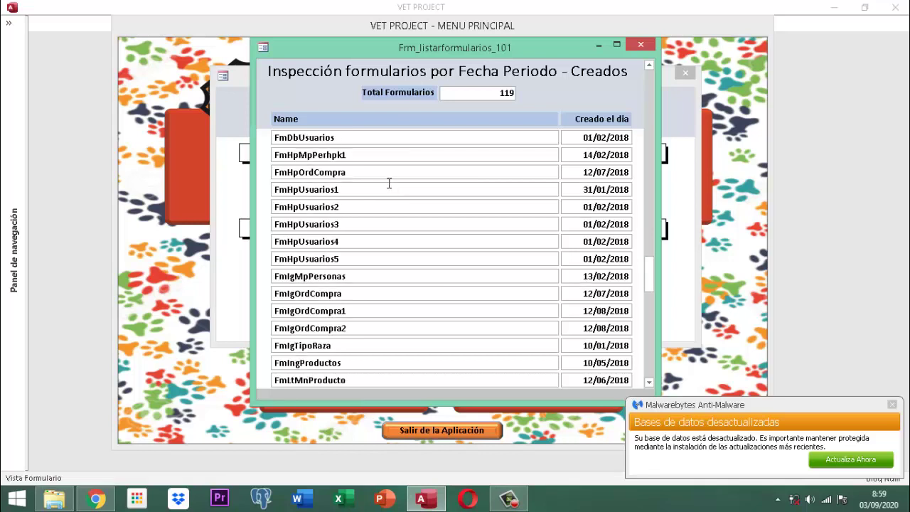
scroll(389, 186, down, 8)
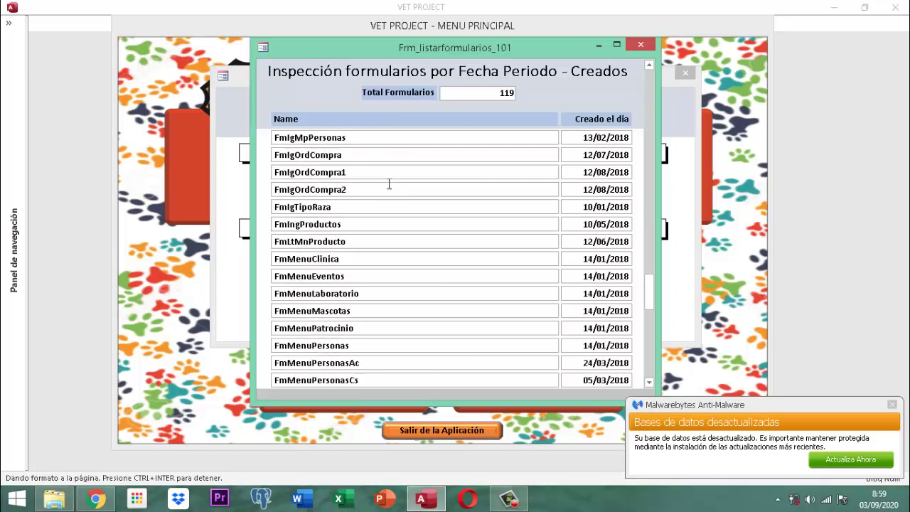
scroll(389, 186, down, 9)
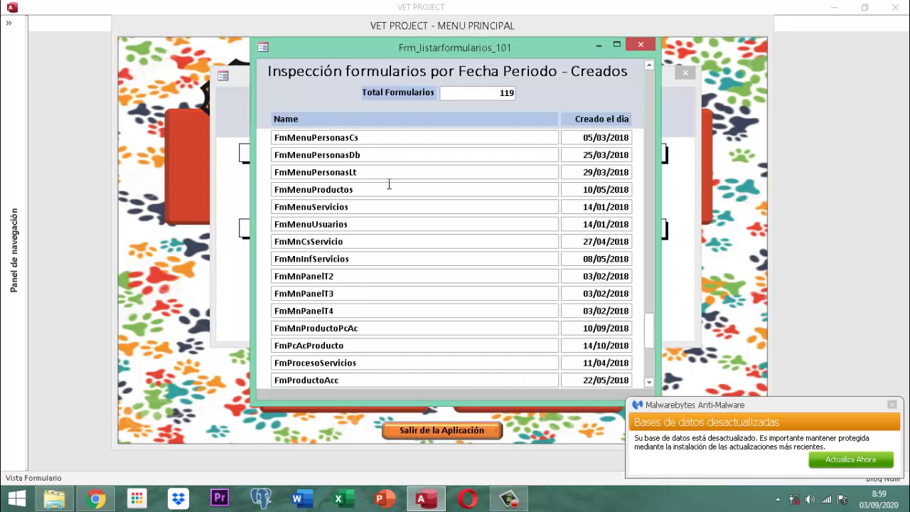
scroll(389, 185, down, 2)
scroll(389, 185, down, 3)
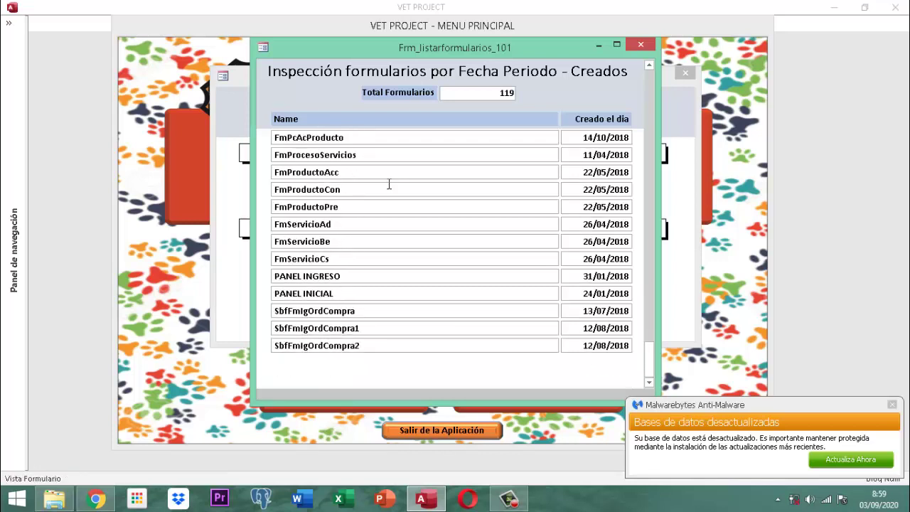
scroll(389, 185, up, 9)
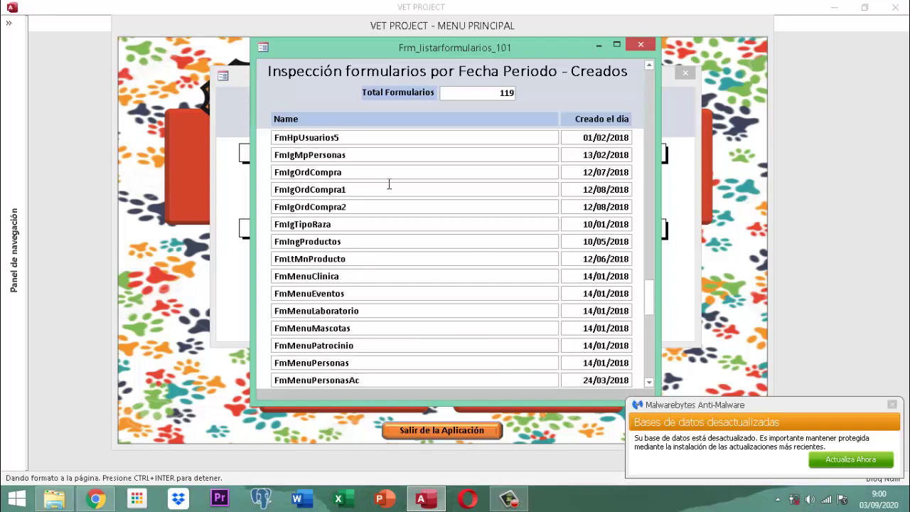
scroll(389, 185, up, 12)
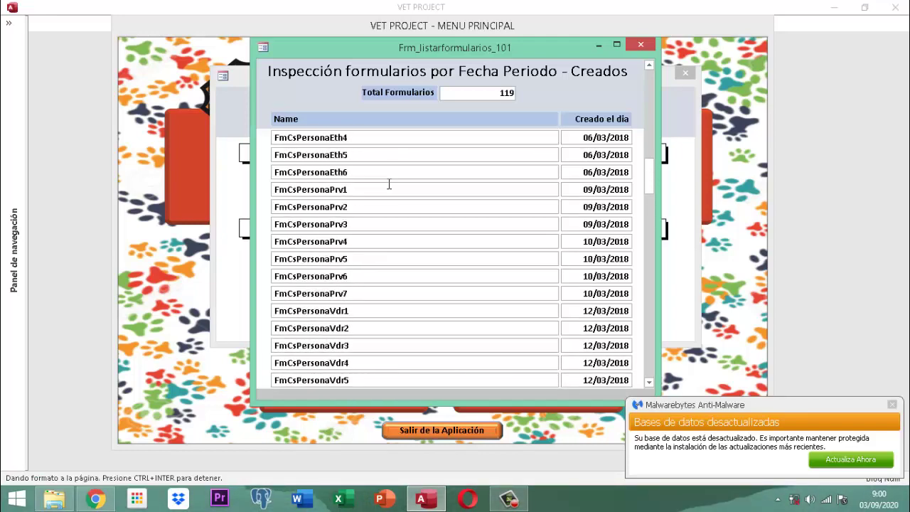
scroll(389, 185, up, 9)
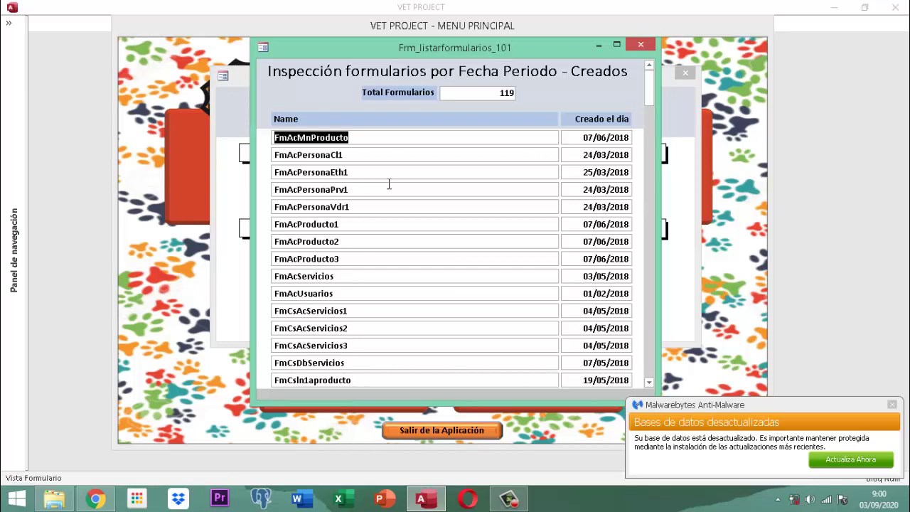
- Set creation period 01/01/2019 to 31/12/2019 and scroll the 31 resulting forms
click(642, 42)
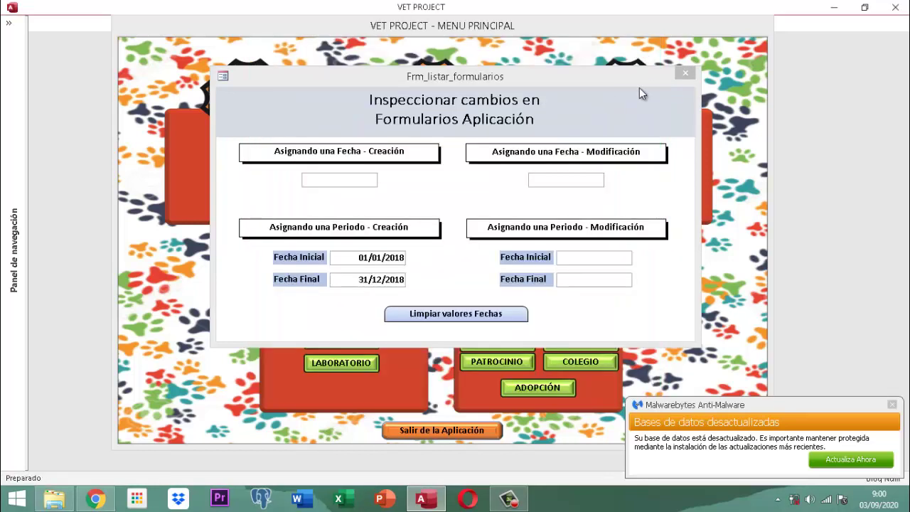
click(493, 314)
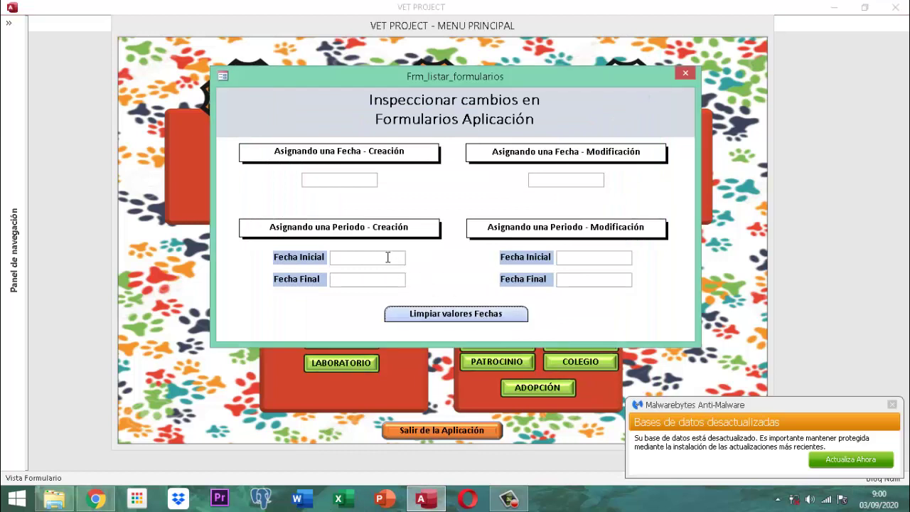
click(363, 258)
text(01/01/2019)
key(Tab)
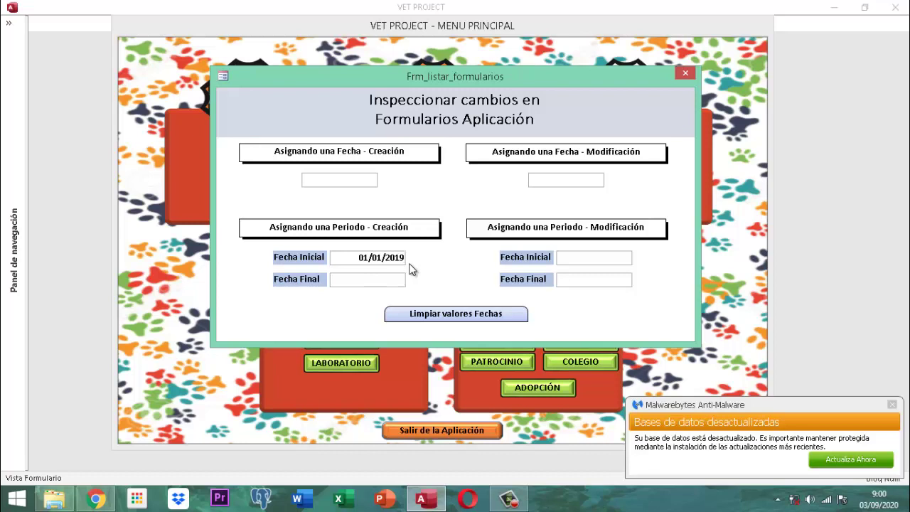
text(31122019)
key(Return)
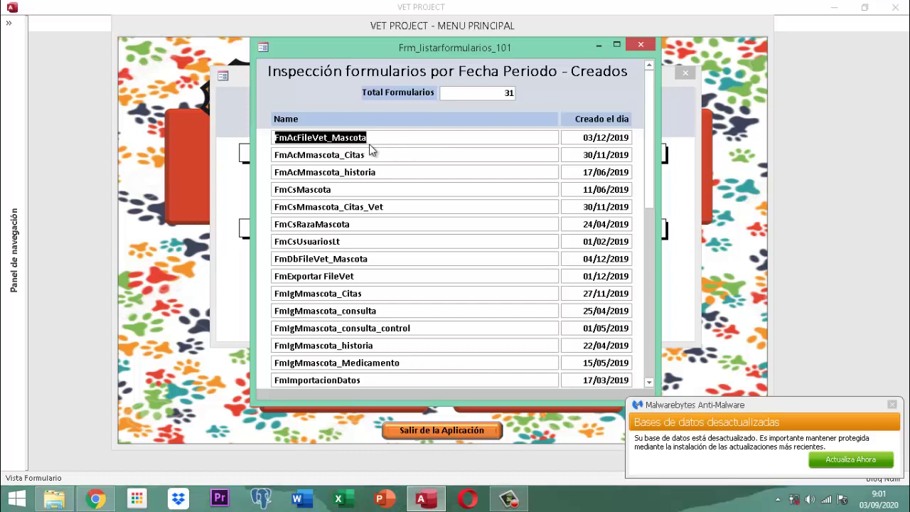
scroll(369, 144, down, 5)
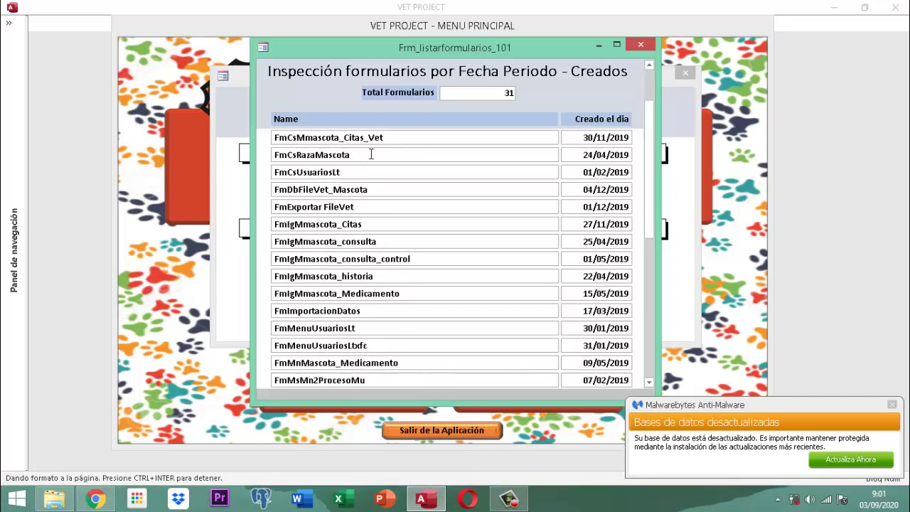
scroll(371, 156, down, 3)
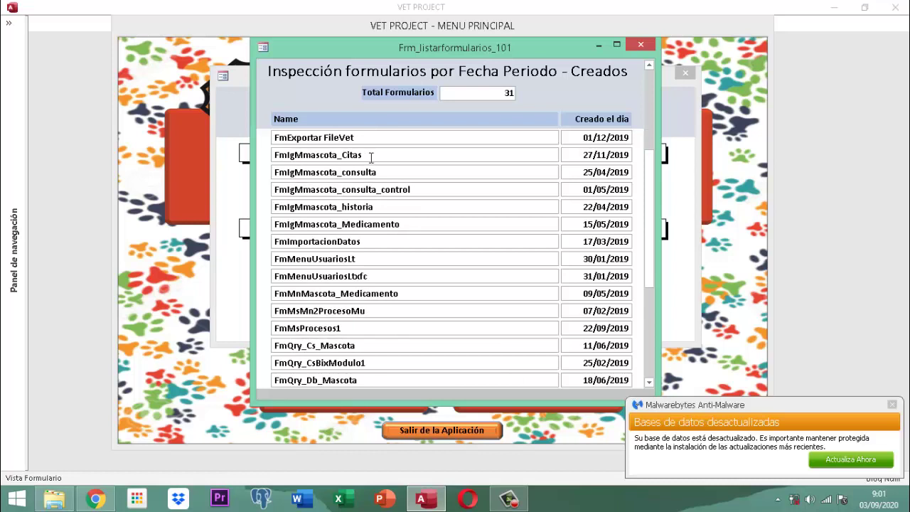
scroll(371, 157, down, 9)
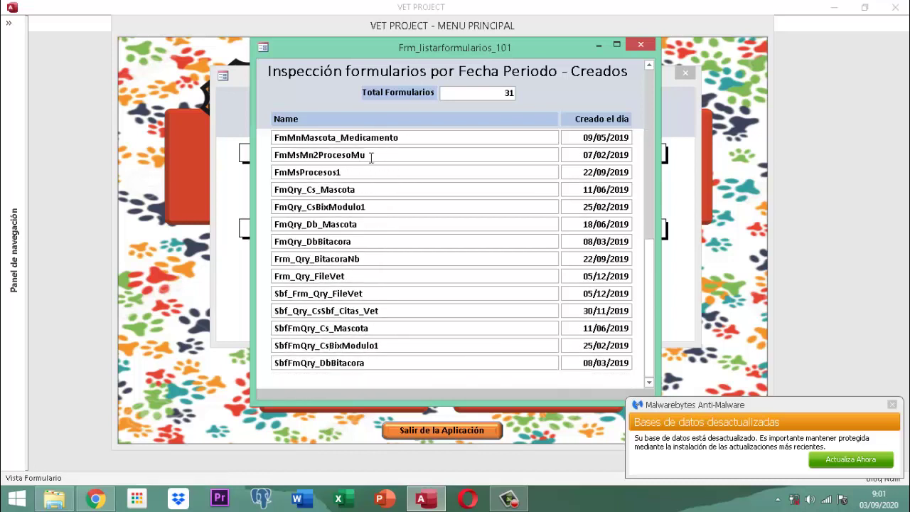
scroll(371, 157, down, 1)
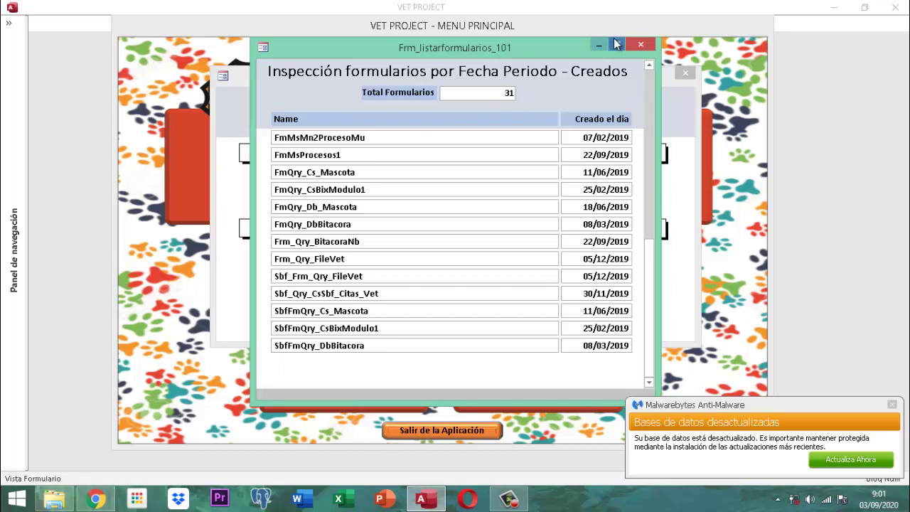
- Set creation period 01/01/2020 to 03/09/2020 and scroll the 16 resulting forms
click(640, 44)
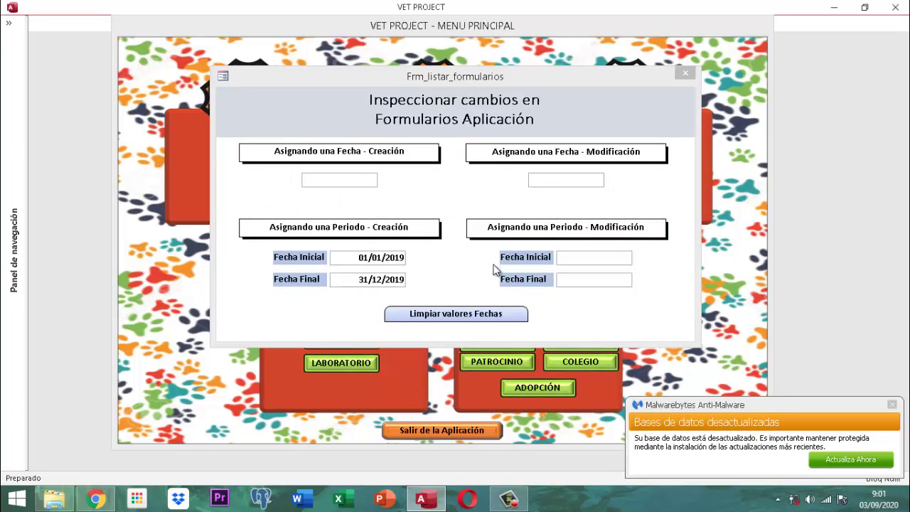
click(443, 314)
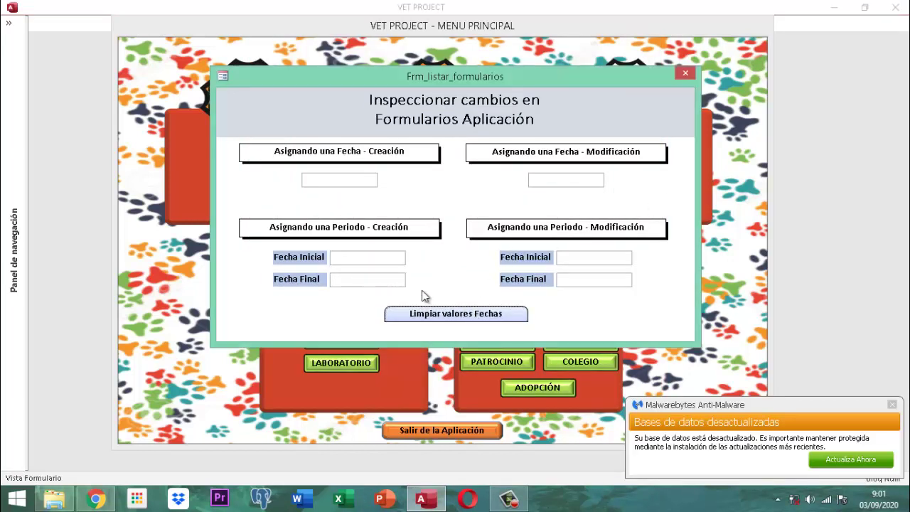
click(361, 257)
text(01012020)
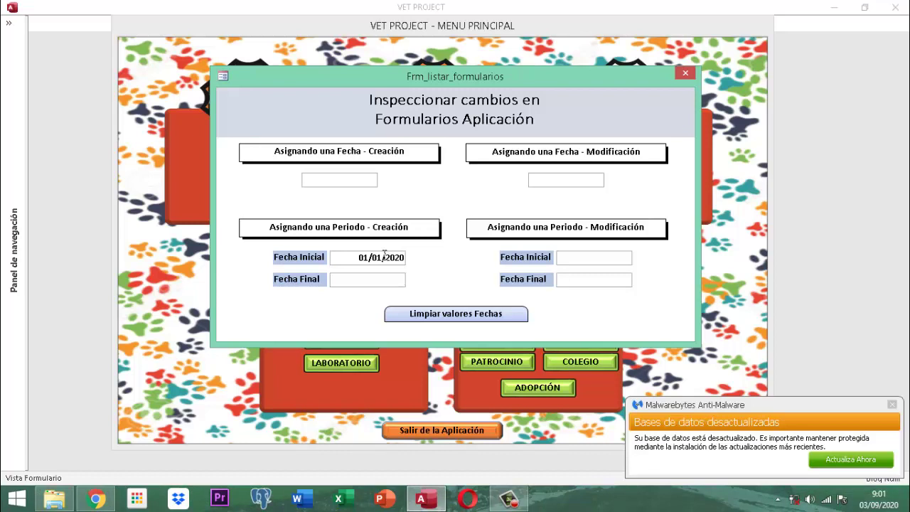
text(03/09/2020)
click(382, 254)
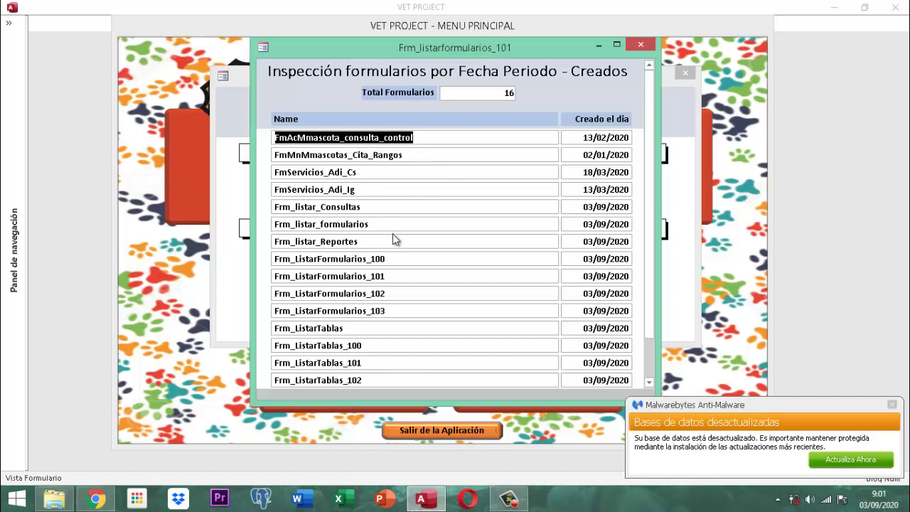
scroll(393, 240, down, 3)
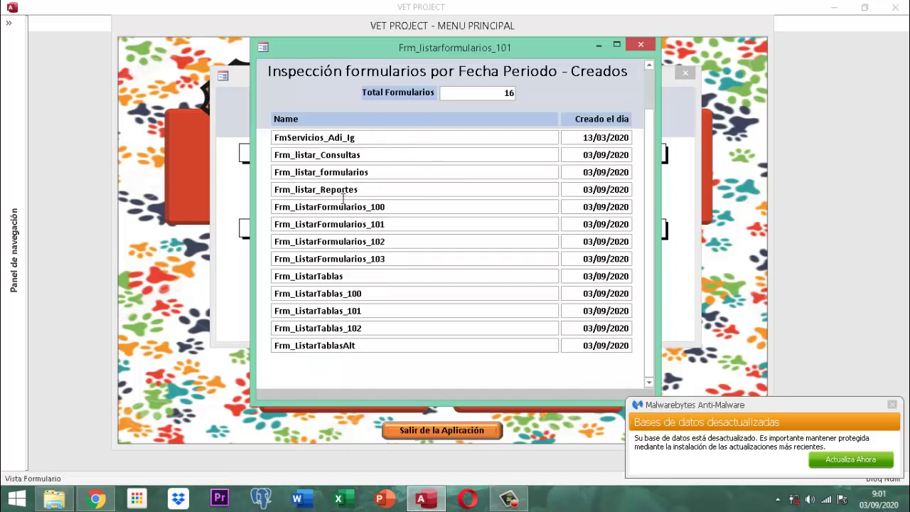
scroll(344, 199, up, 4)
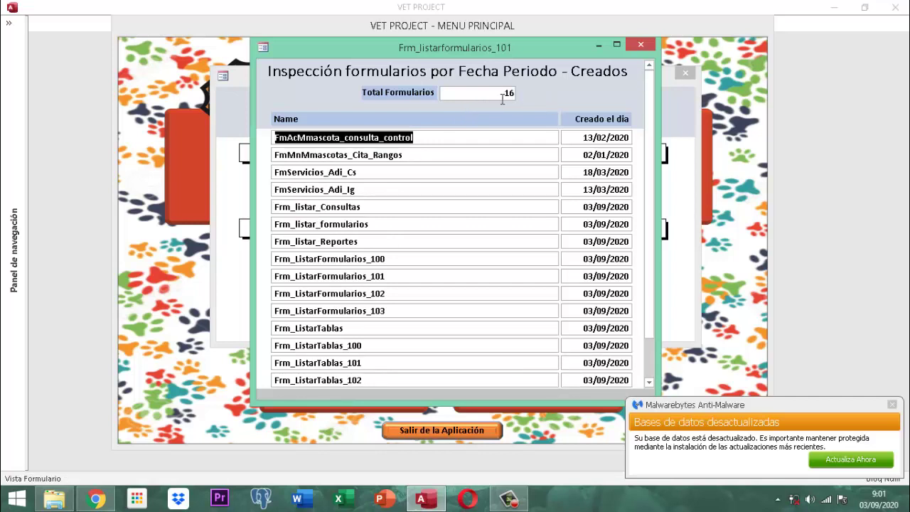
- Clear the creation period and list the 13 forms modified on 03/09/2020
click(637, 44)
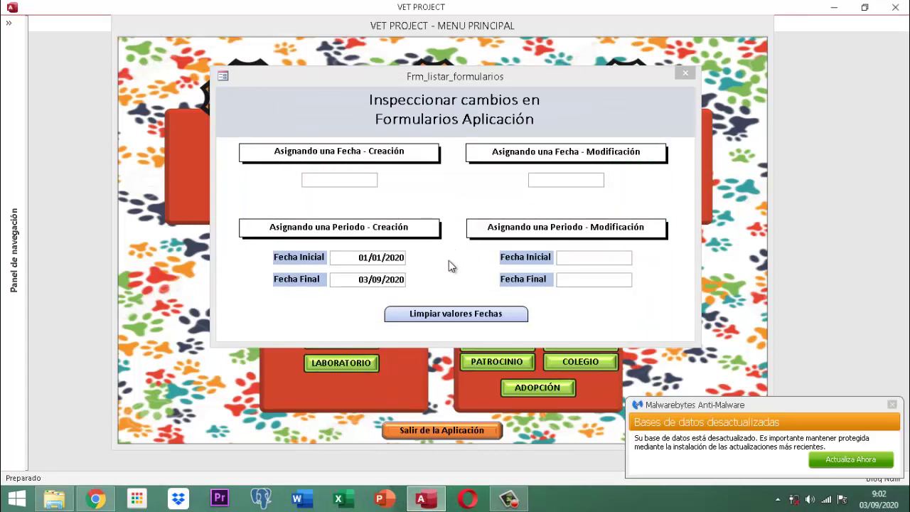
click(443, 314)
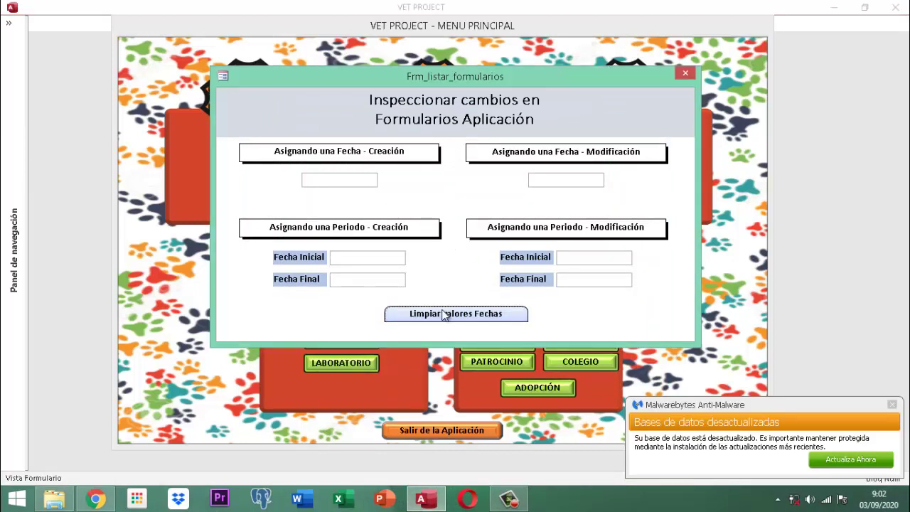
click(550, 180)
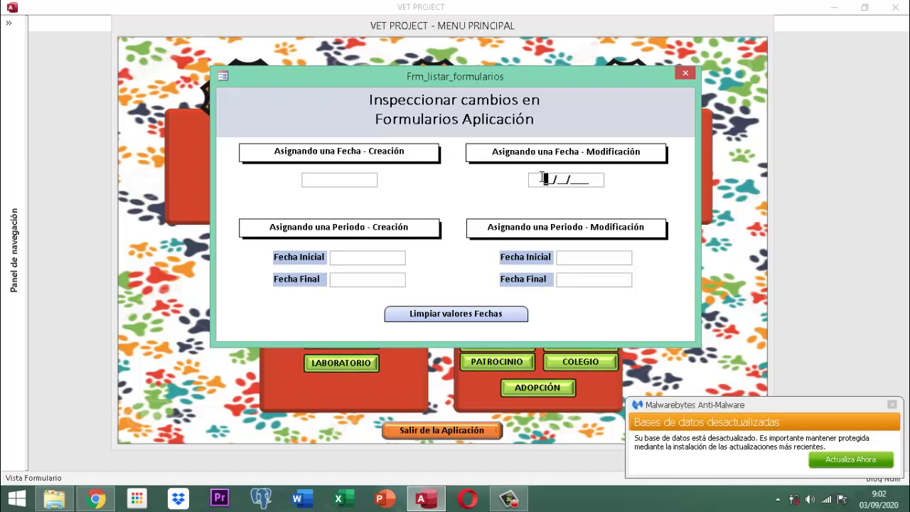
text(03/09/2020)
click(540, 177)
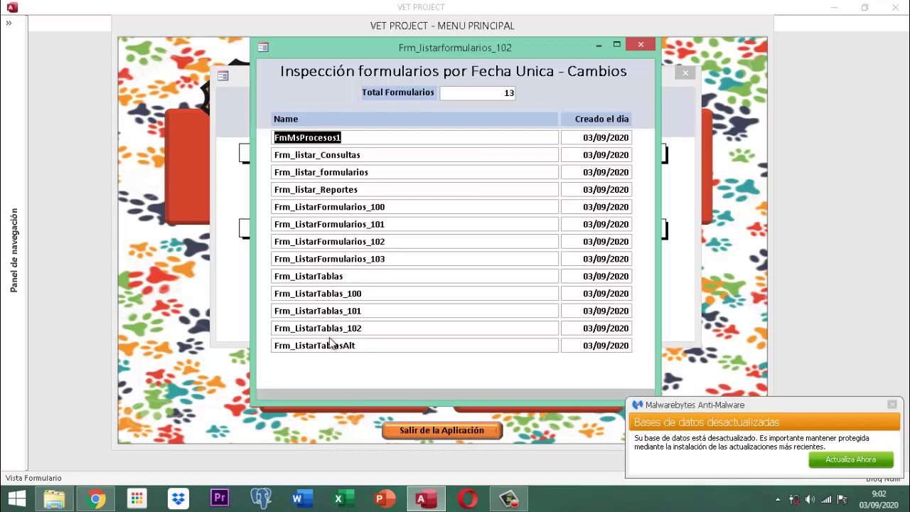
click(643, 45)
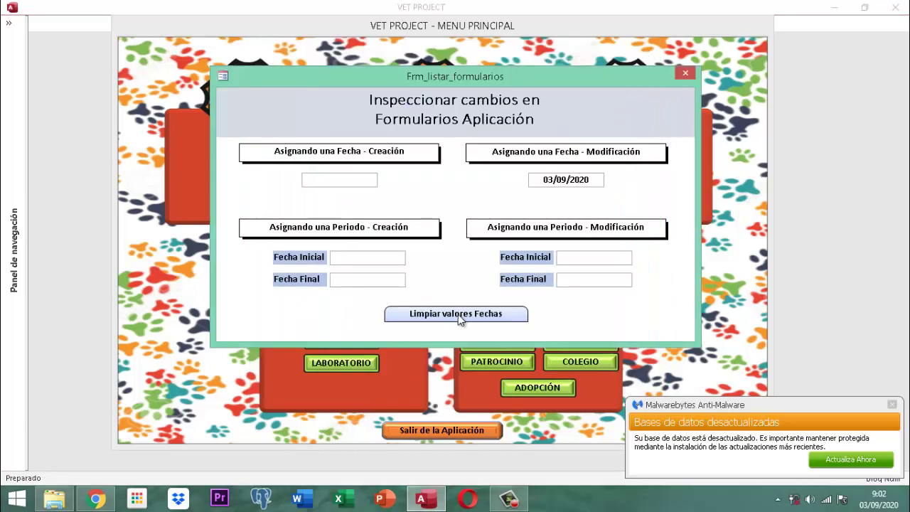
- Set modification period 01/01/2020 to 03/09/2020 to list 109 changed forms
click(524, 314)
click(585, 258)
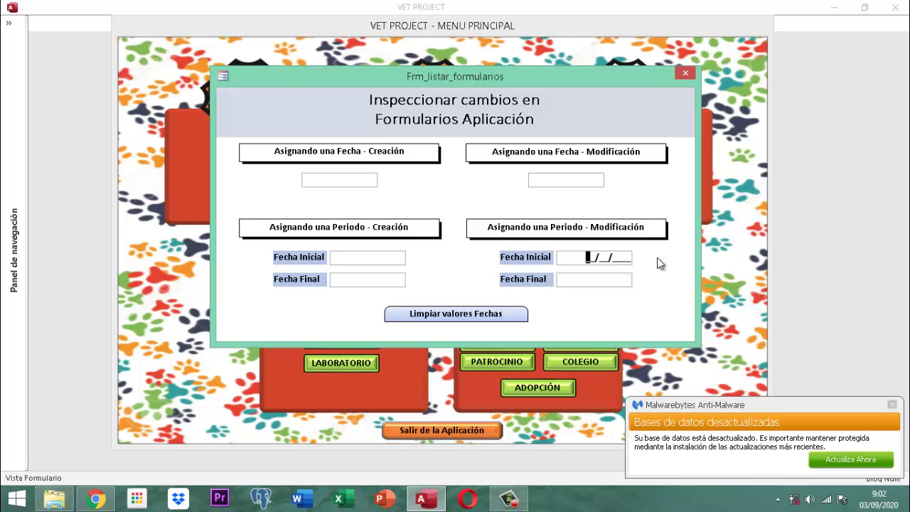
text(01)
text(0120)
text(2020)
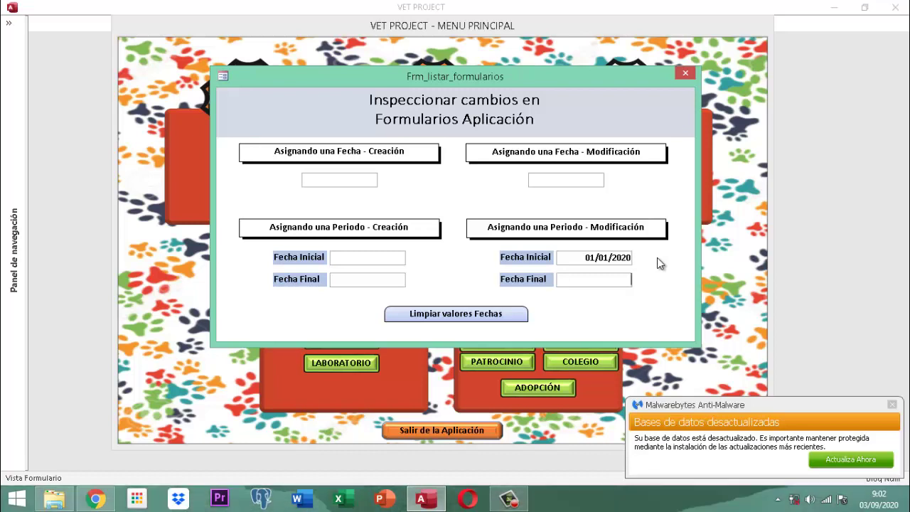
text(3092020)
key(Return)
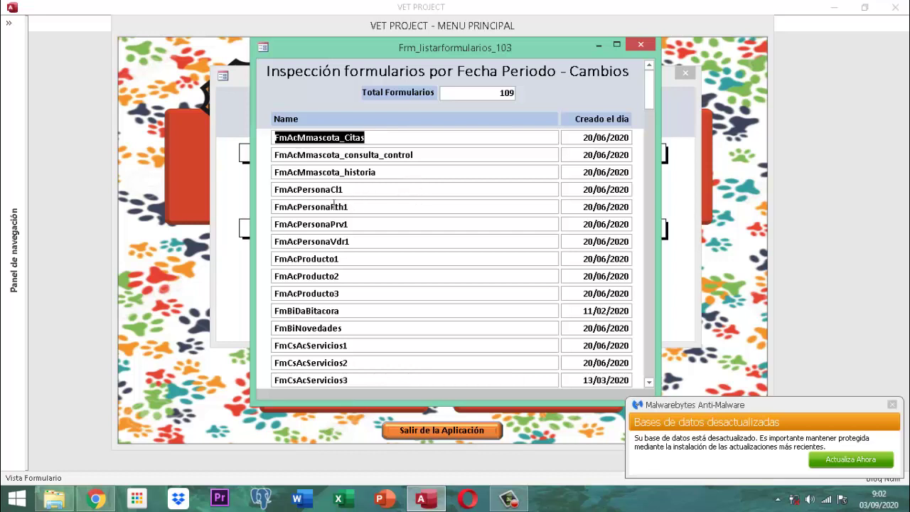
- Scroll the 109 modified forms down to the final entries
scroll(379, 214, down, 5)
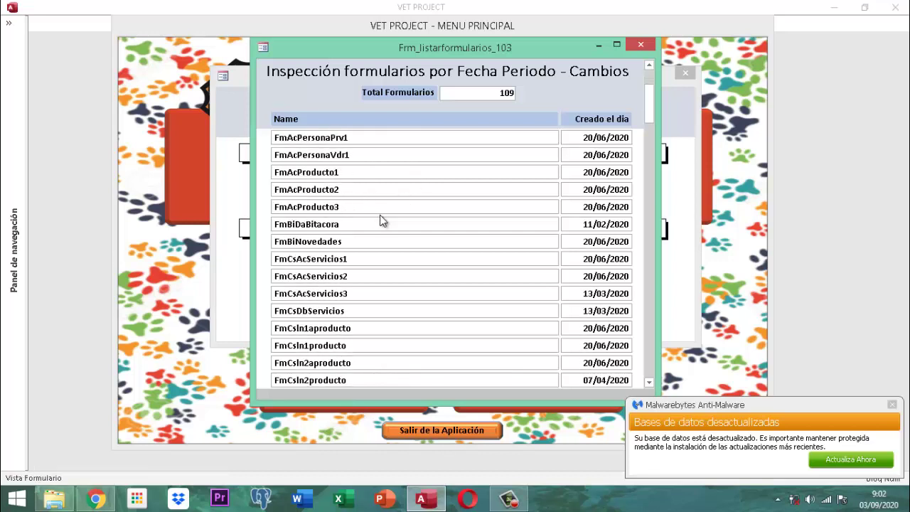
scroll(379, 221, down, 5)
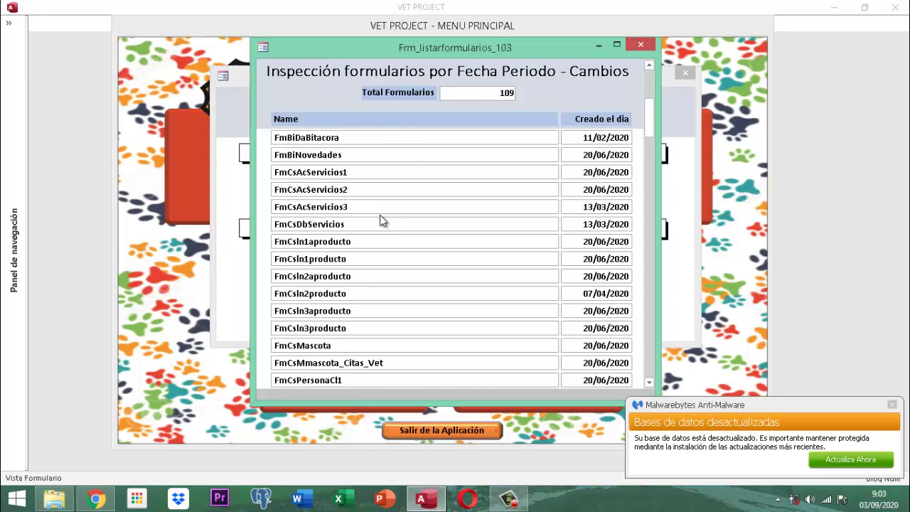
scroll(379, 222, down, 7)
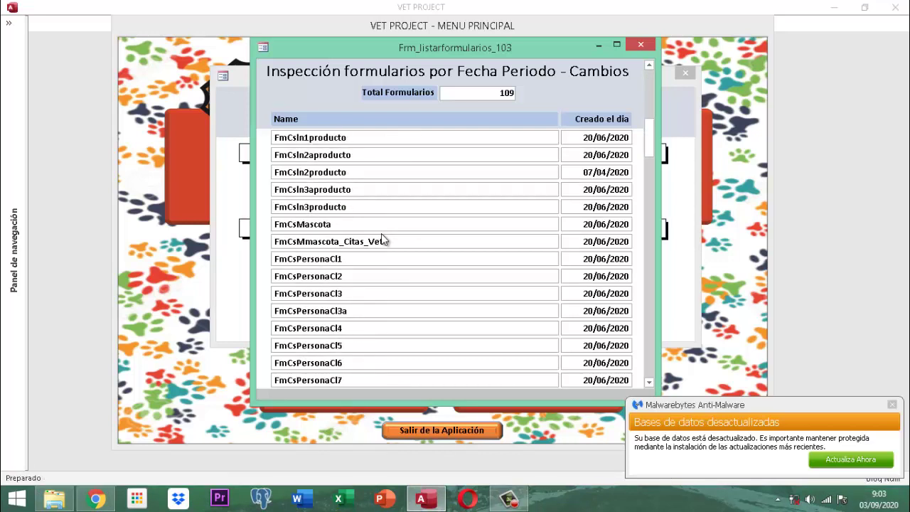
scroll(381, 239, down, 14)
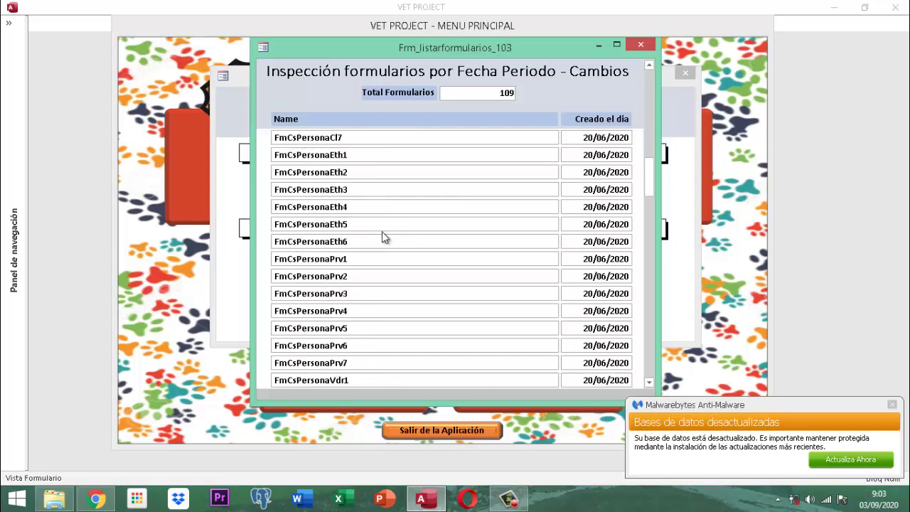
scroll(382, 231, down, 9)
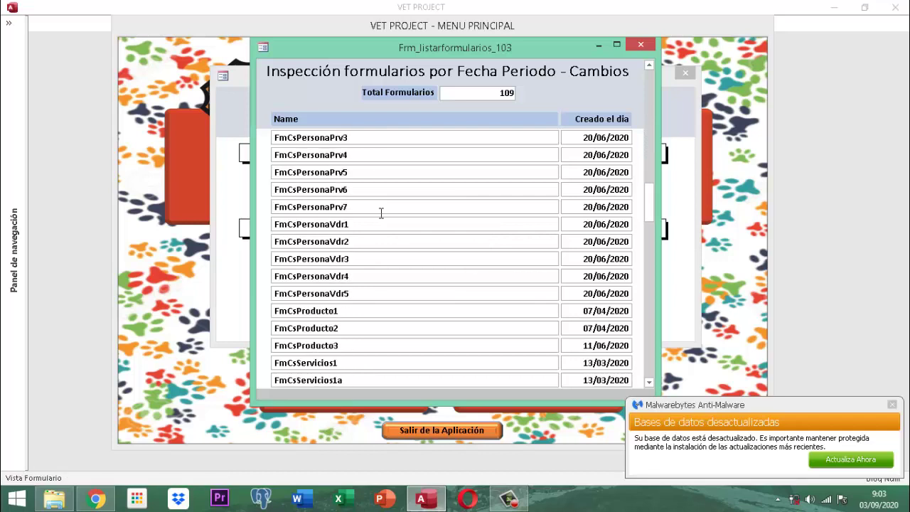
scroll(381, 214, down, 2)
scroll(395, 236, down, 1)
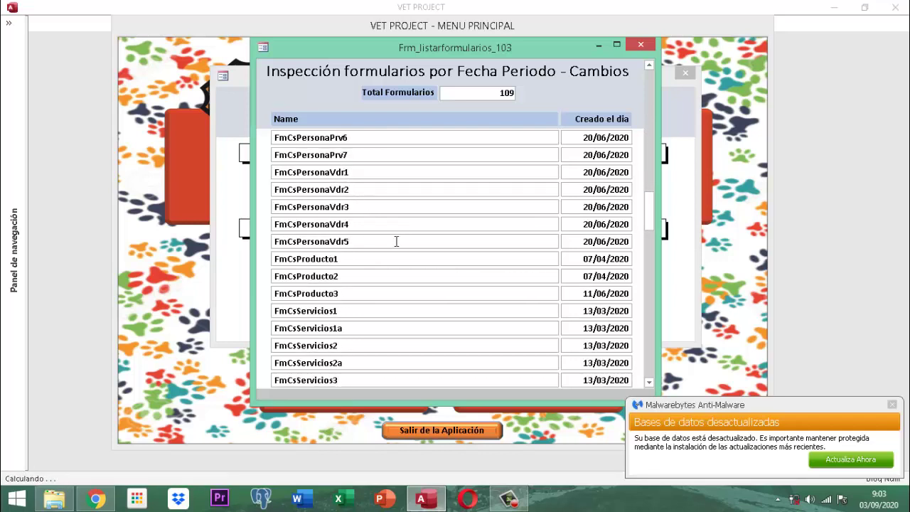
scroll(396, 241, down, 15)
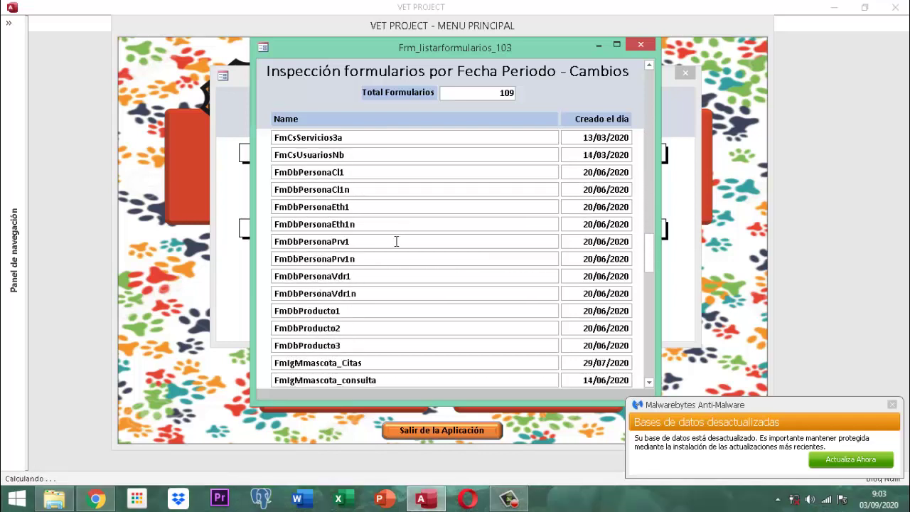
scroll(396, 241, down, 6)
scroll(369, 287, down, 3)
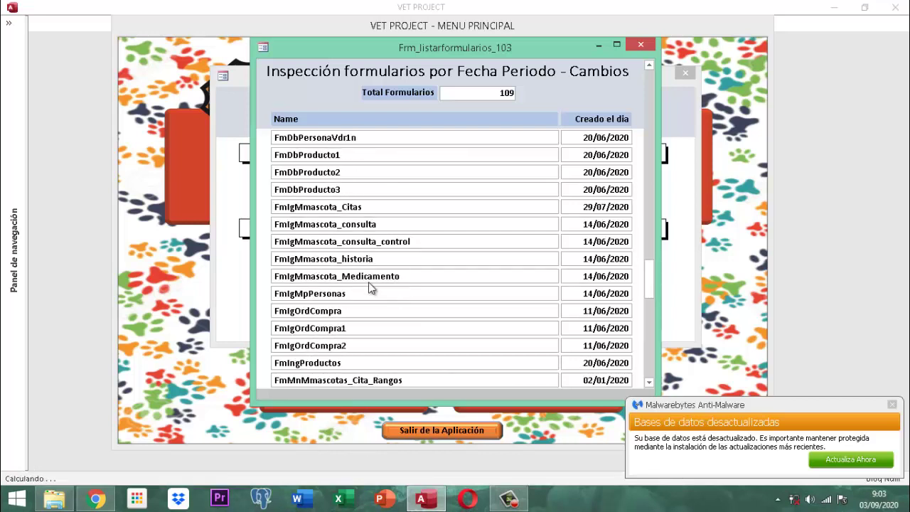
scroll(370, 287, down, 8)
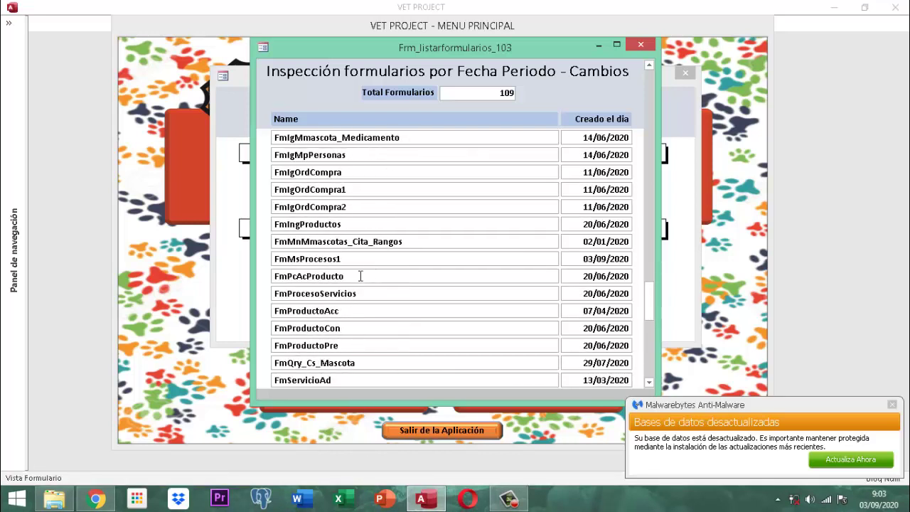
scroll(361, 276, down, 3)
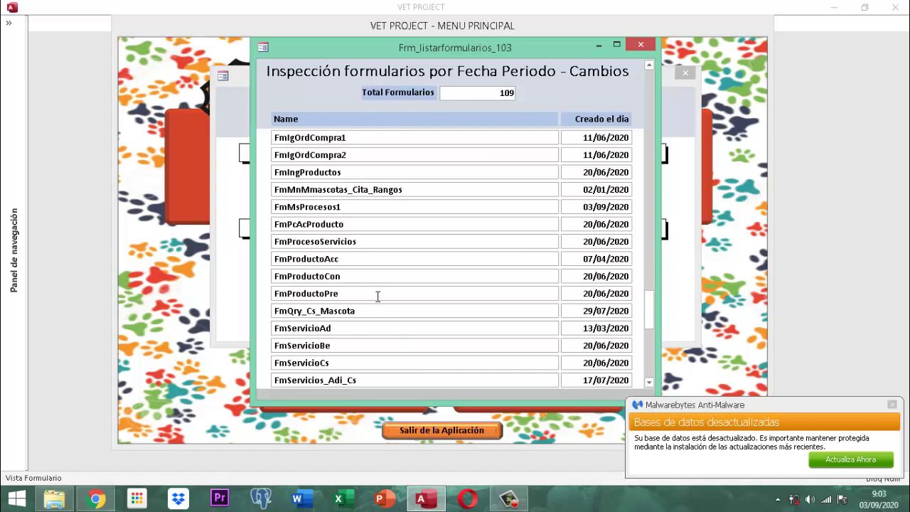
scroll(377, 296, down, 5)
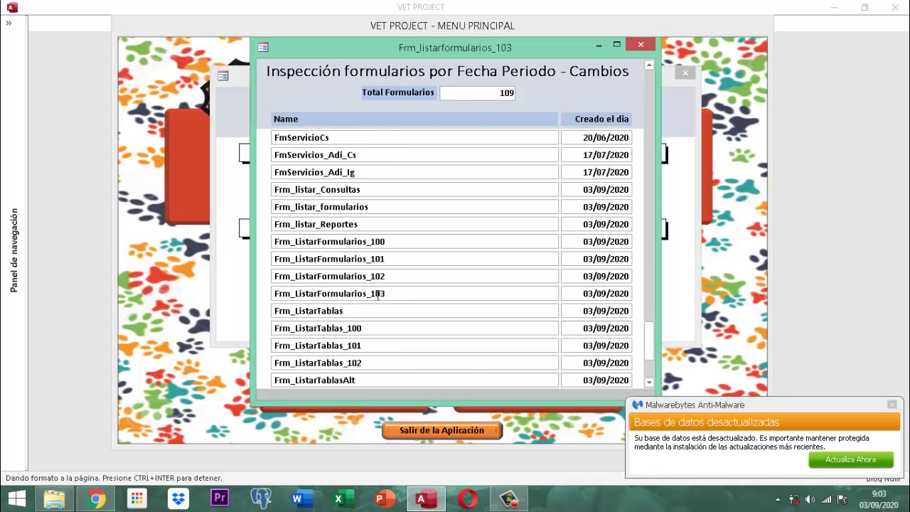
scroll(377, 296, down, 2)
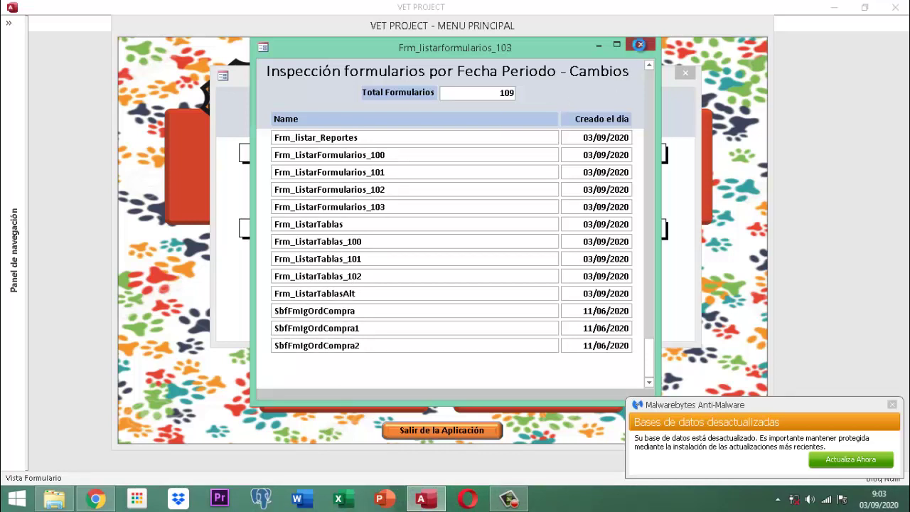
- Set modification period 01/01/2017 to 31/12/2017 and review the 8 listed forms
click(640, 44)
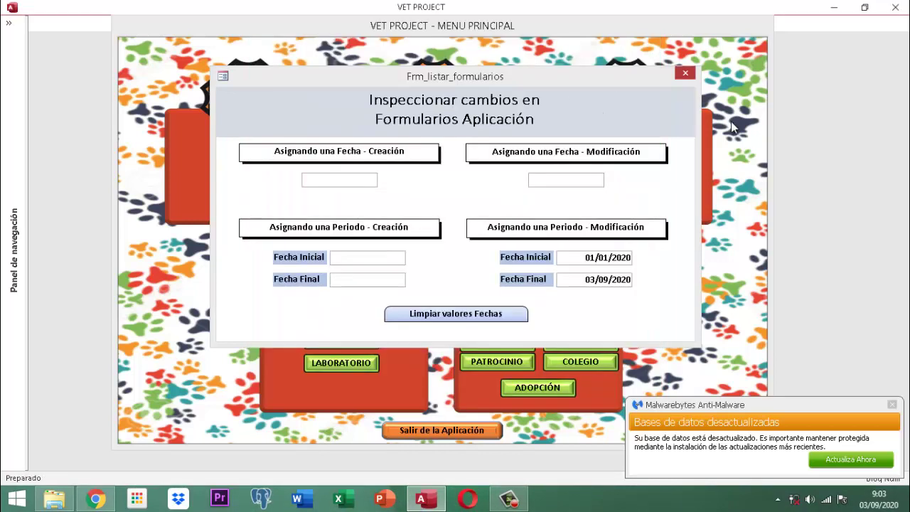
click(484, 313)
click(598, 257)
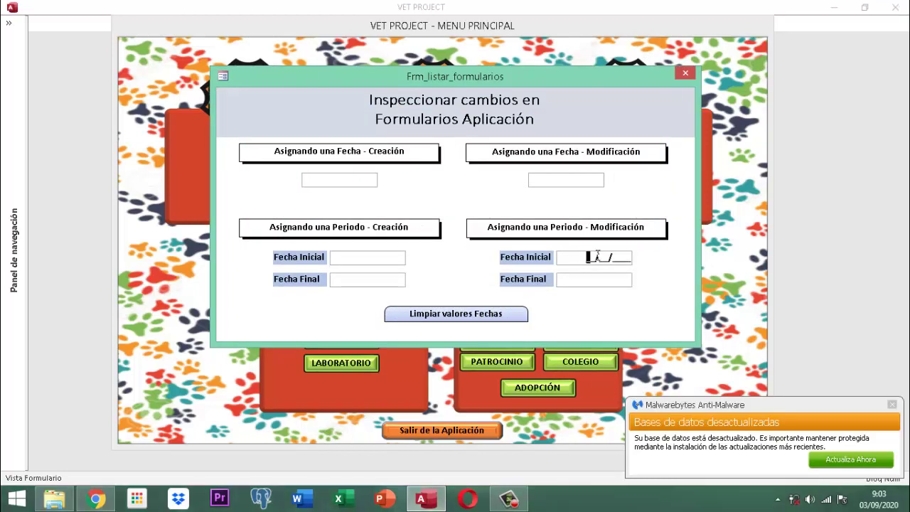
text(01/01/2017)
key(Tab)
text(3112201)
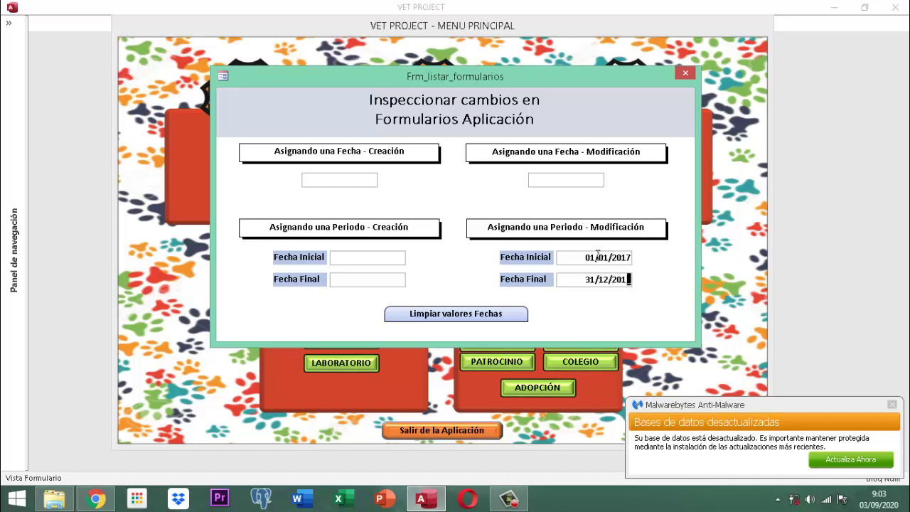
text(7)
key(Return)
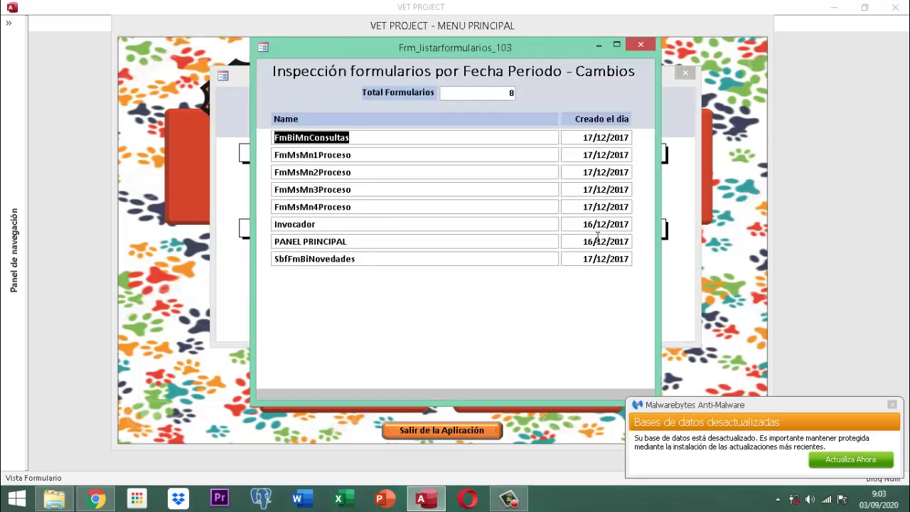
click(650, 48)
- Set modification period 01/01/2018 to 31/12/2018 and review the 32 listed forms
click(495, 320)
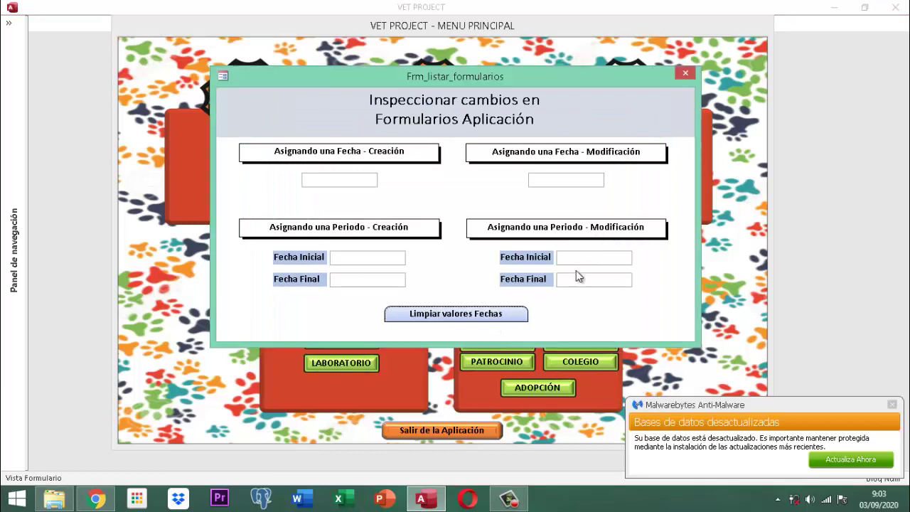
click(585, 256)
text(01/01/2018)
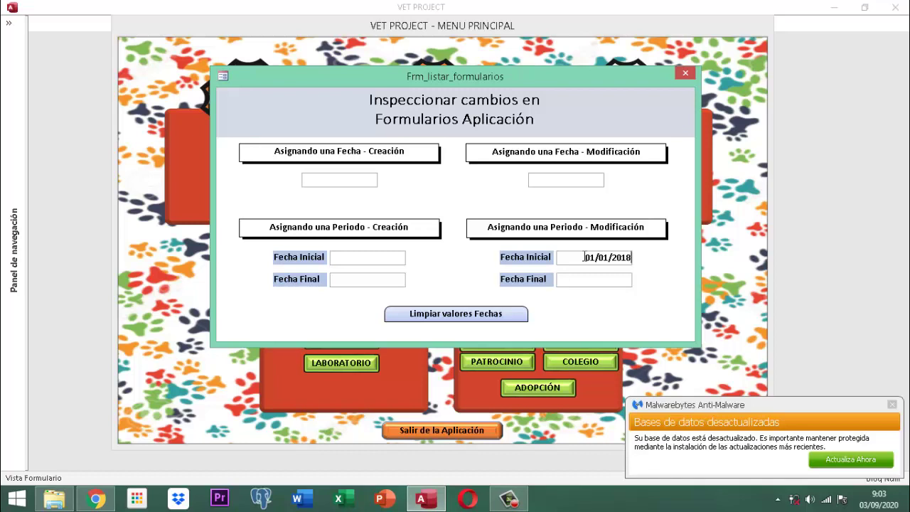
key(Tab)
text(3112)
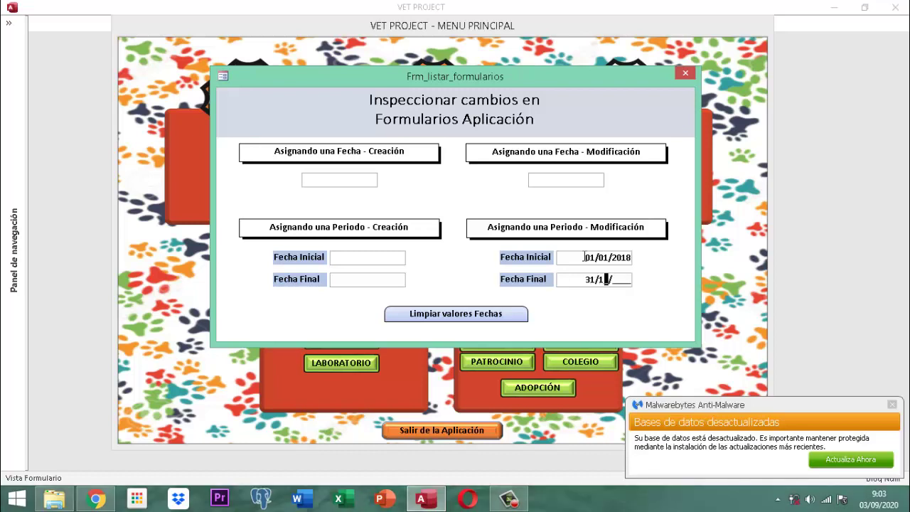
text(2018)
key(Return)
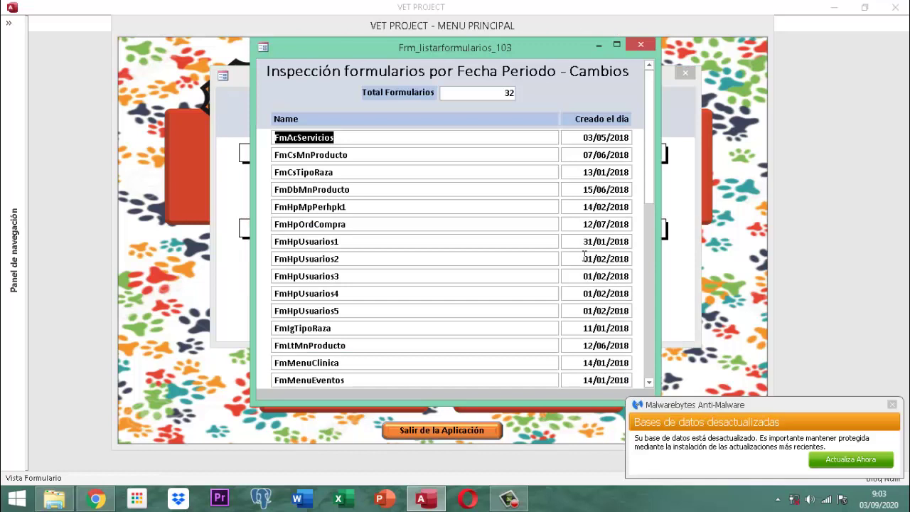
click(654, 41)
- Set modification period 01/01/2019 to 31/12/2019 and review the 35 listed forms
click(479, 314)
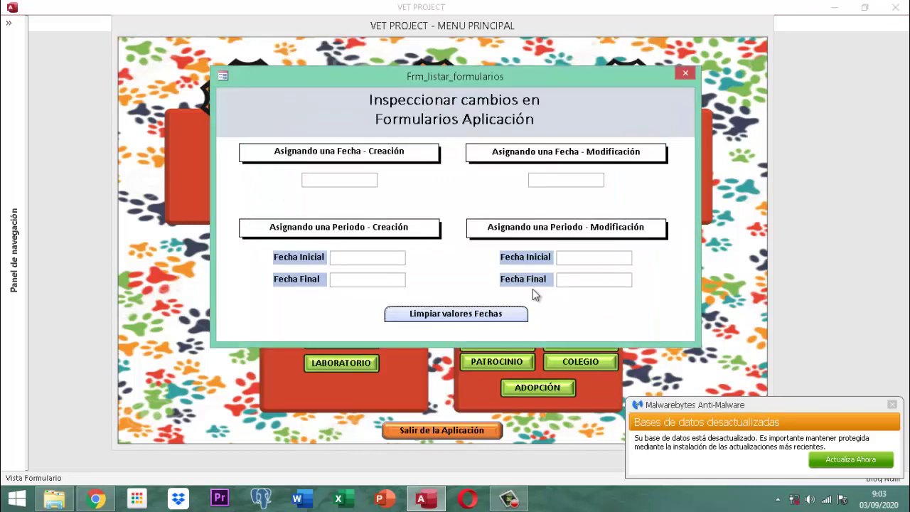
click(580, 256)
text(01/)
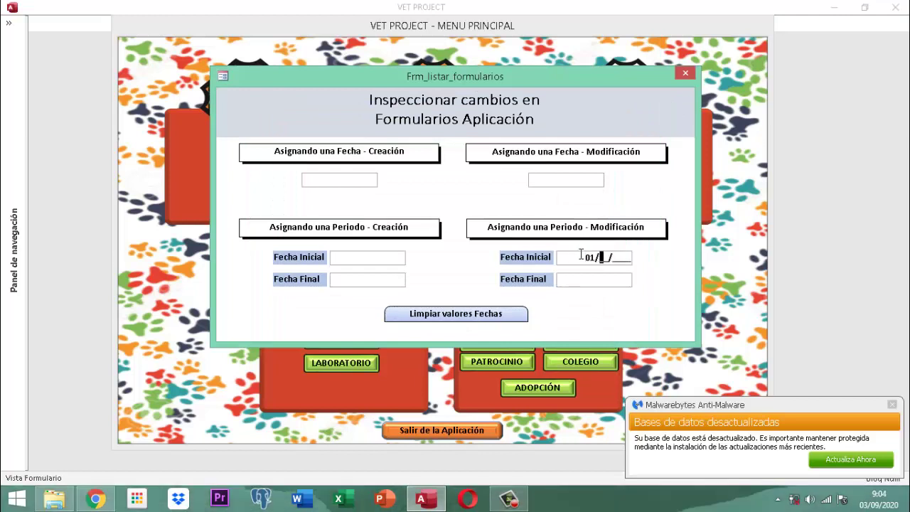
text(01/2019)
key(Tab)
text(31122019)
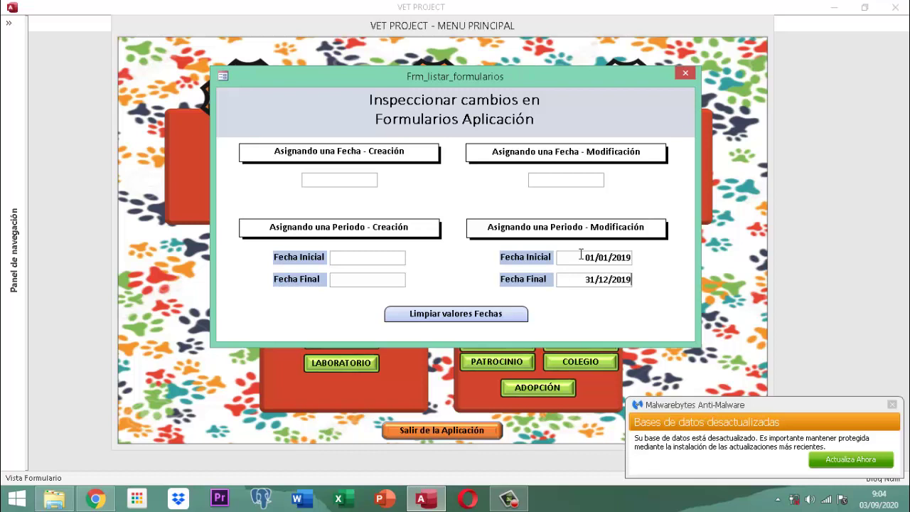
key(Return)
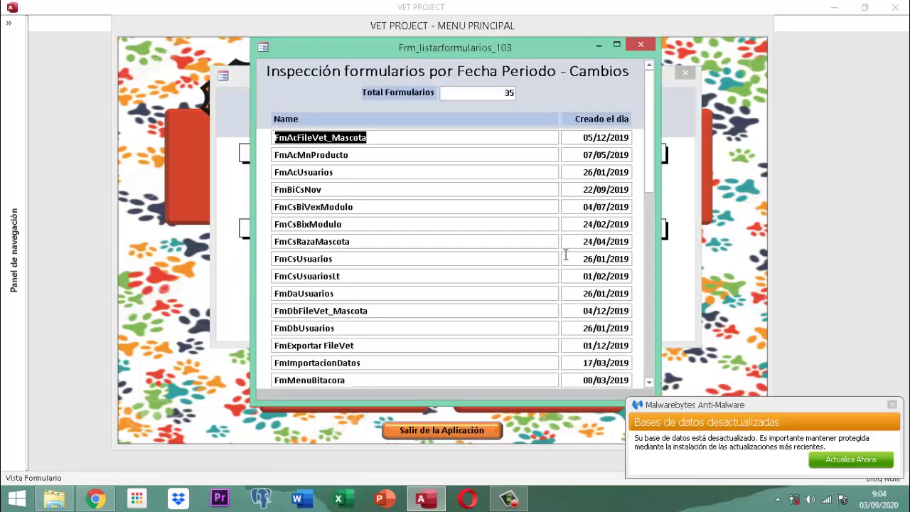
click(640, 43)
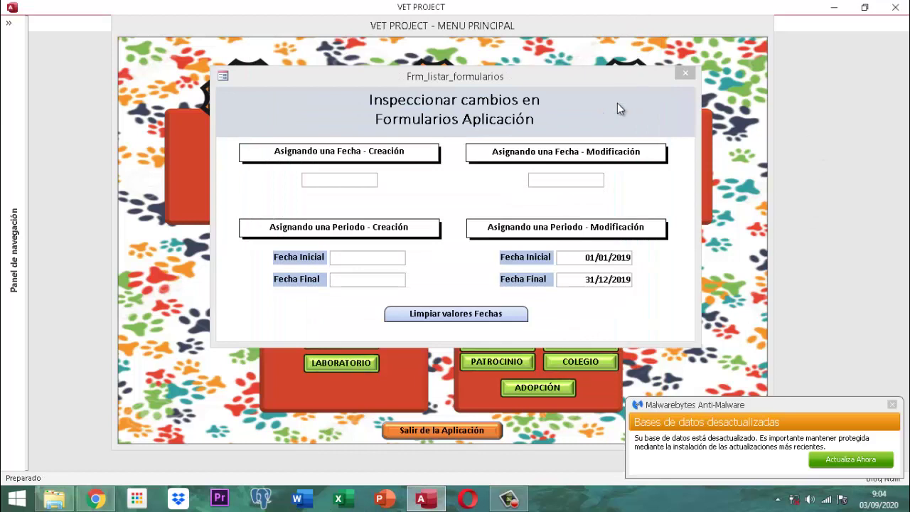
- Clear the modification dates, set creation period 01/01/2017 to 03/09/2020, and review the 184 forms
click(460, 317)
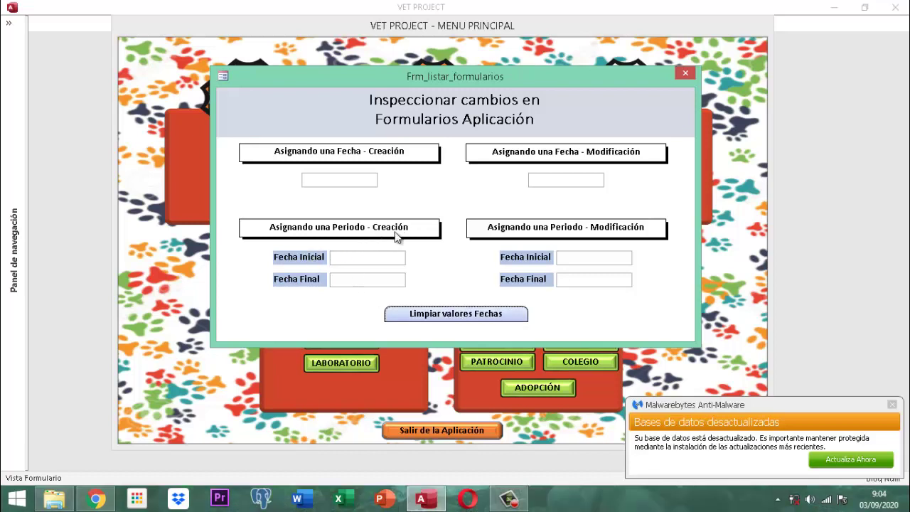
click(349, 256)
text(01/01/2017)
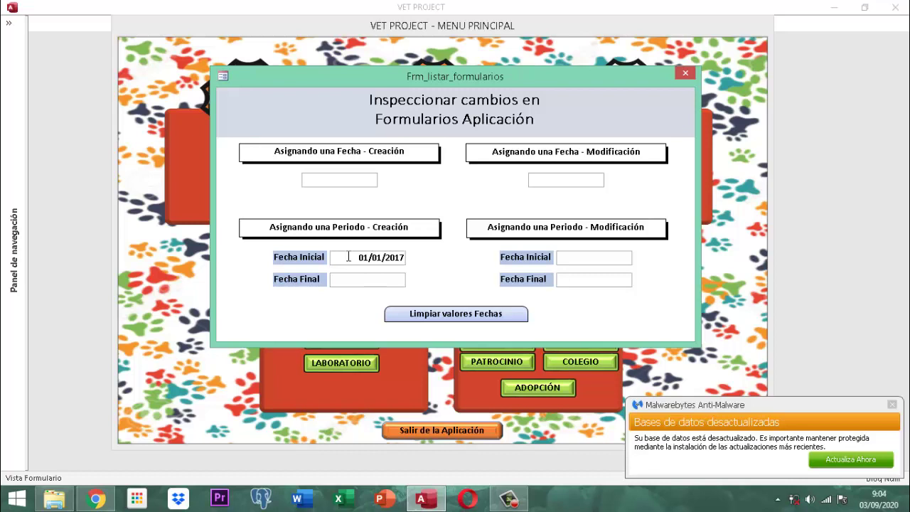
key(Tab)
text(03/09/2020)
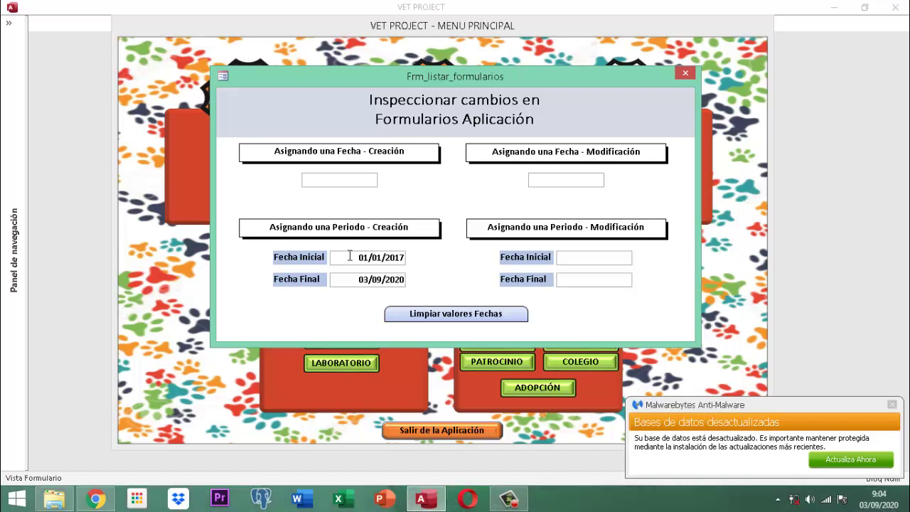
key(Return)
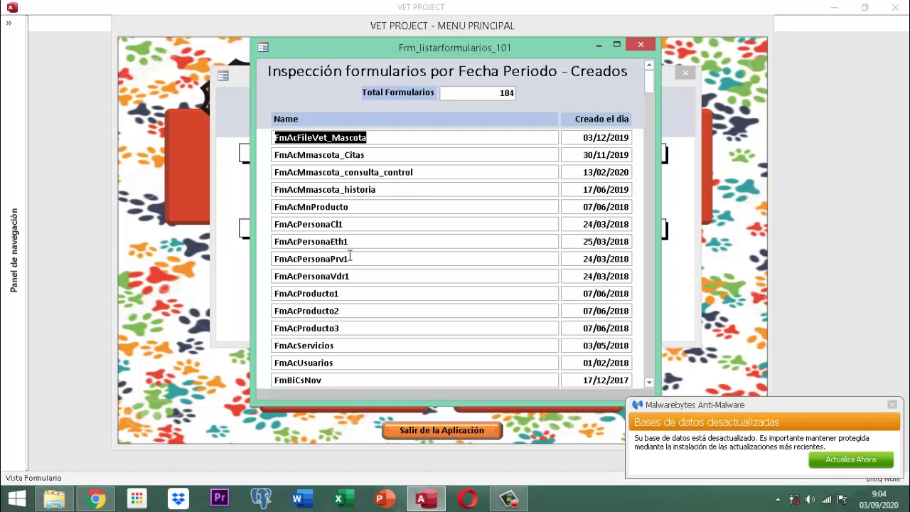
click(644, 44)
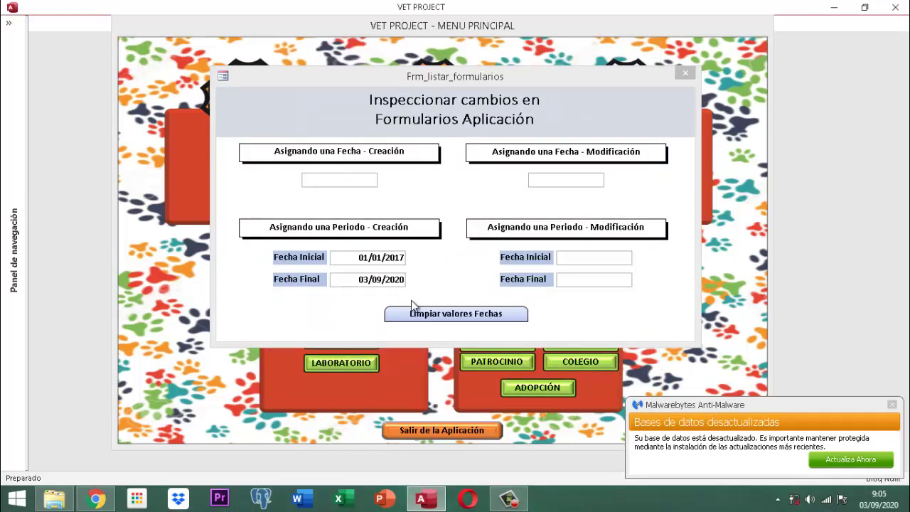
- Clear the creation period dates with Limpiar valores Fechas and close Frm_listar_formularios to return to MODULO PROCESOS
click(472, 320)
click(473, 321)
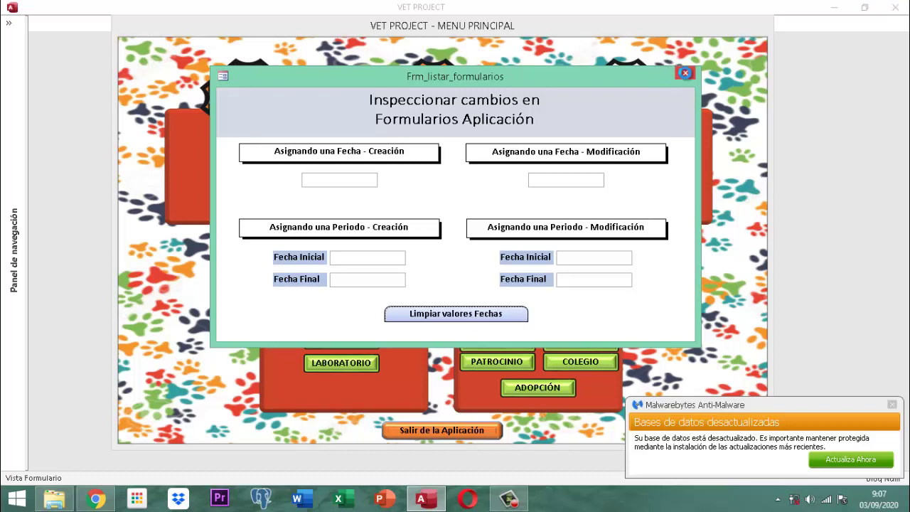
click(686, 73)
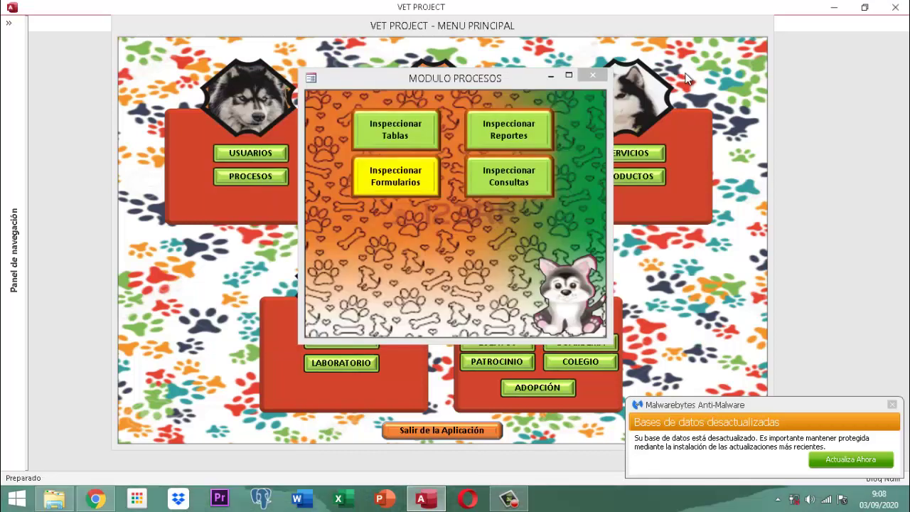